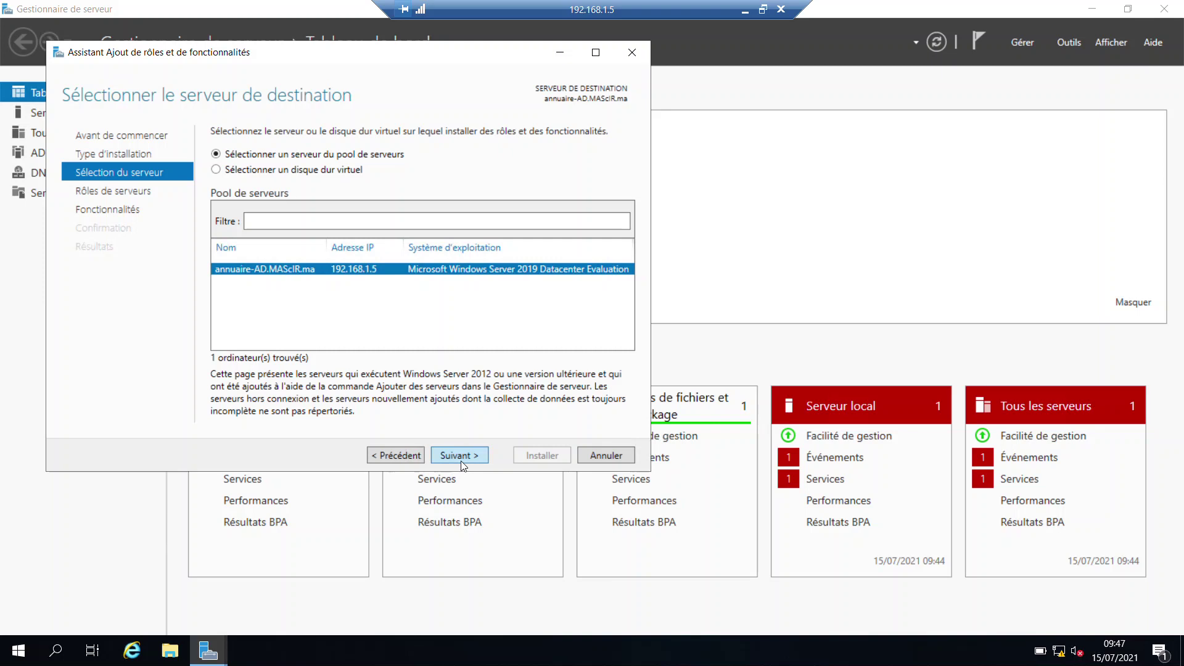
Keep annuaire-AD.MAScIR.ma as destination server and add the Services de certificats Active Directory role.
left_click(461, 456)
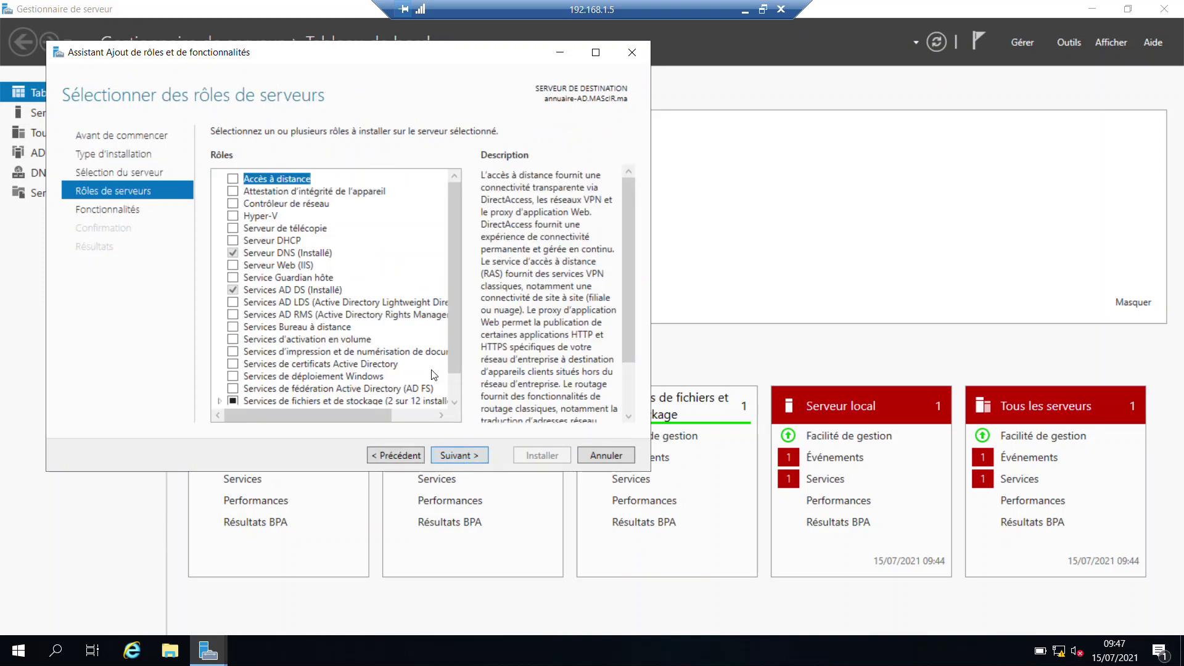
scroll(450, 329, "down", 1)
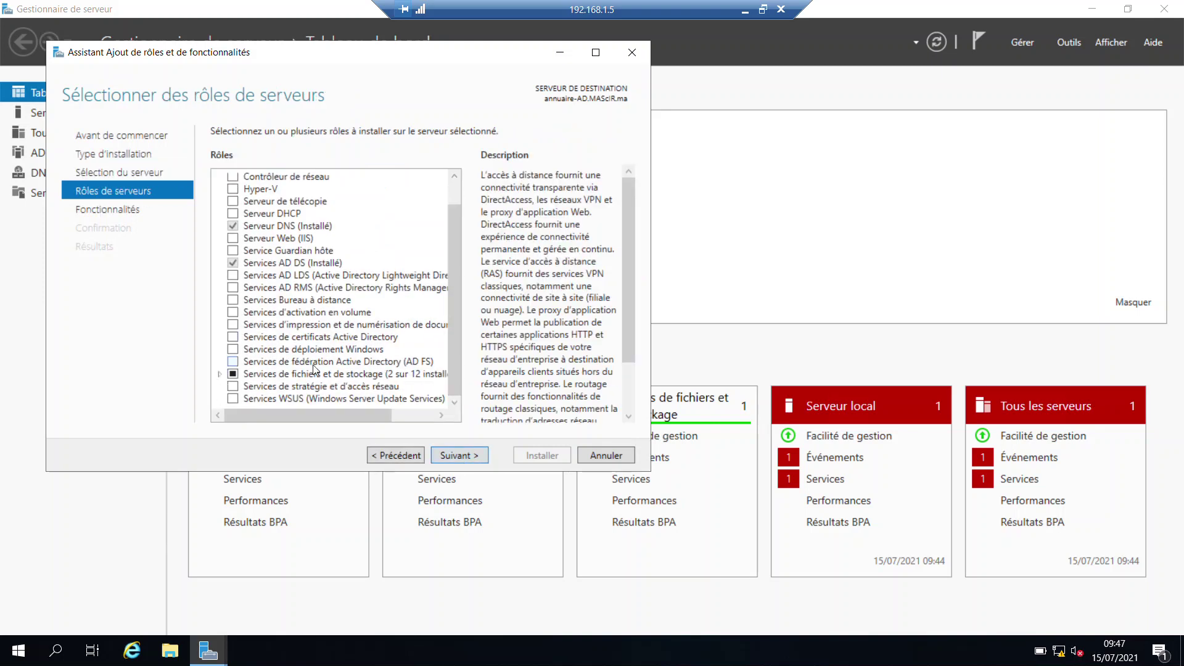
left_click(235, 338)
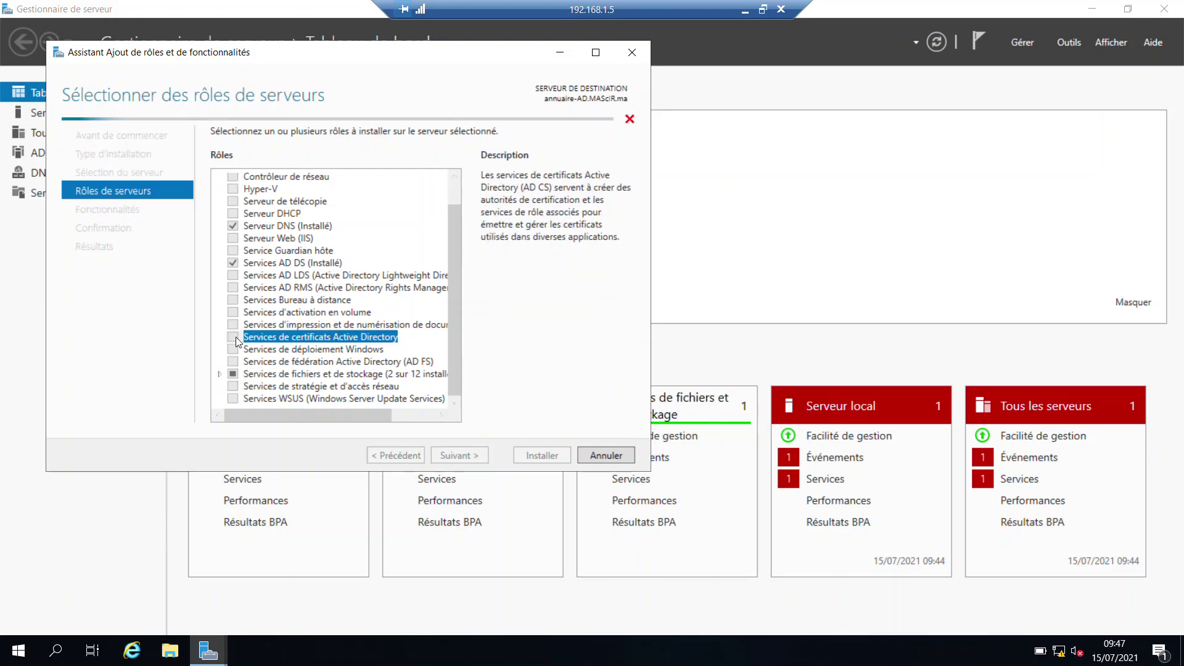
left_click(356, 398)
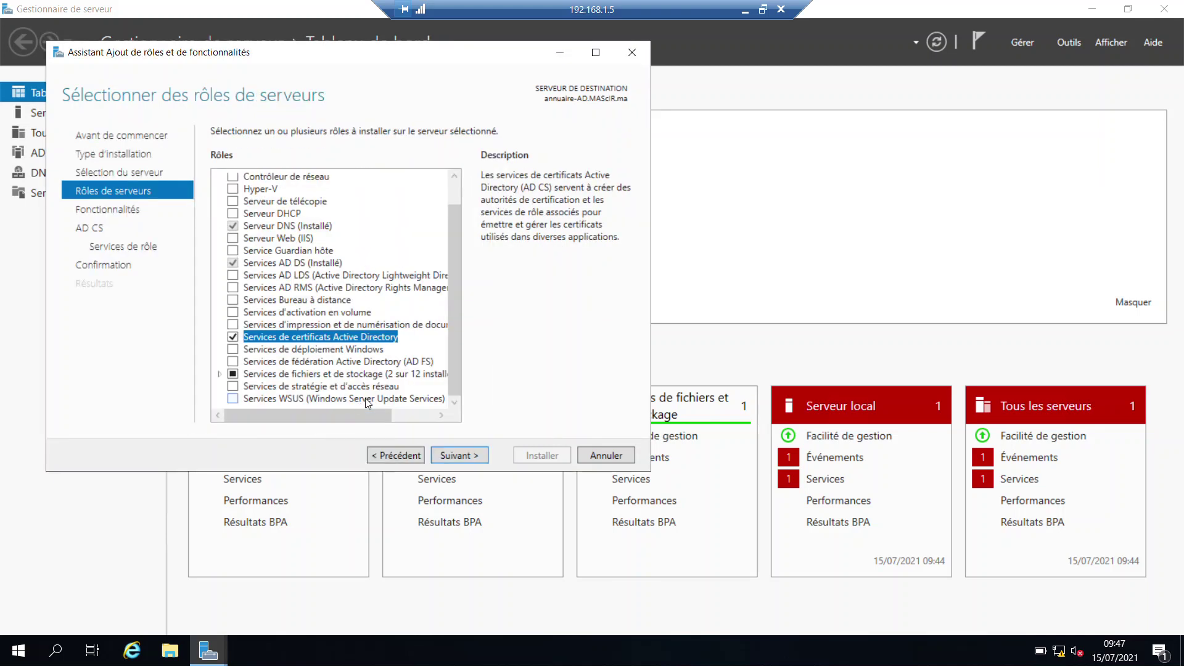
left_click(453, 454)
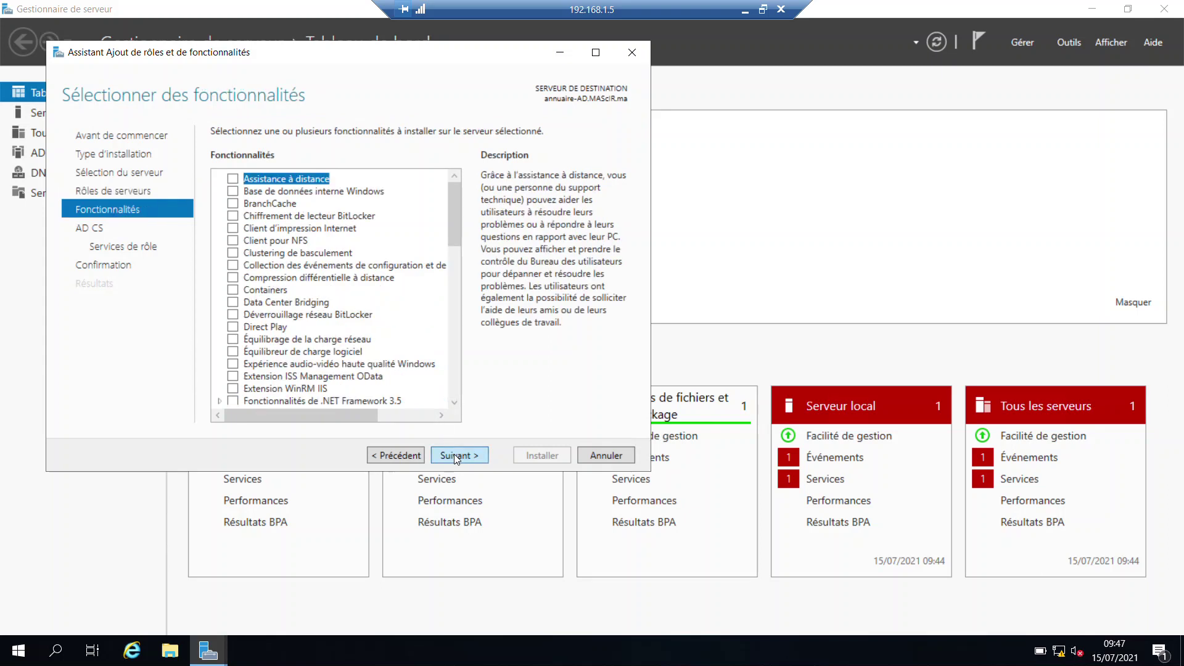
Add no extra features and keep Autorité de certification as the only AD CS role service to install.
left_click(454, 454)
left_click(454, 454)
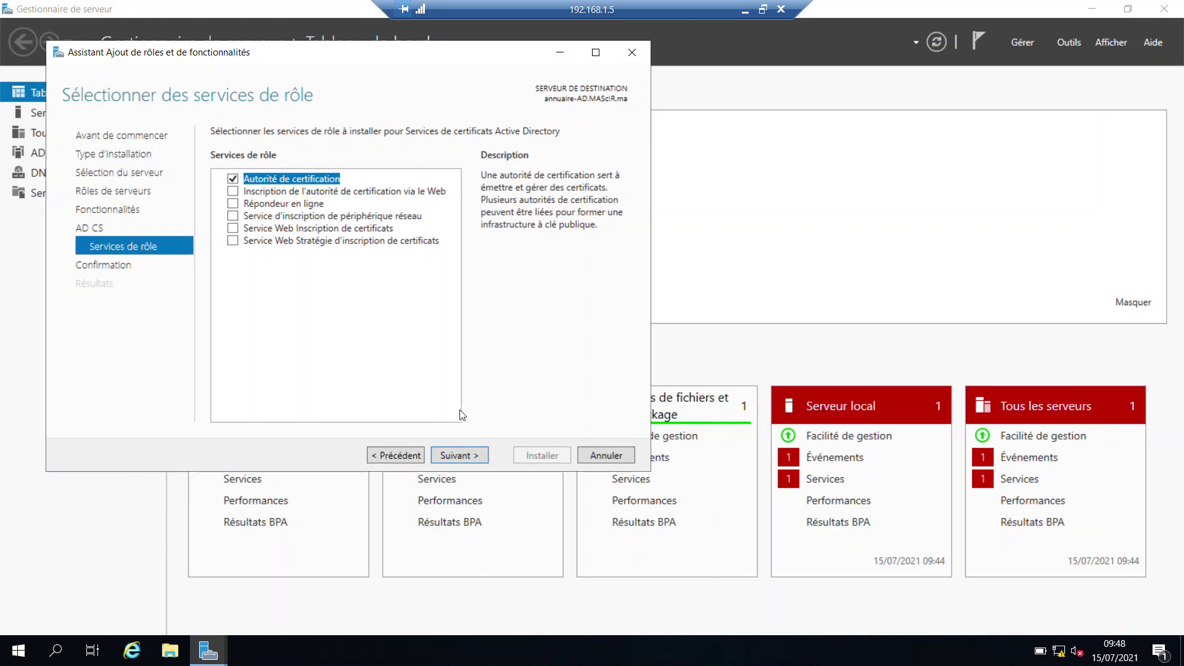
left_click(458, 455)
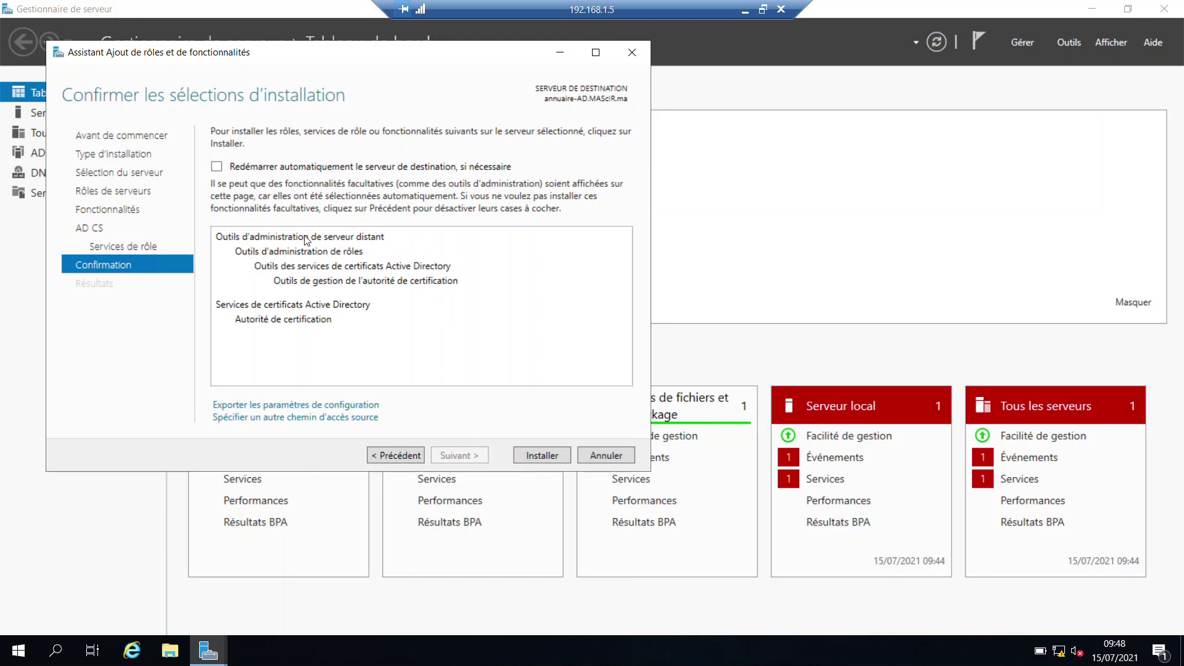
Allow automatic restart of the destination server if needed and start the AD CS installation.
left_click(247, 171)
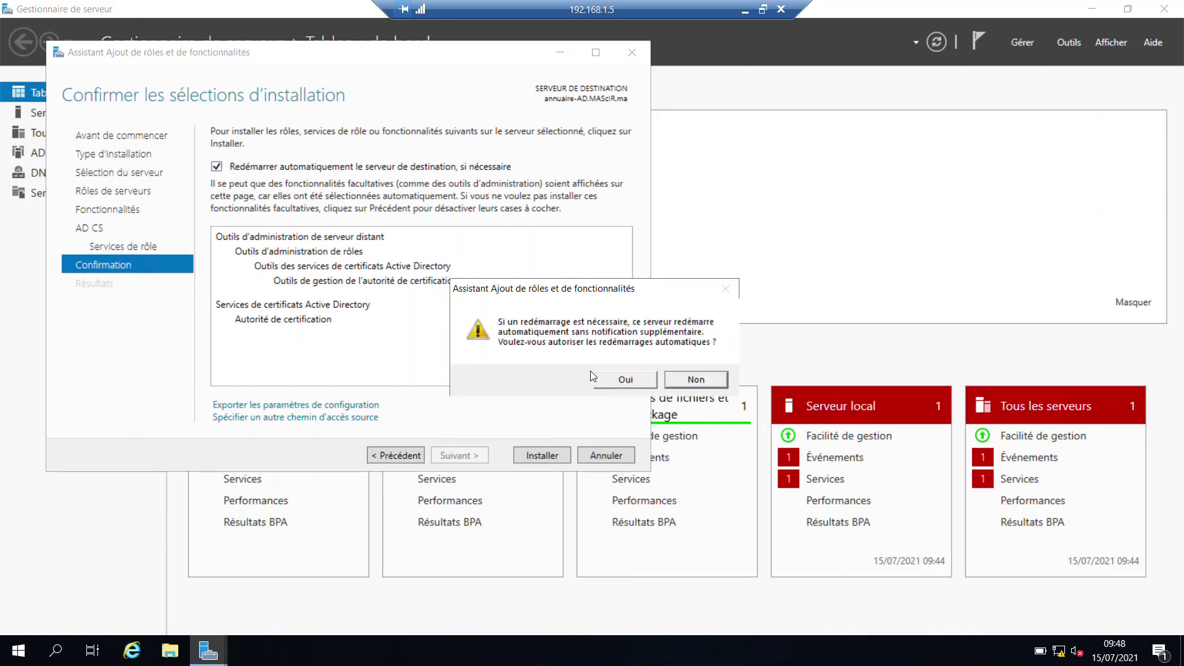
left_click(611, 379)
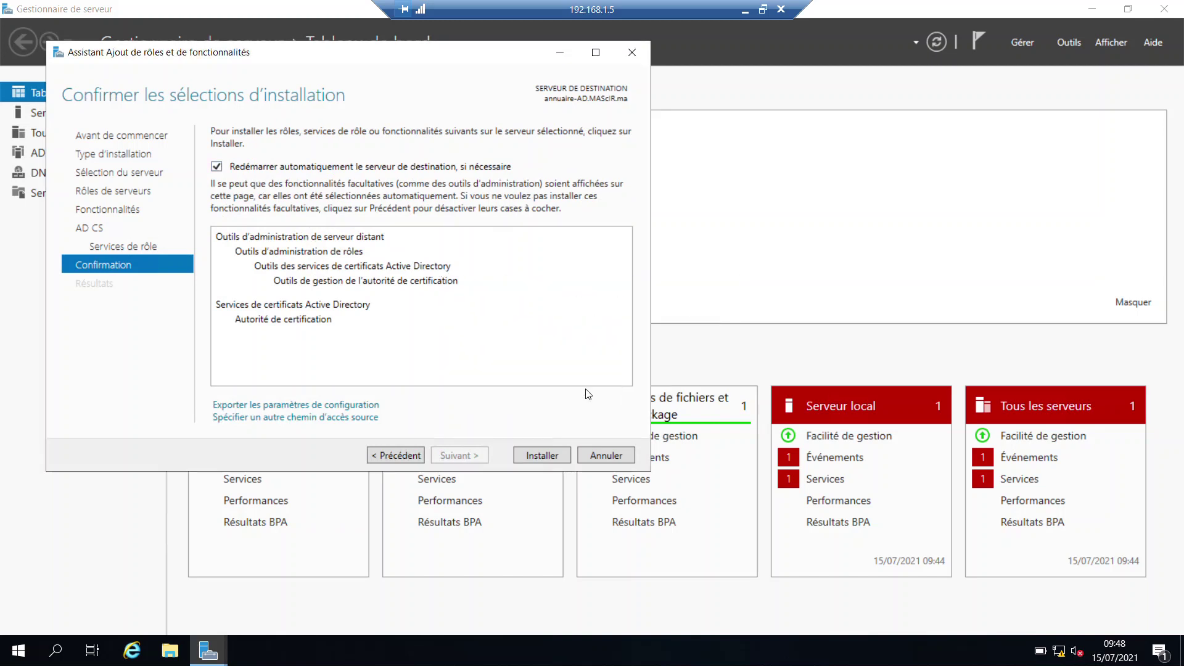
left_click(523, 455)
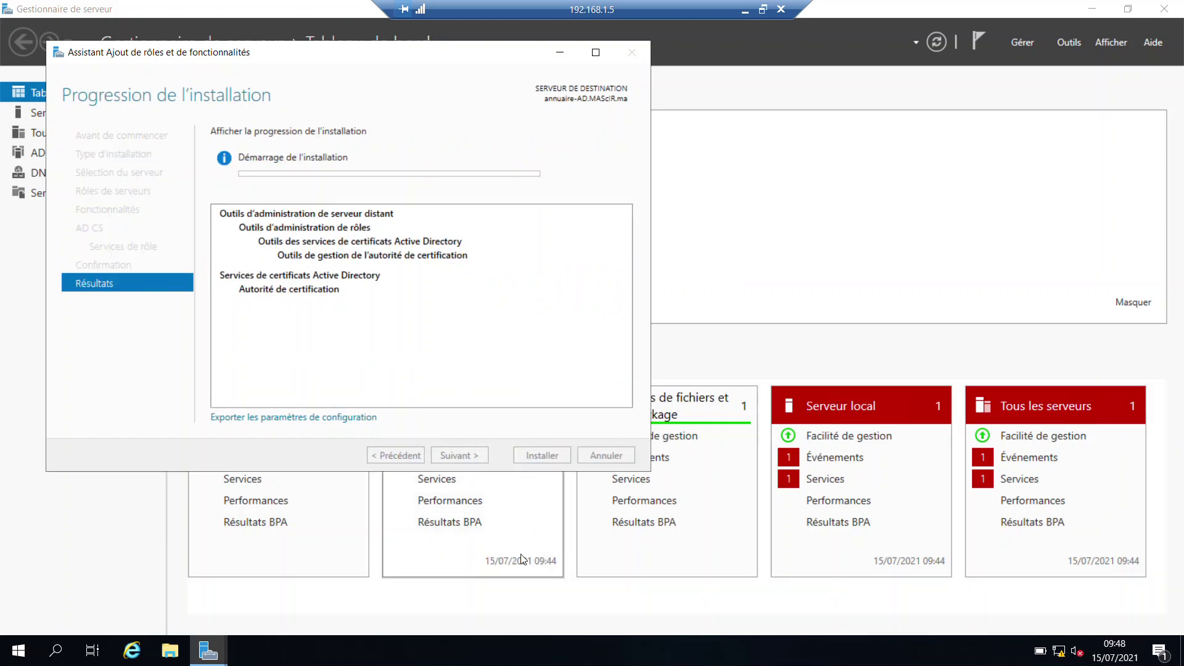
Switch to the Win19 virtual machine in VirtualBox and unlock its session with the administrator account's password.
left_click(744, 10)
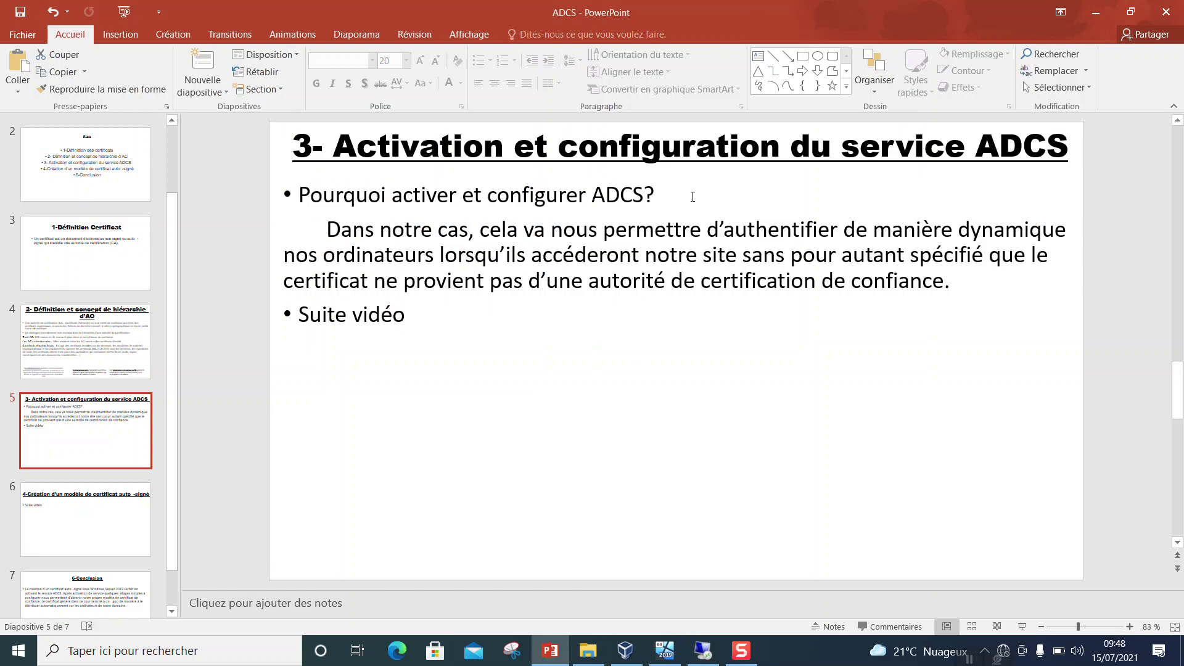
left_click(664, 650)
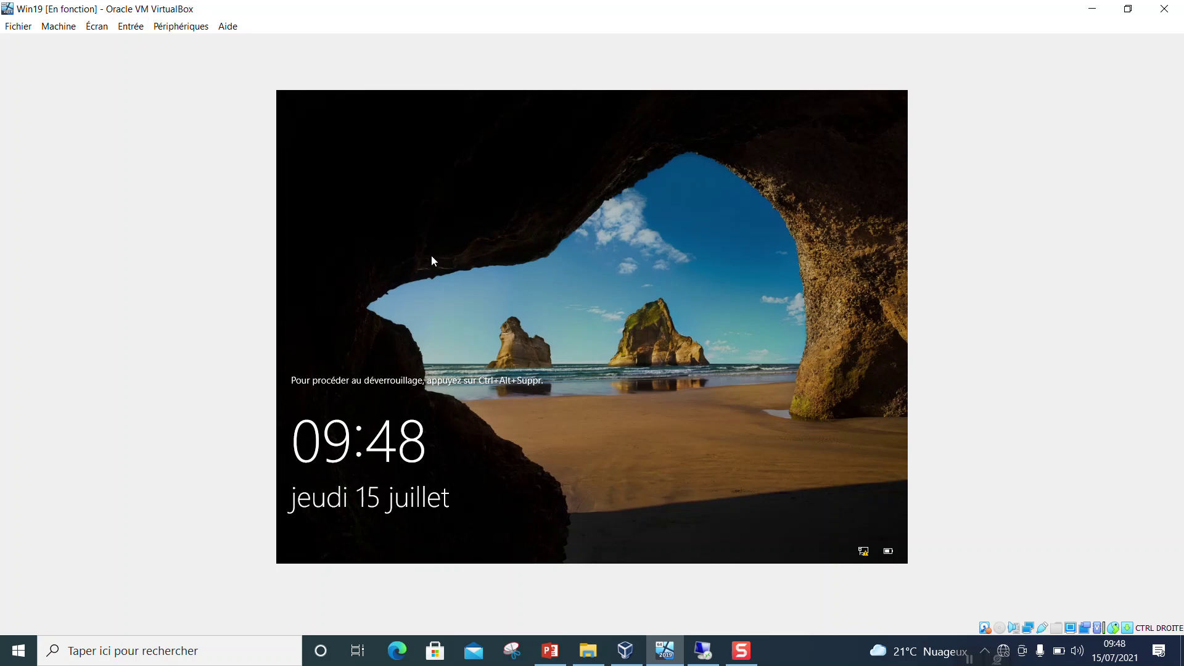
left_click(130, 26)
mouse_move(159, 30)
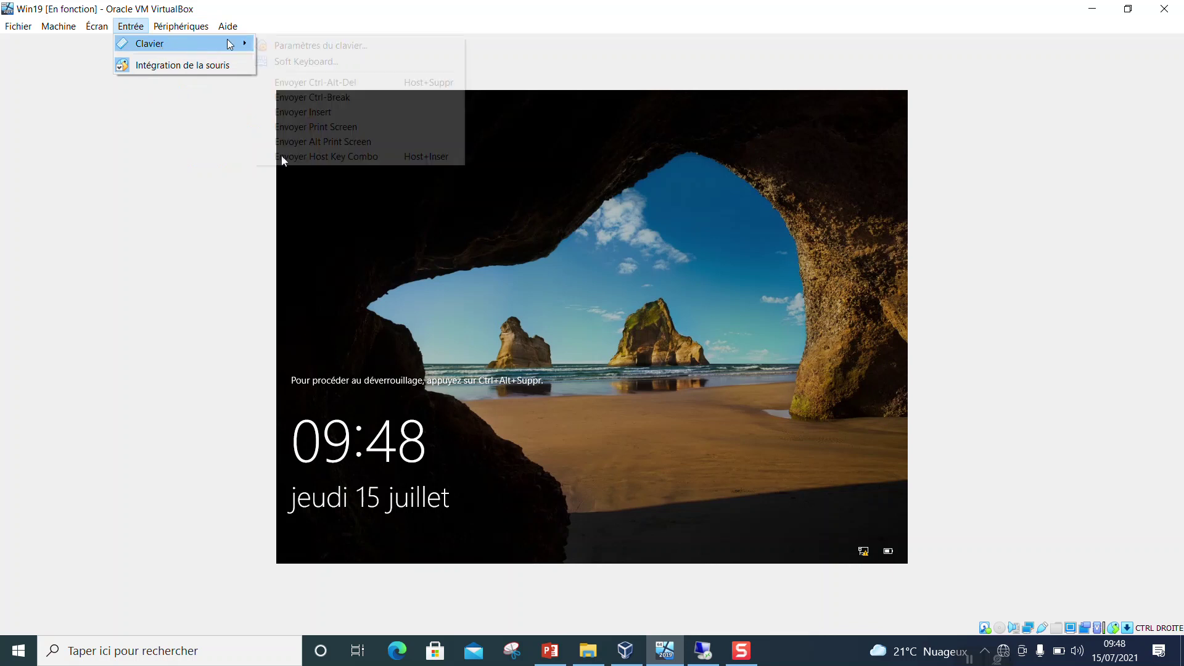
left_click(290, 80)
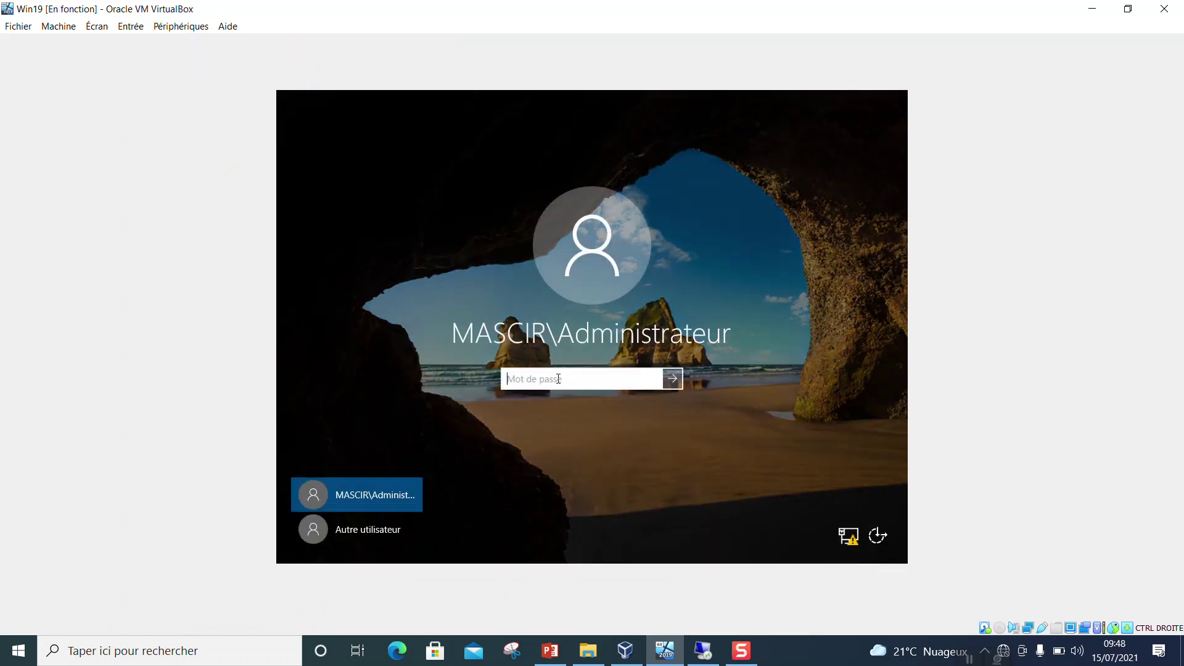
type("*********")
key("Return")
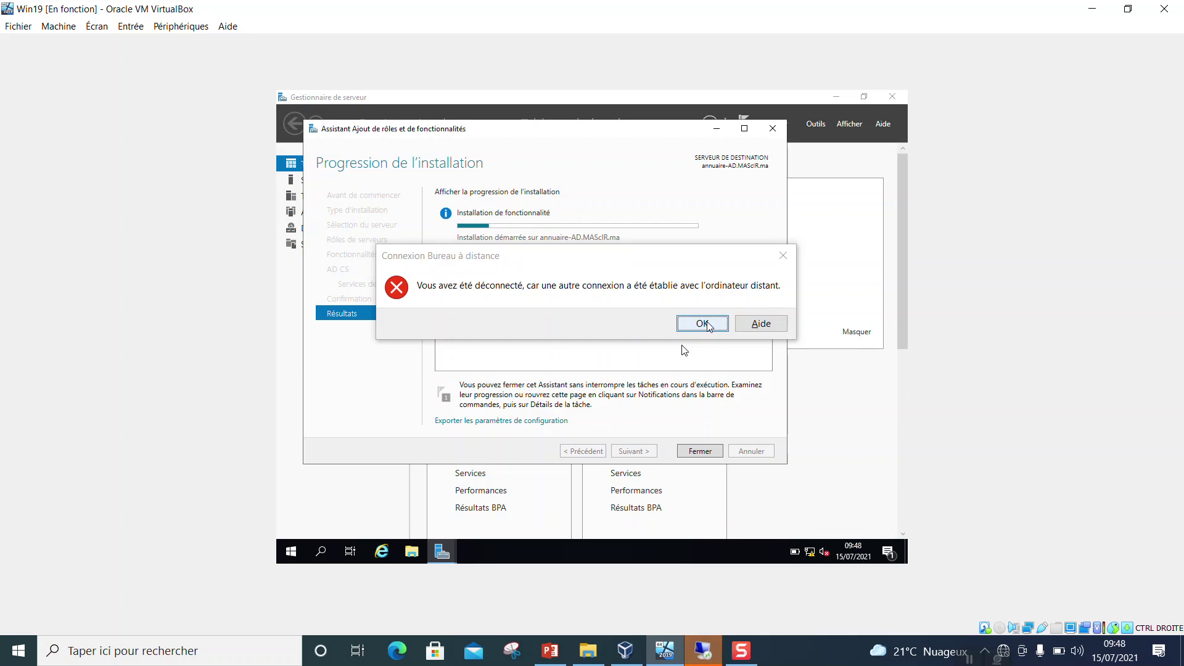
Dismiss the disconnection notice and reconnect the remote desktop session to 192.168.1.5 with the account password.
left_click(703, 324)
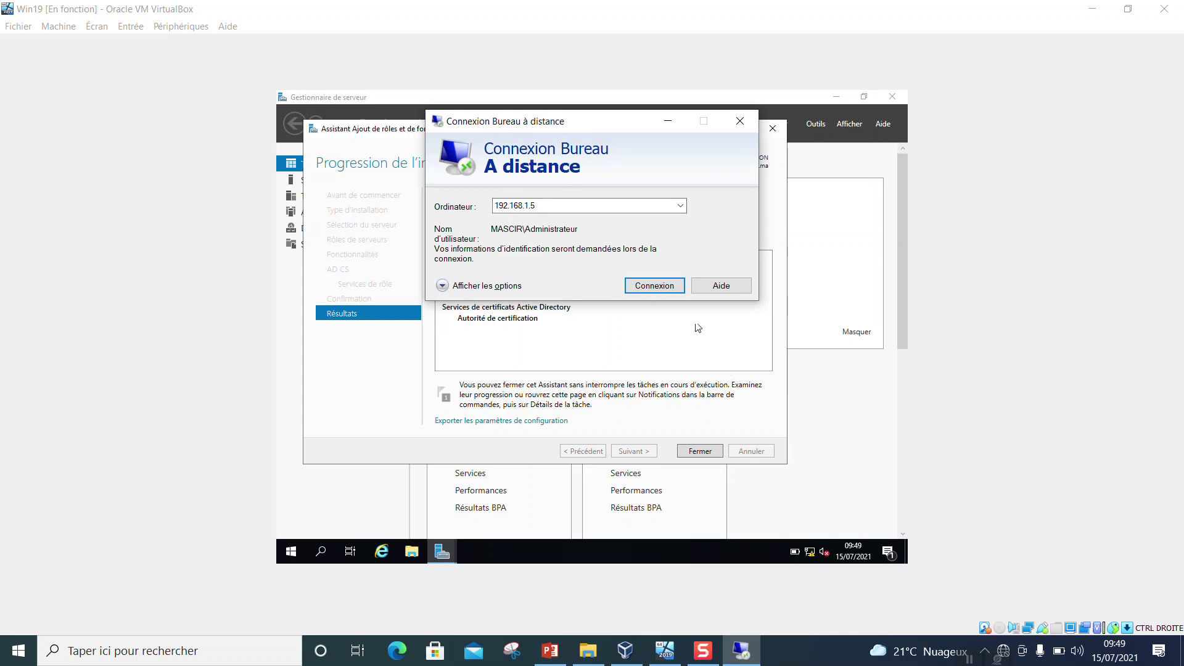
left_click(646, 275)
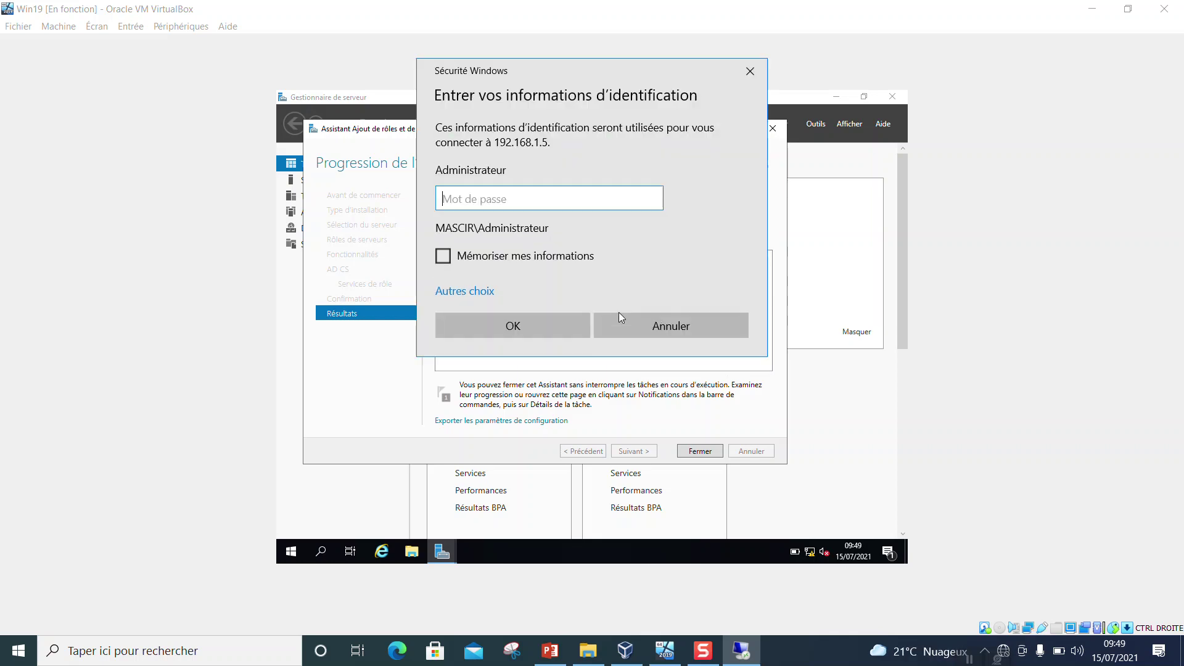
type("•••••••••")
left_click(585, 333)
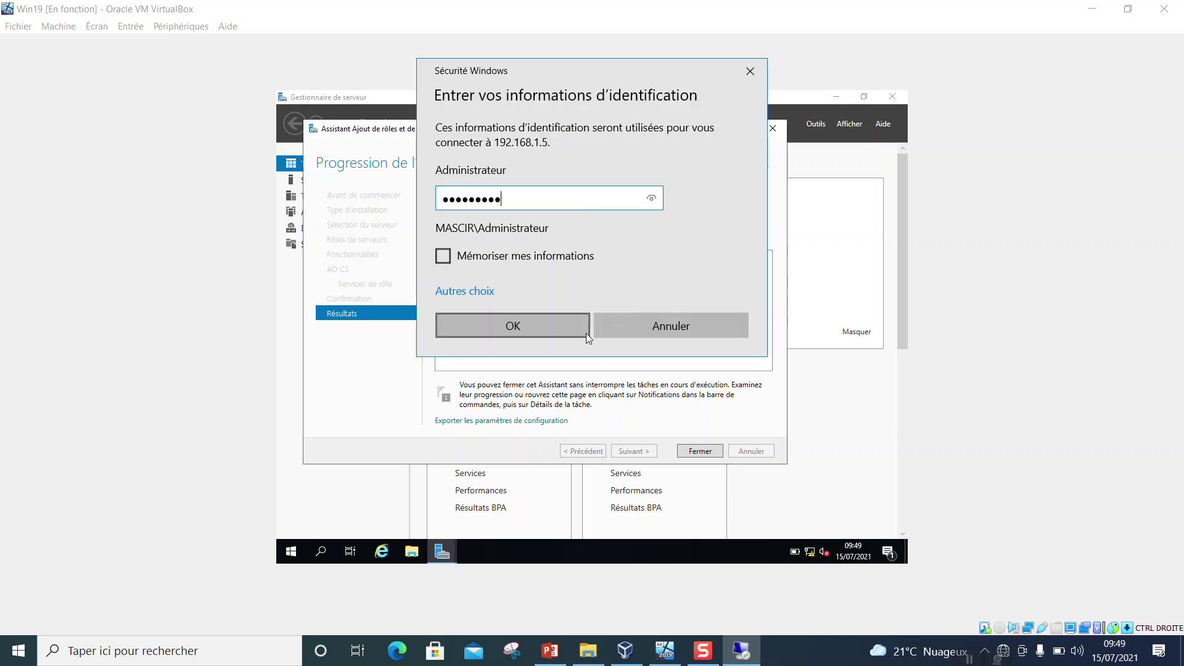
left_click(628, 333)
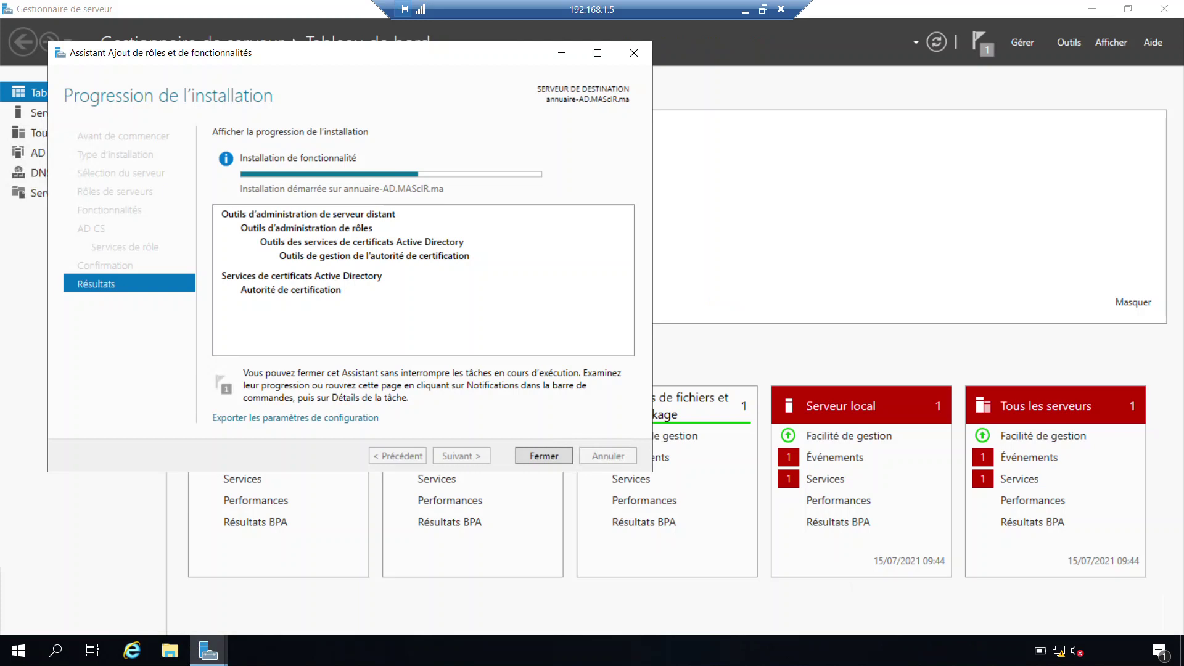
Close the installation wizard once the role is installed and open the post-deployment configuration of the Active Directory certificate services.
mouse_move(365, 177)
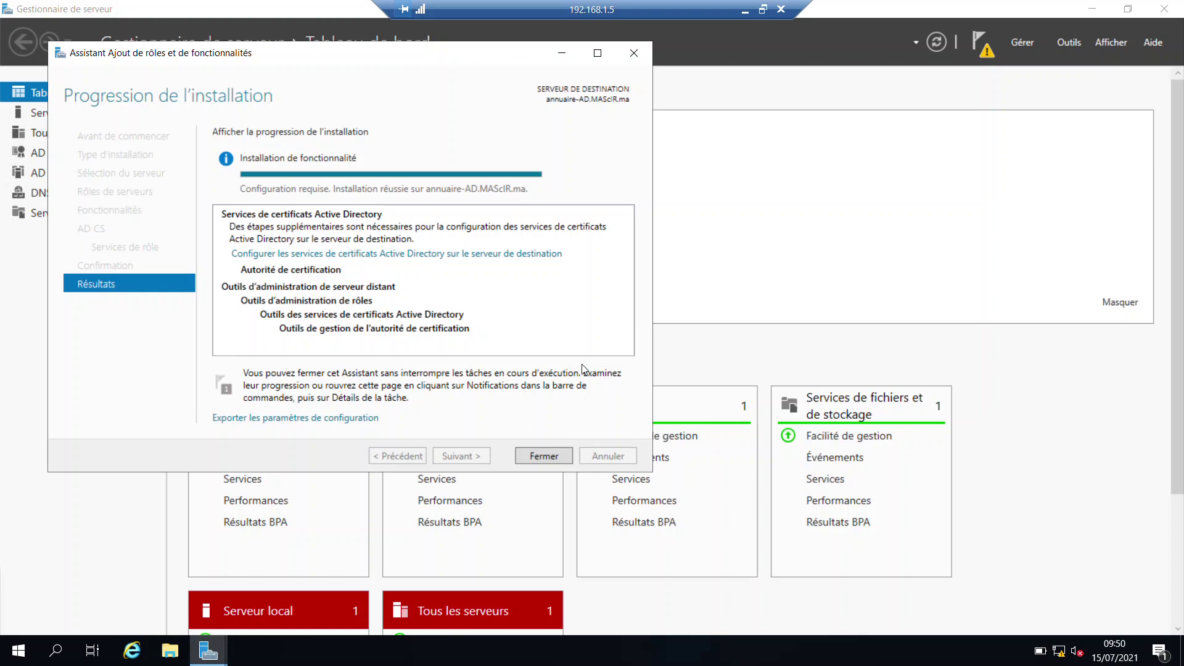
left_click(545, 456)
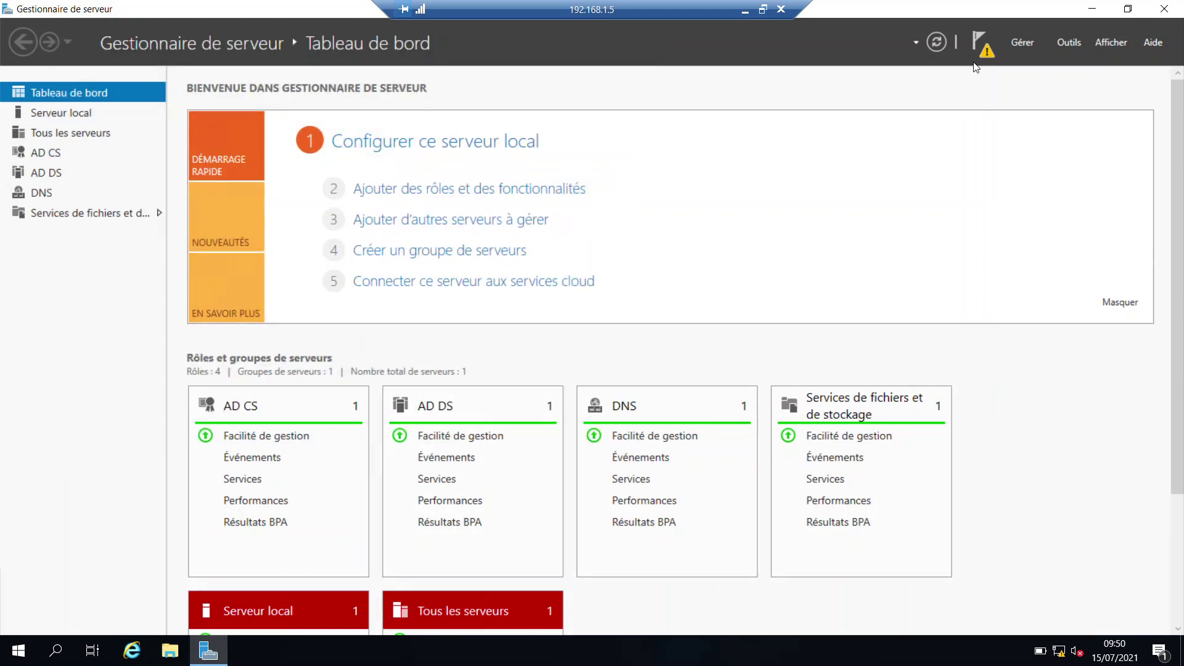
left_click(979, 45)
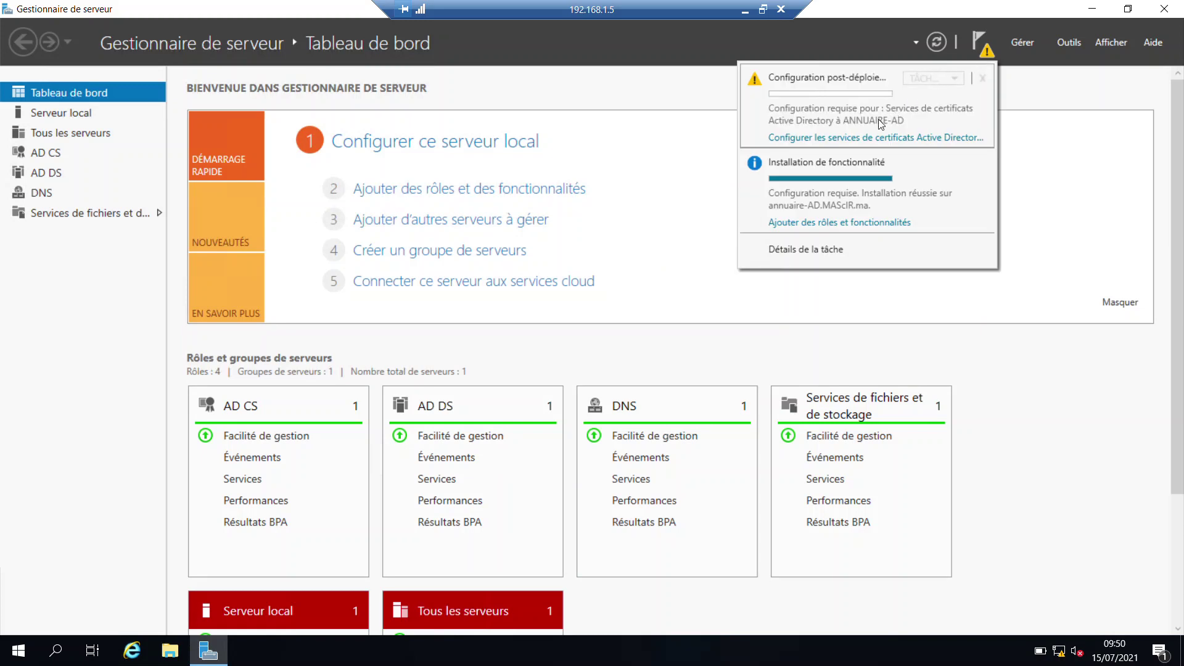
left_click(874, 138)
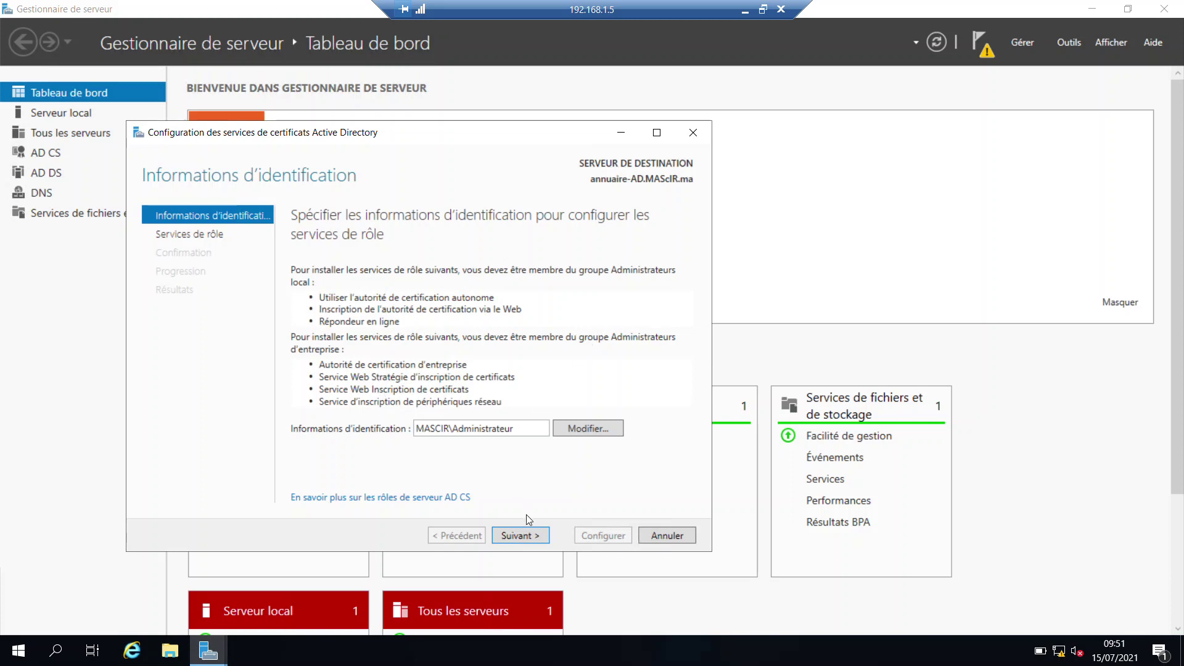
Keep the proposed administrator credentials and select Autorité de certification as the role service to configure.
left_click(530, 535)
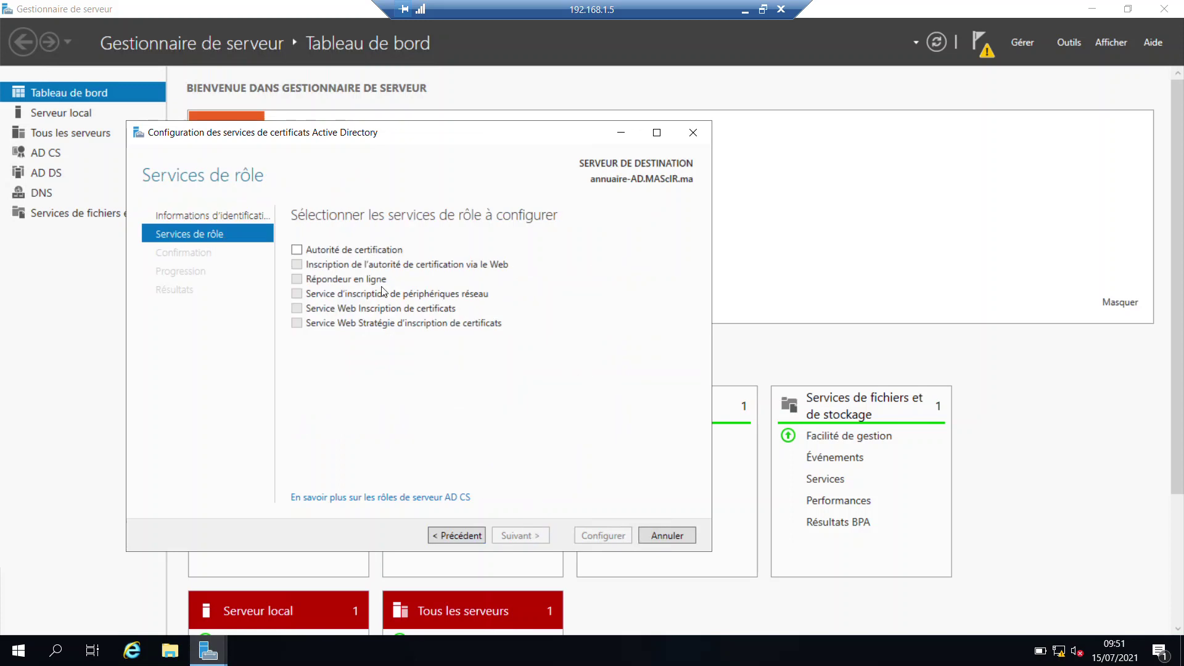
left_click(320, 250)
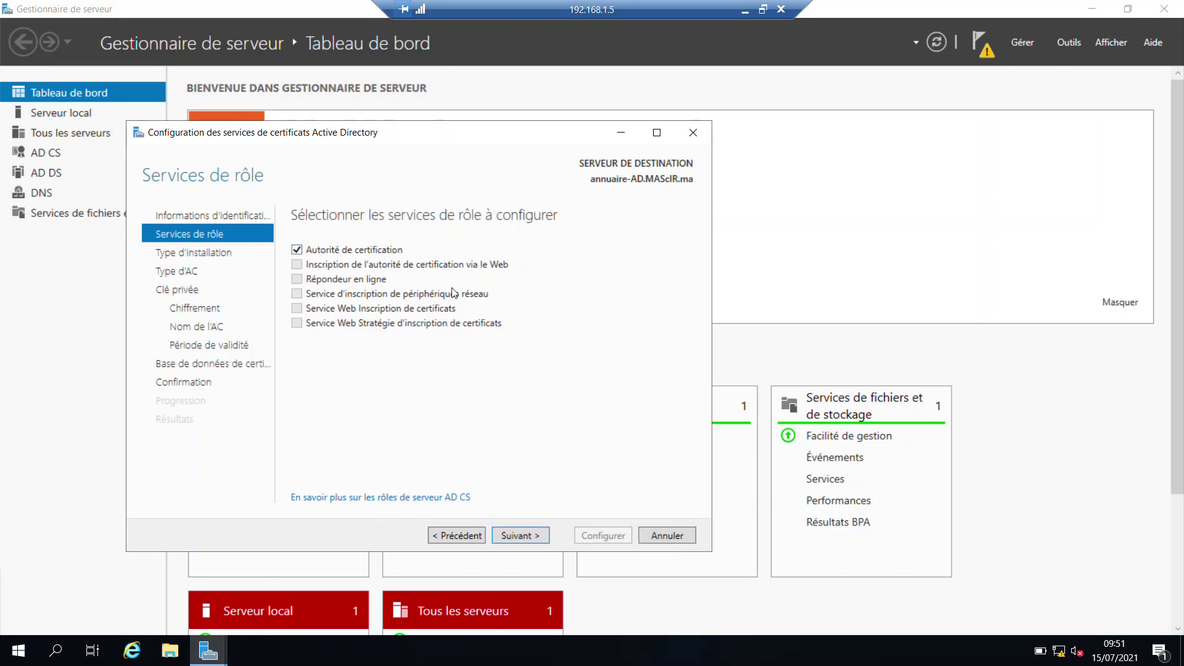
left_click(529, 535)
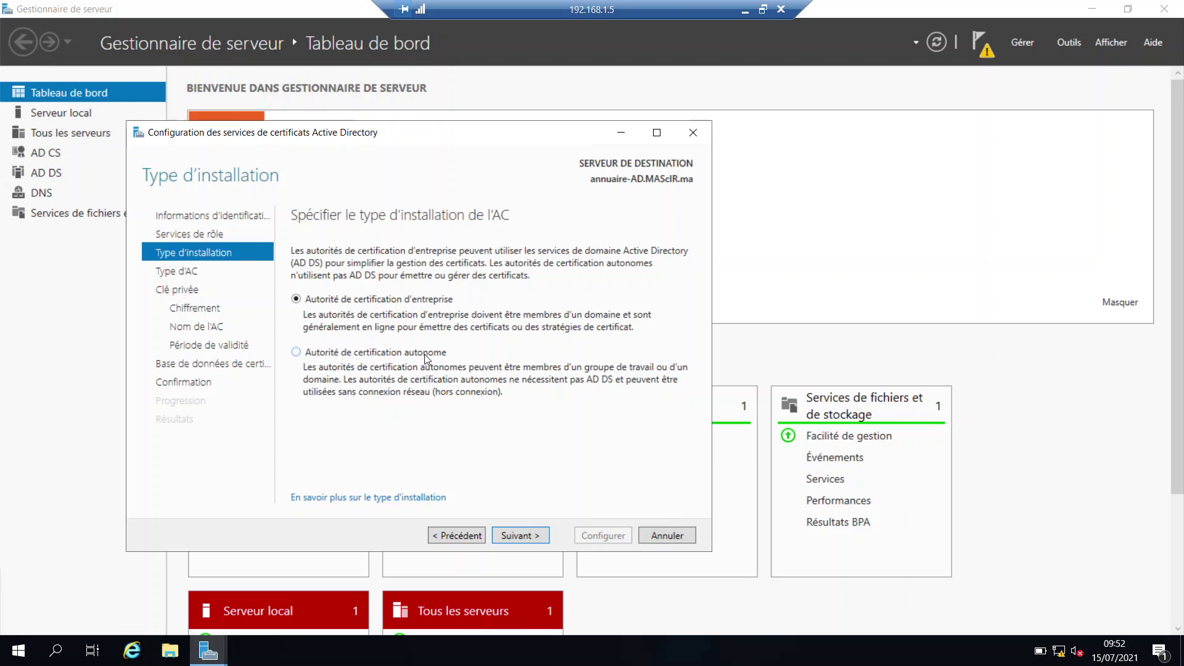
Set up the CA as an Autorité de certification d'entreprise of type racine with a newly created private key.
left_click(545, 536)
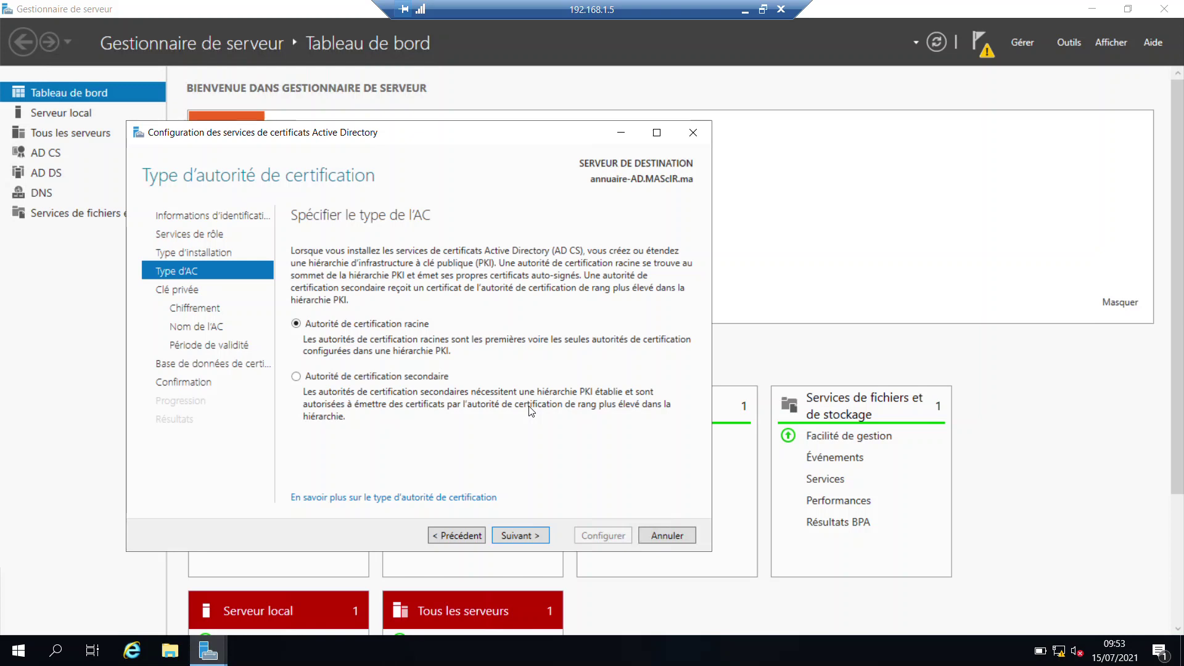
left_click(534, 536)
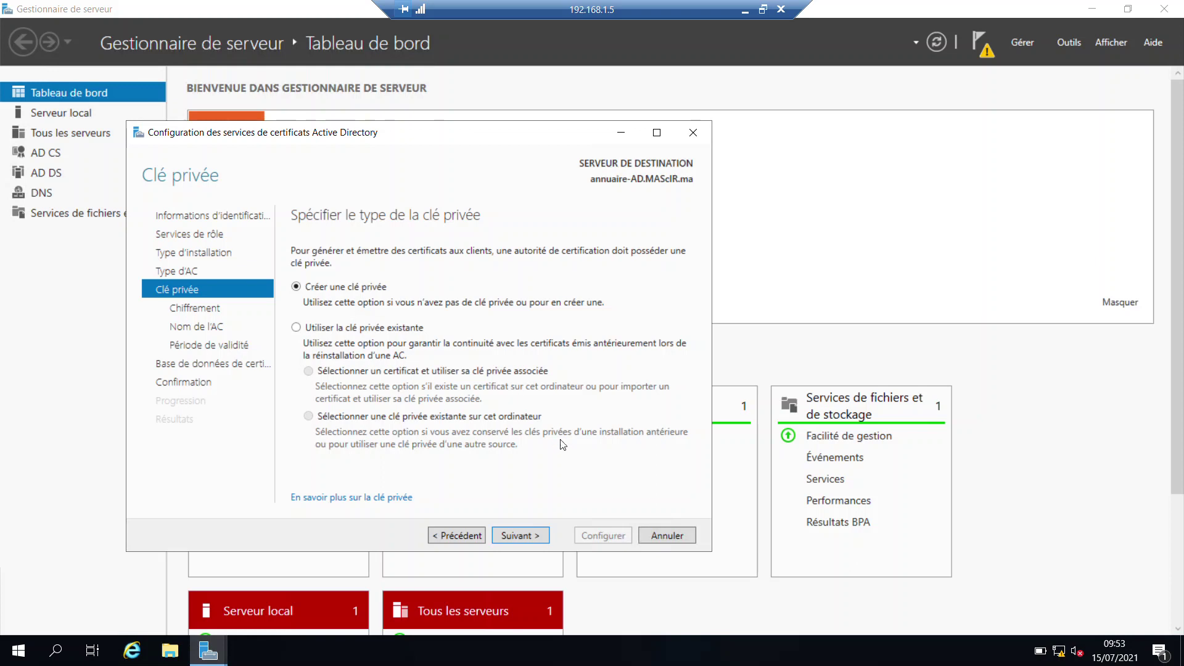
left_click(520, 536)
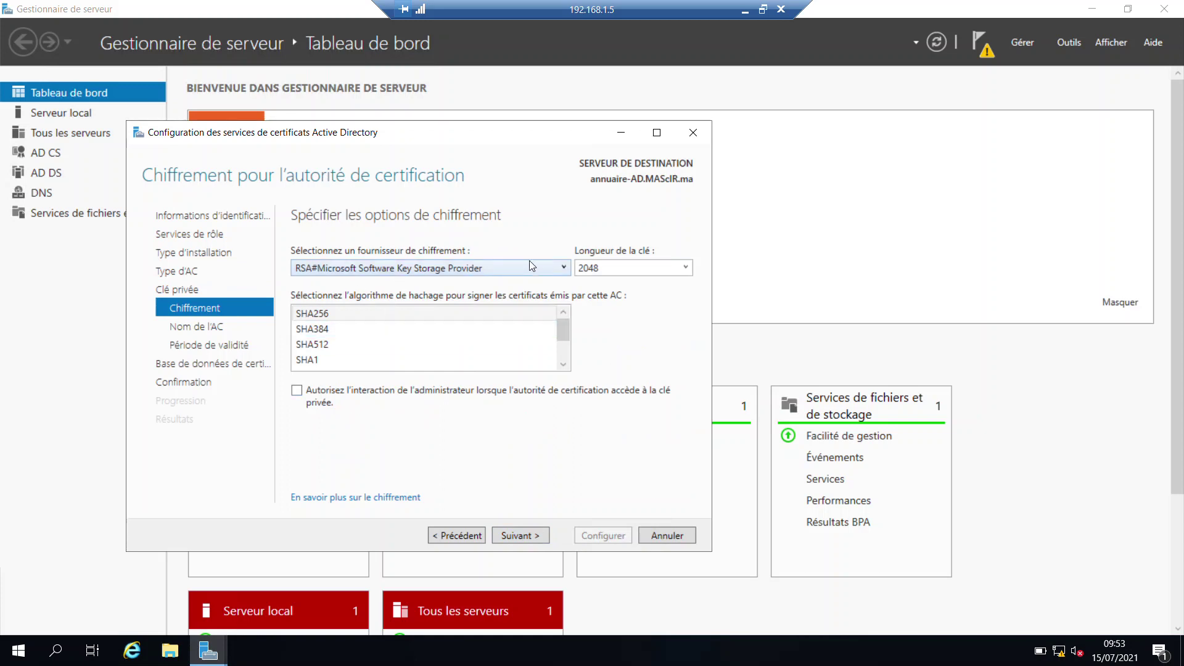
Review the key length choices, keep 2048, and use SHA256 as the hash algorithm for the CA's certificates.
double_click(687, 272)
left_click(686, 272)
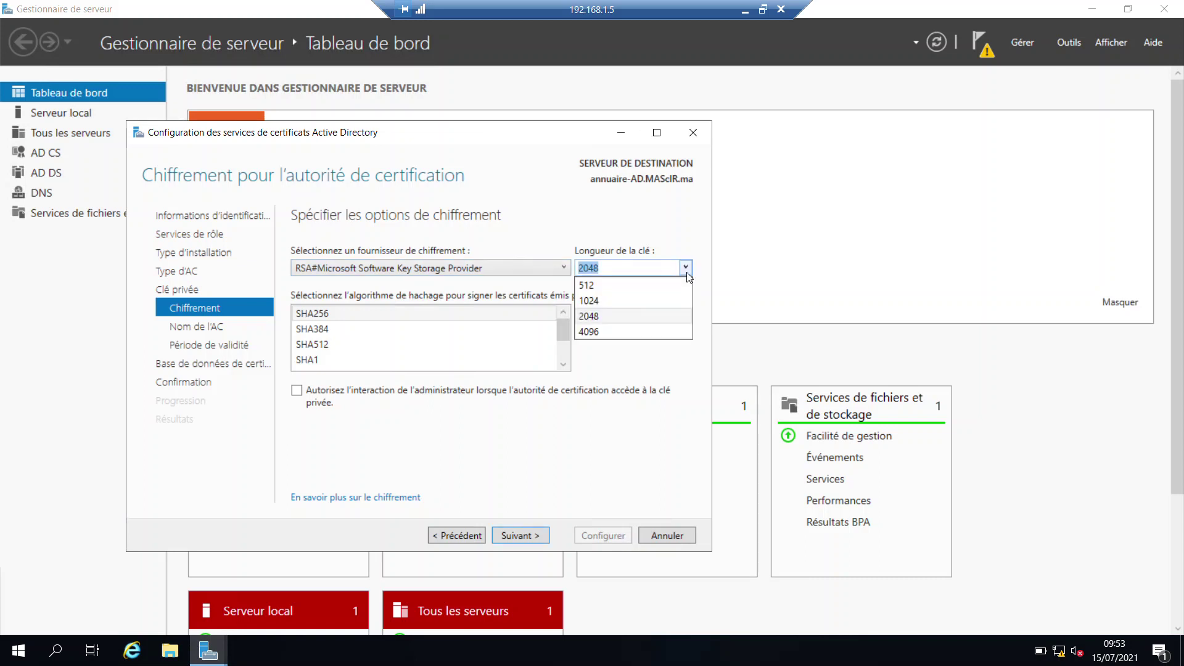
left_click(687, 272)
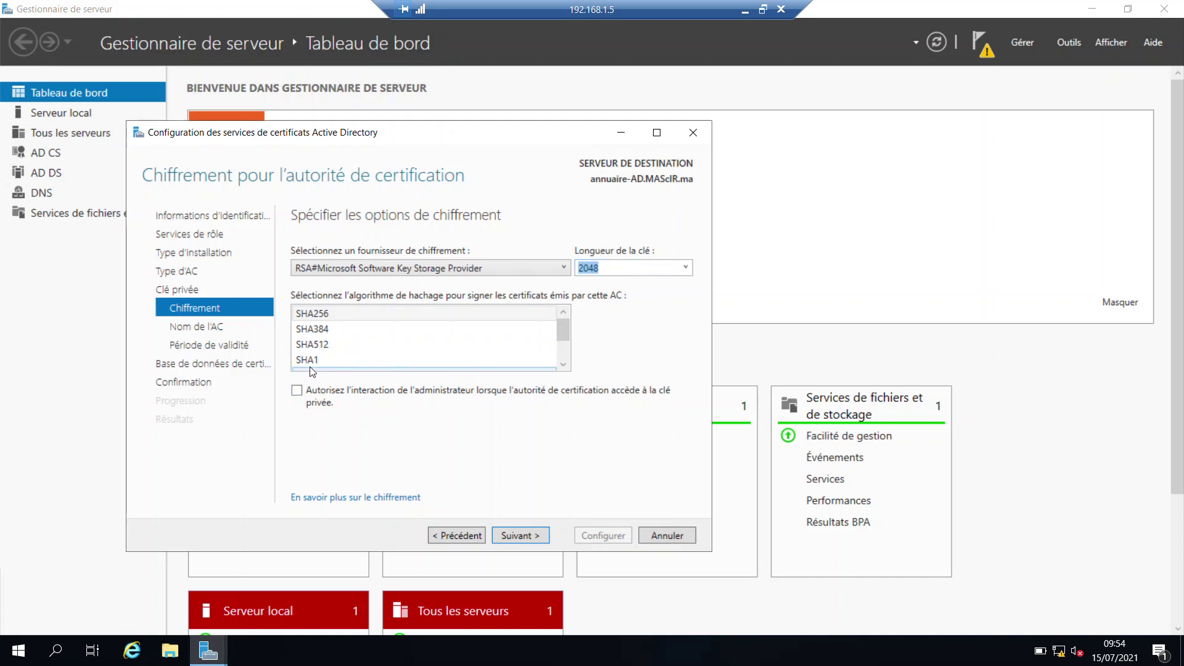
left_click(358, 316)
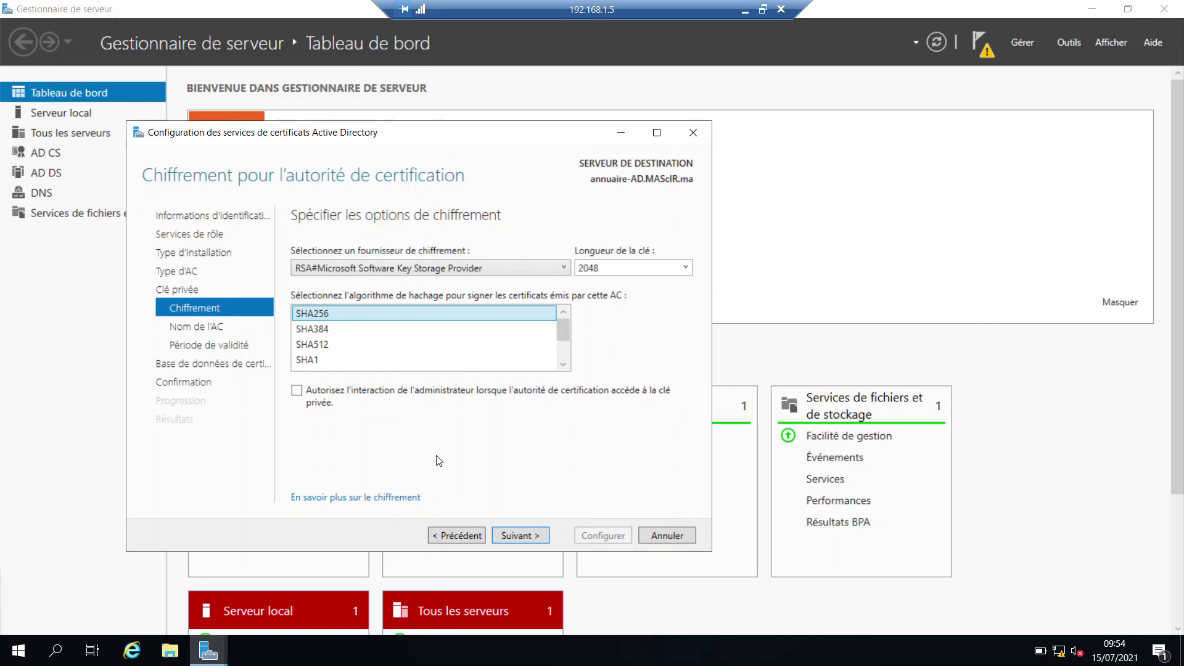
left_click(523, 534)
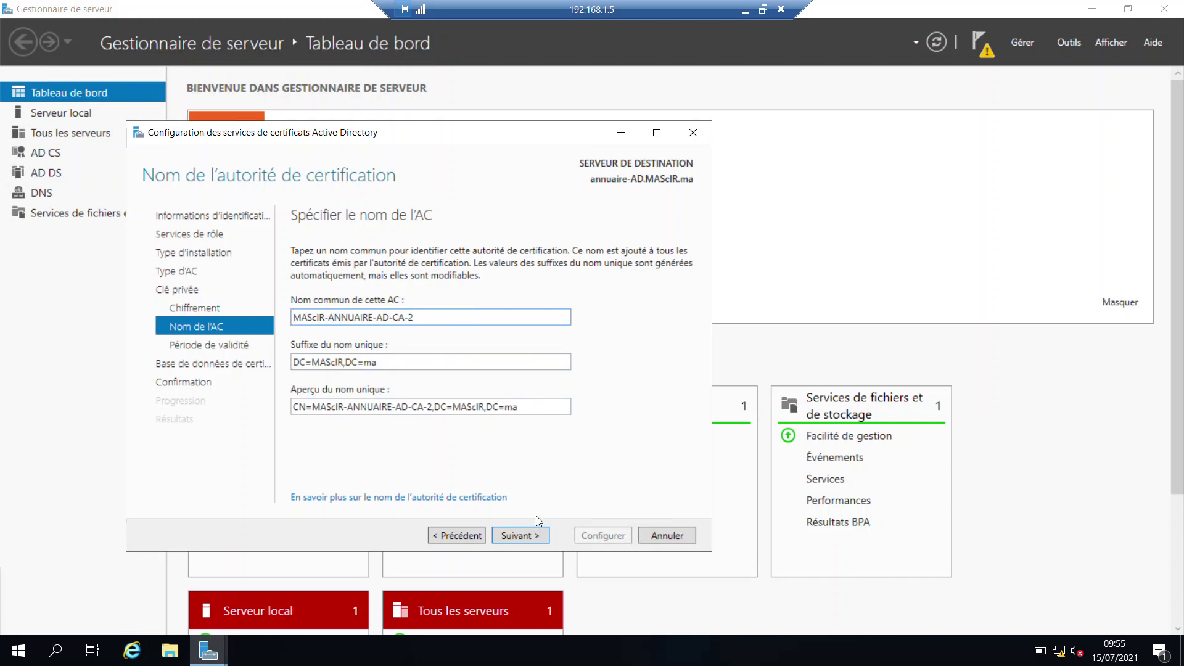
Keep the proposed CA name MAScIR-ANNUAIRE-AD-CA-2 and set the validity period of the CA certificate to 10 Années.
left_click(530, 535)
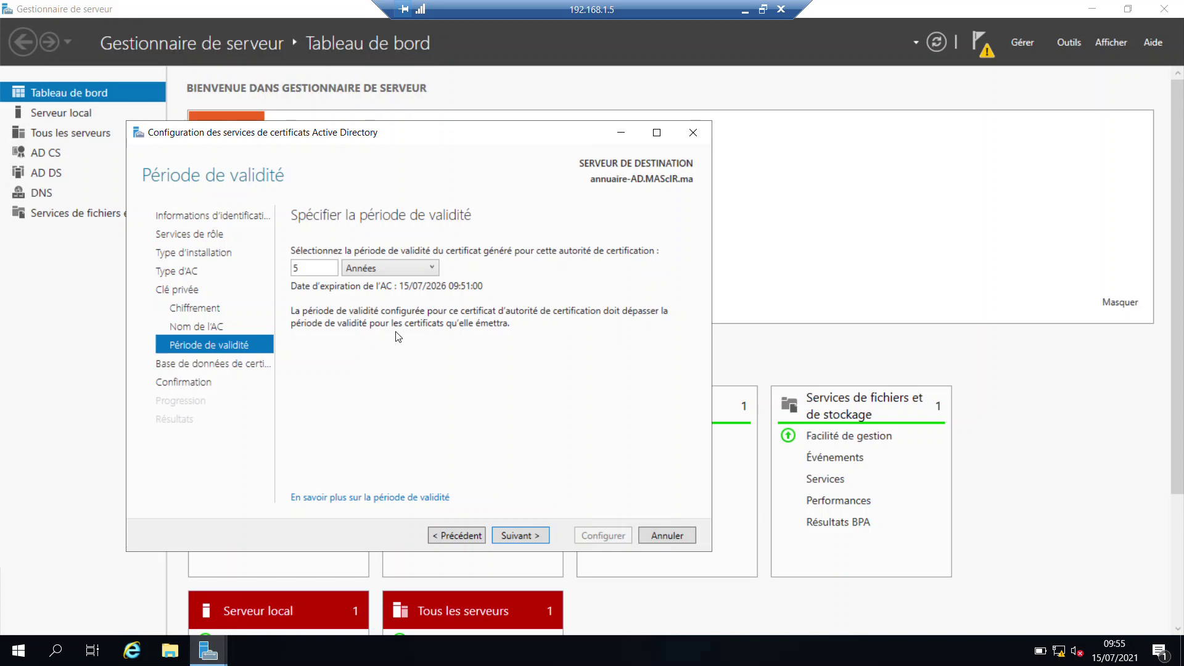
left_click(437, 270)
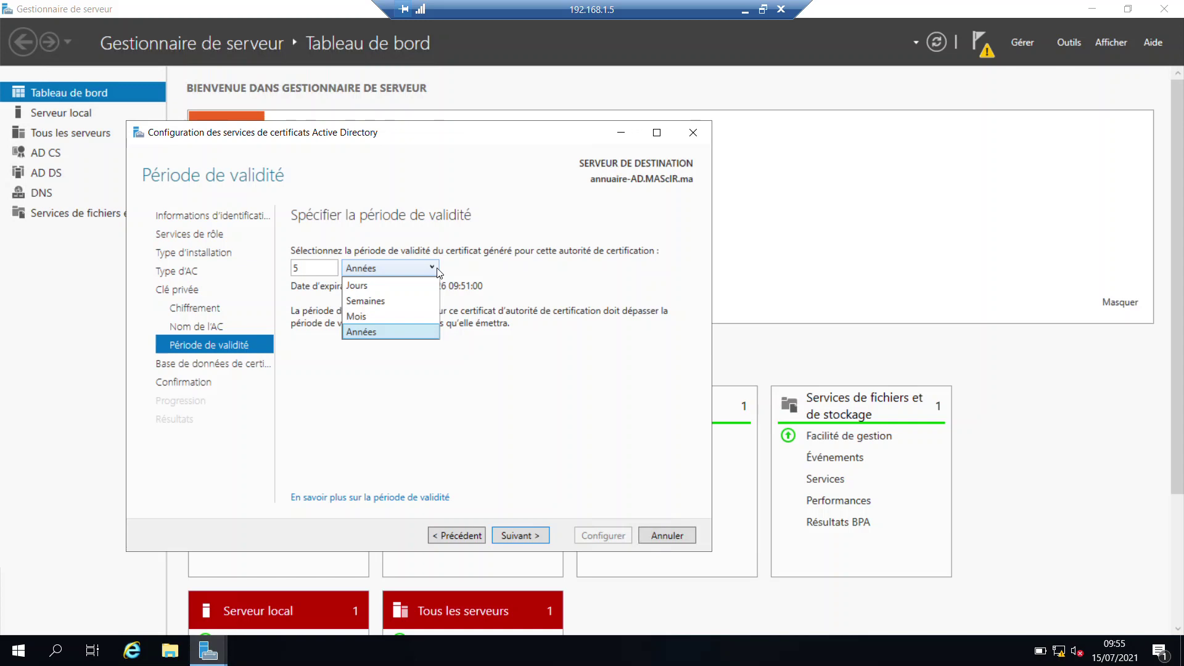
left_click(439, 273)
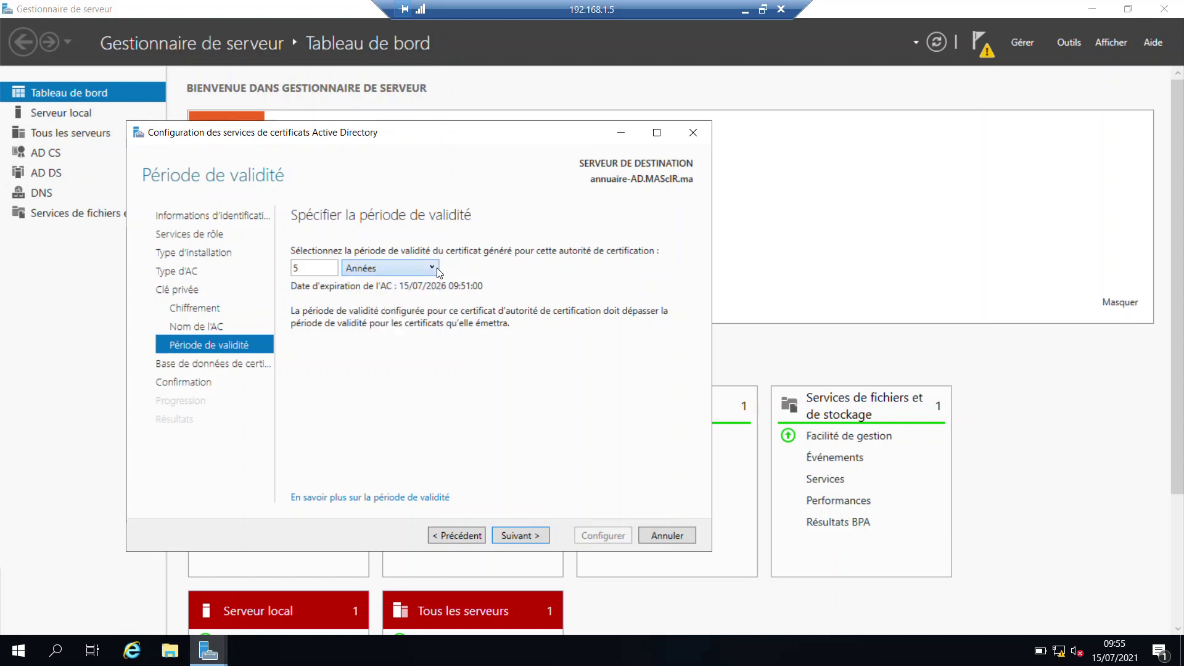
double_click(312, 267)
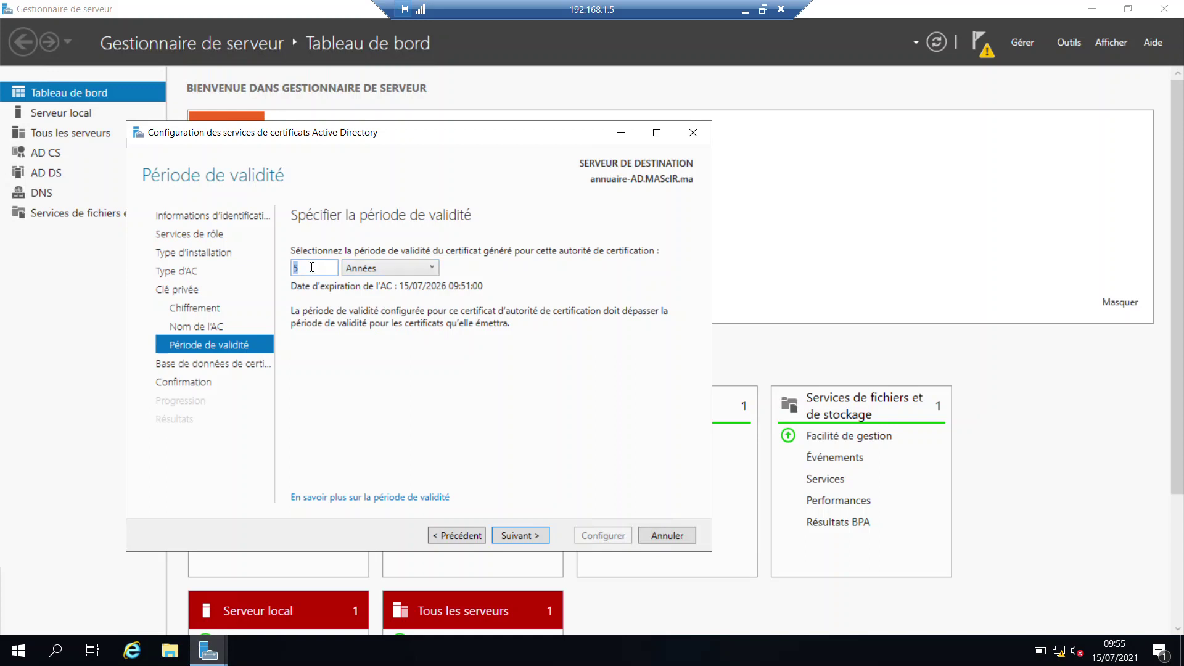
type("10")
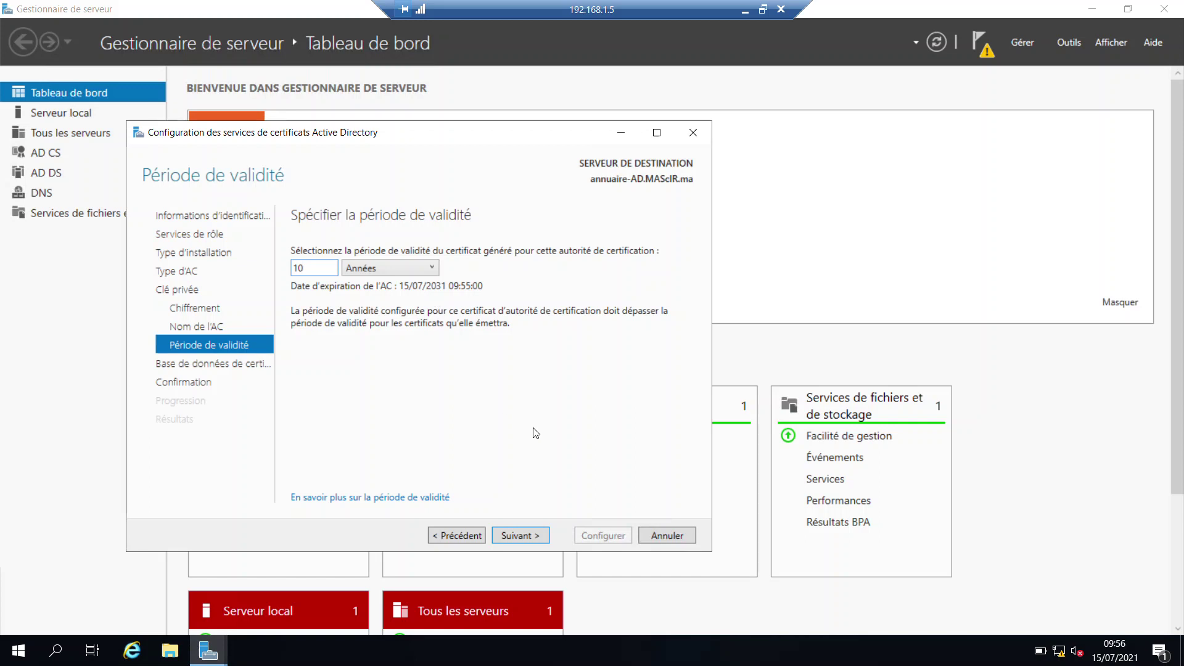
left_click(532, 538)
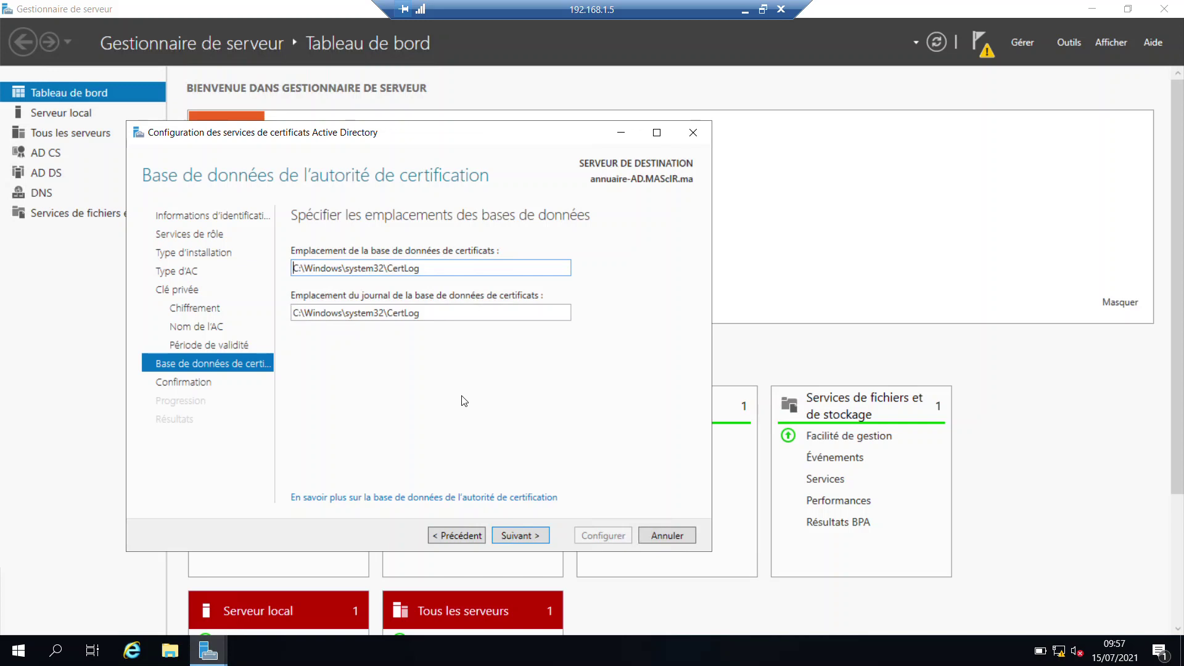
Keep C:\Windows\system32\CertLog for the certificate database and its log, and start configuring the certification authority.
left_click(537, 535)
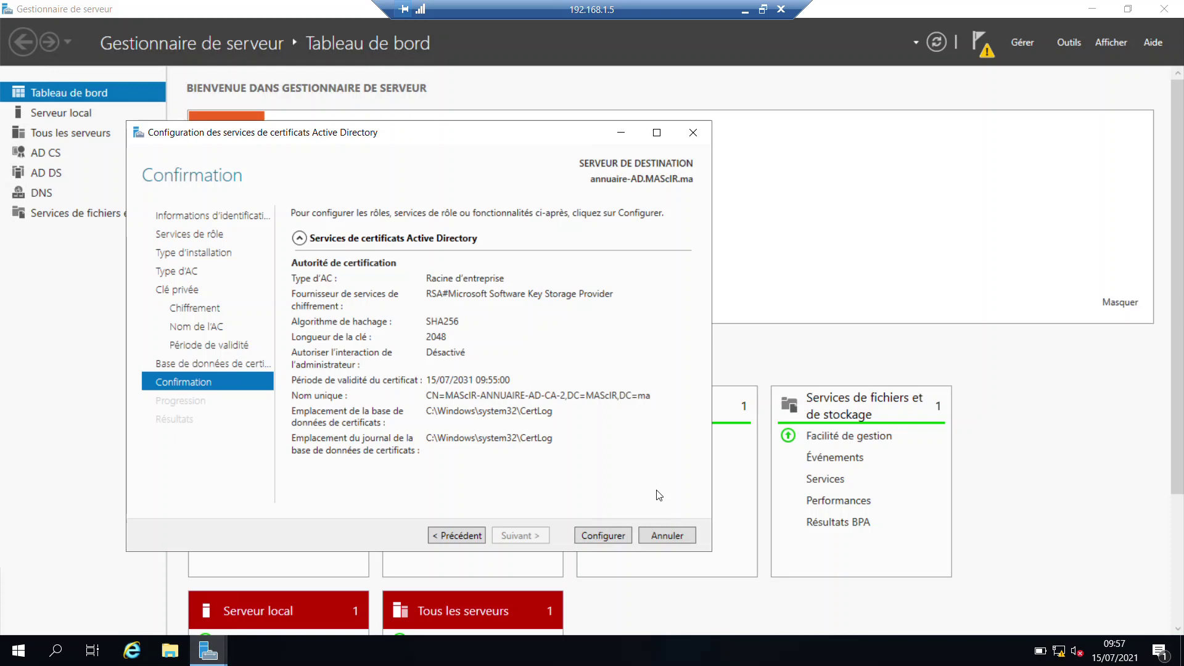
left_click(614, 534)
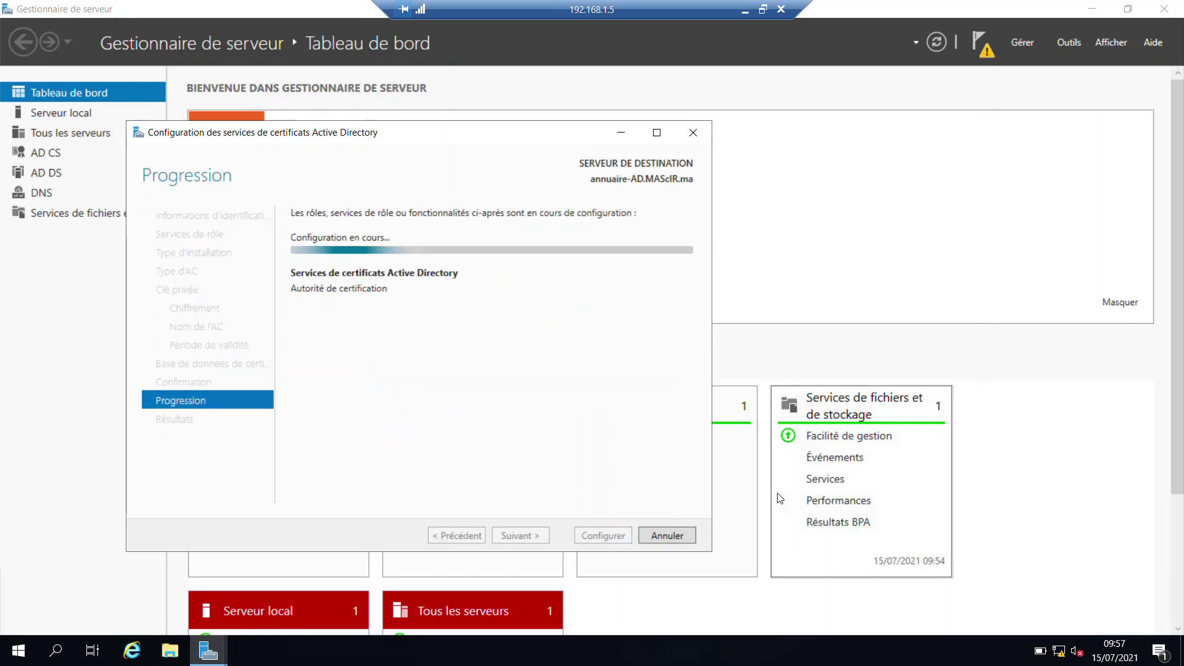
left_click(785, 621)
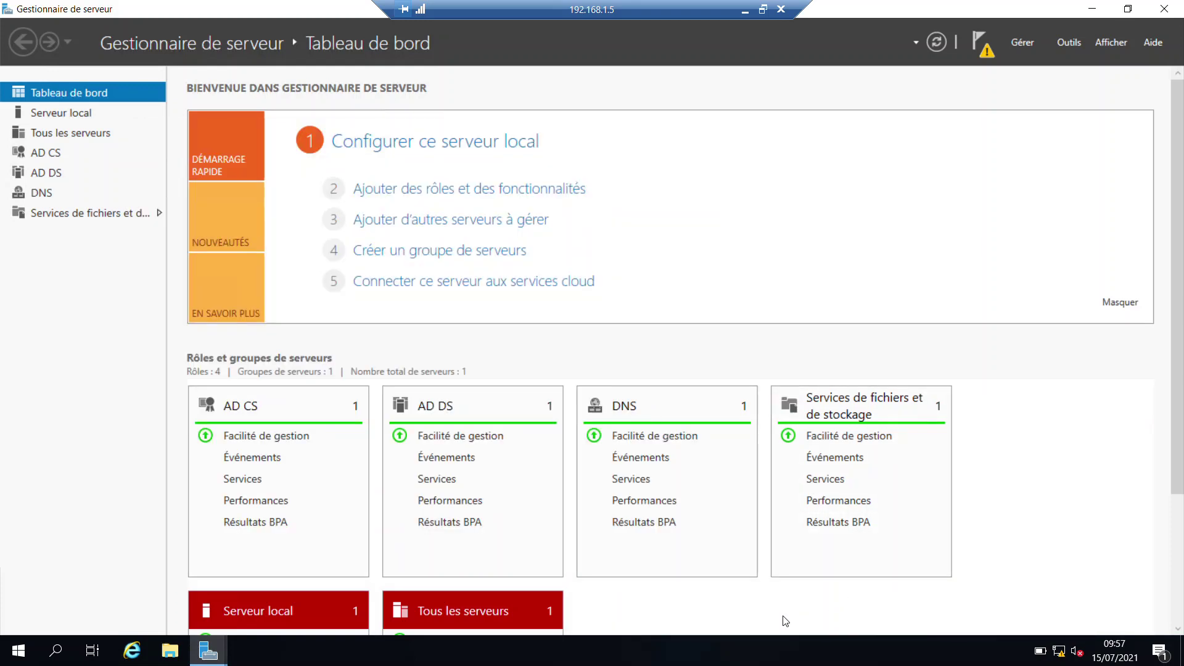
Launch an empty mmc console and open its dialog for adding or removing snap-ins.
key("super+r")
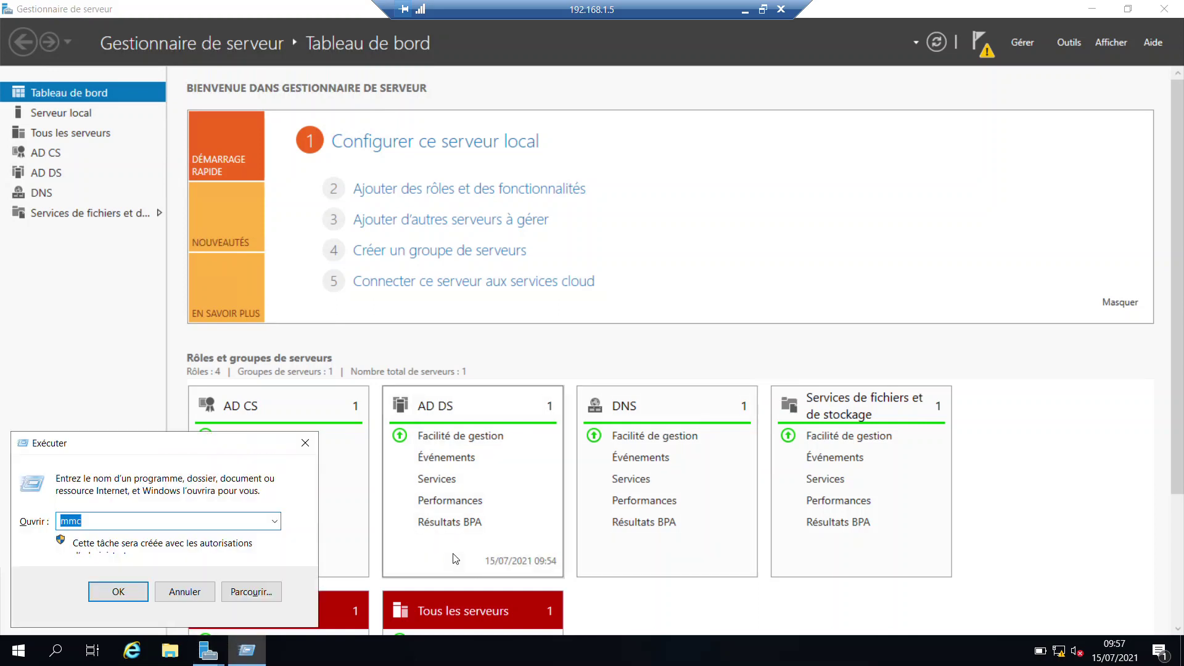
key("Return")
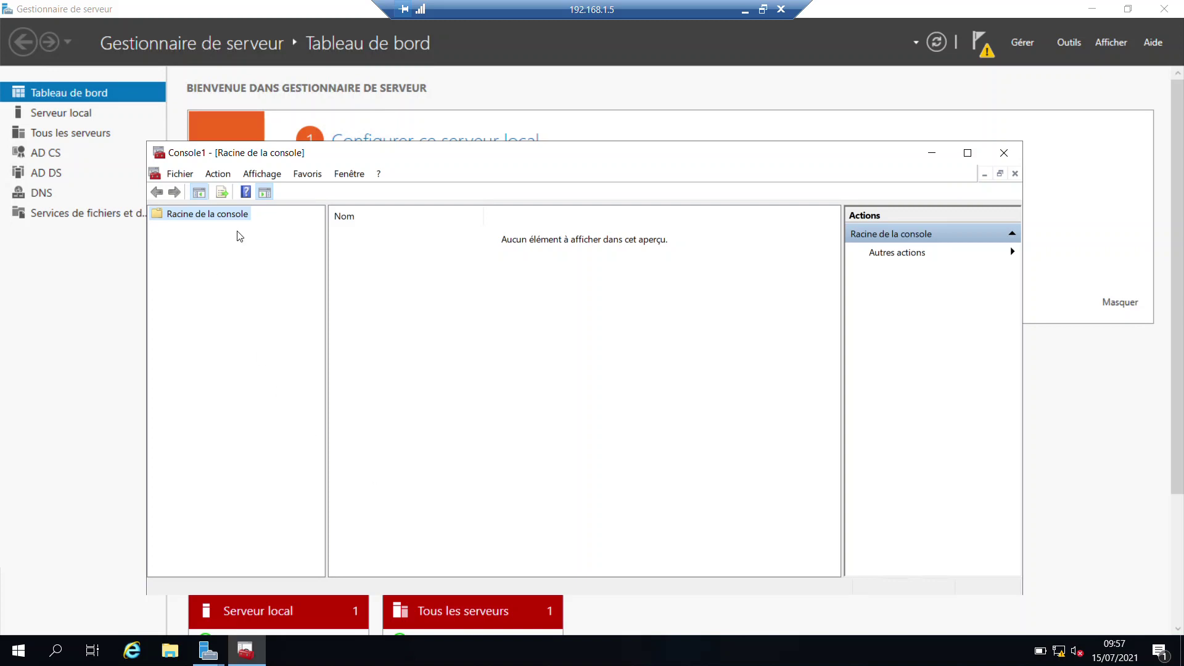
left_click(190, 176)
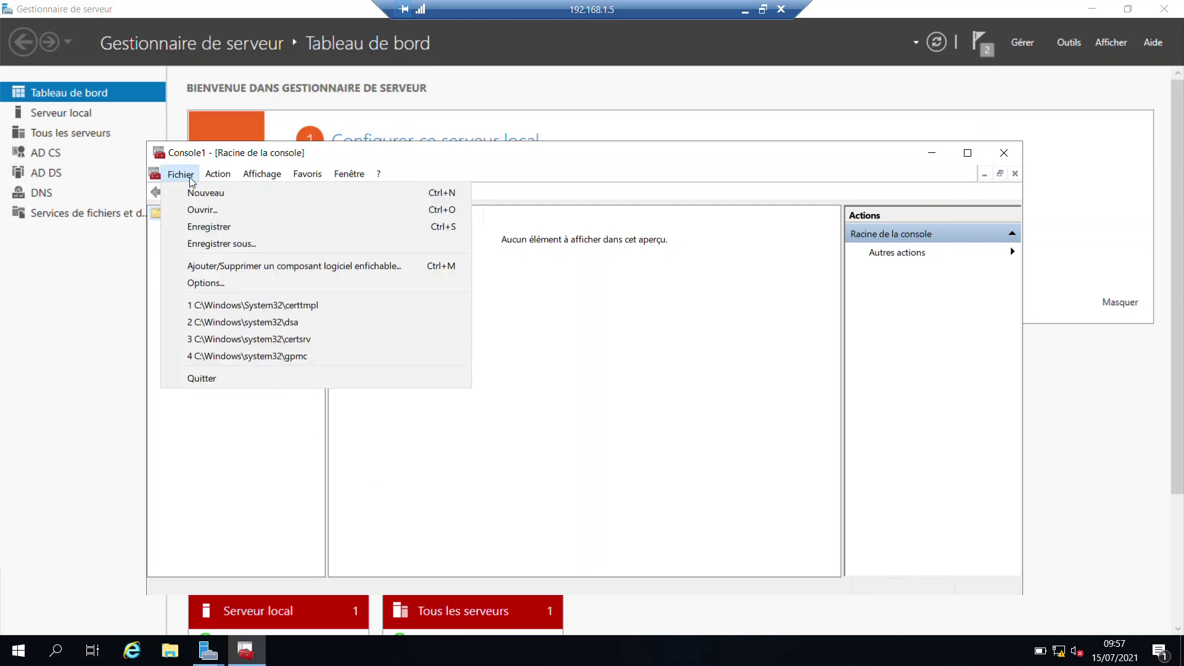
left_click(228, 265)
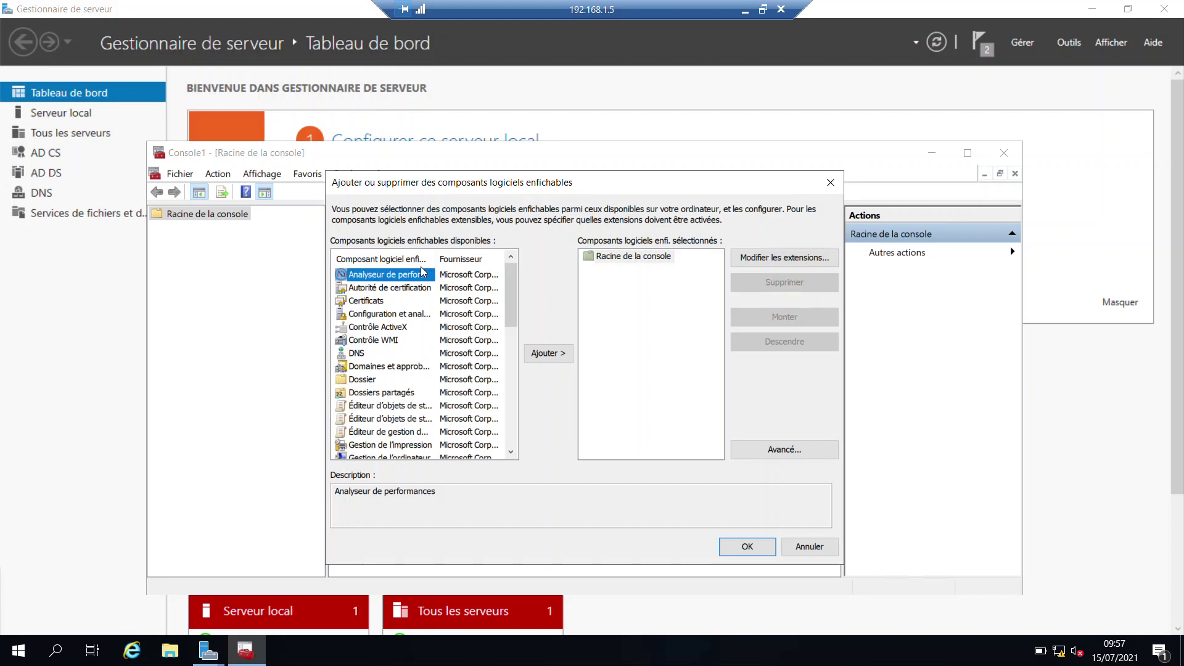
Add the Certificats snap-in to the console, managing the computer account of the local computer.
left_click(378, 300)
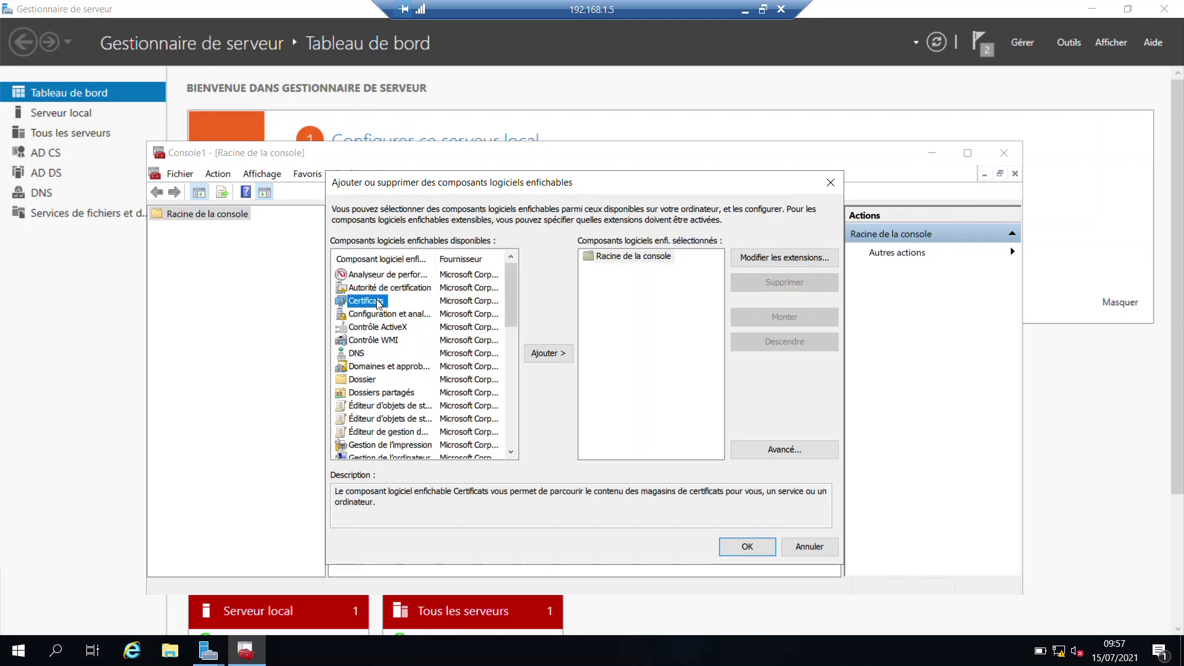
left_click(548, 353)
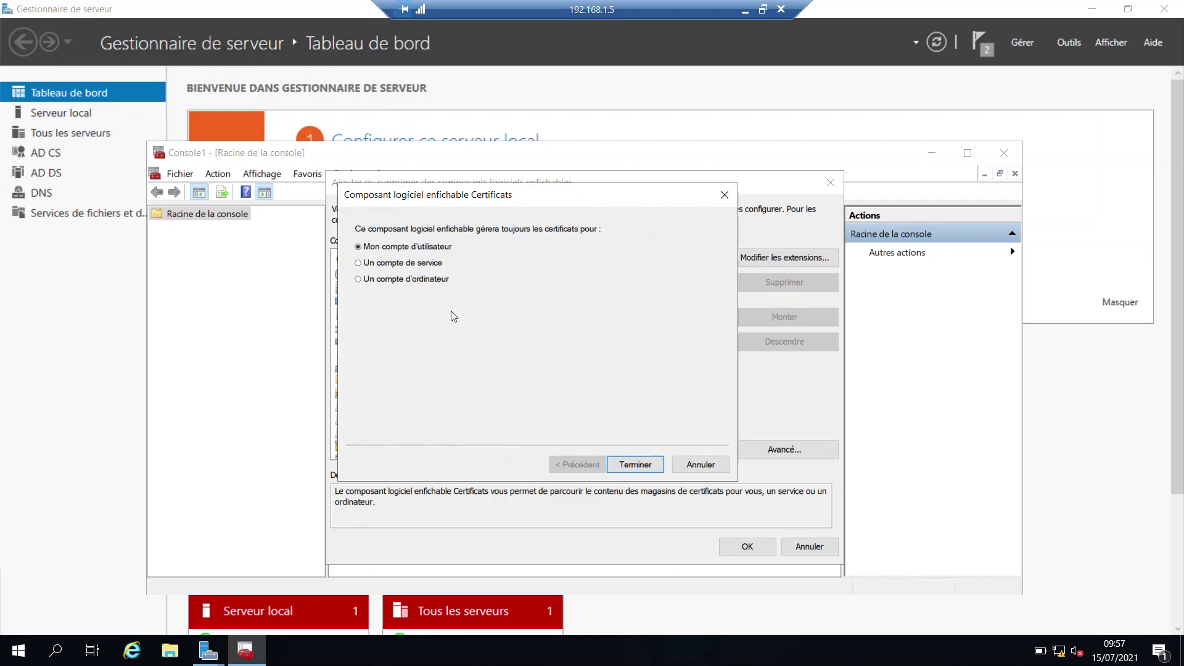
left_click(417, 281)
left_click(636, 464)
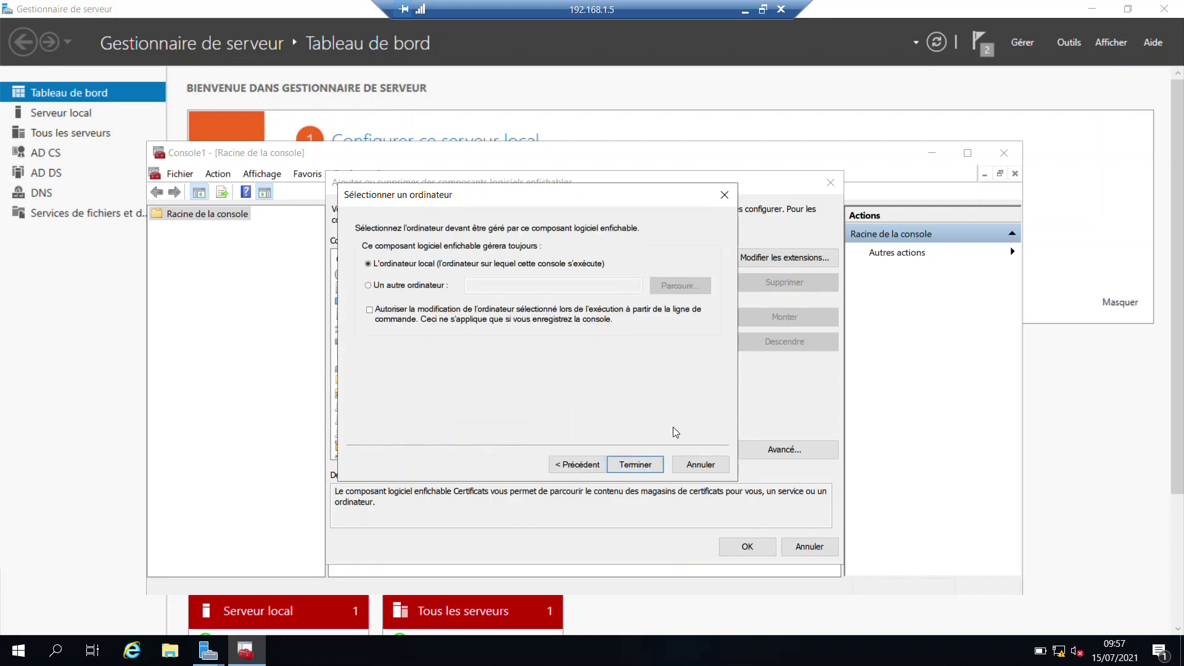
left_click(631, 457)
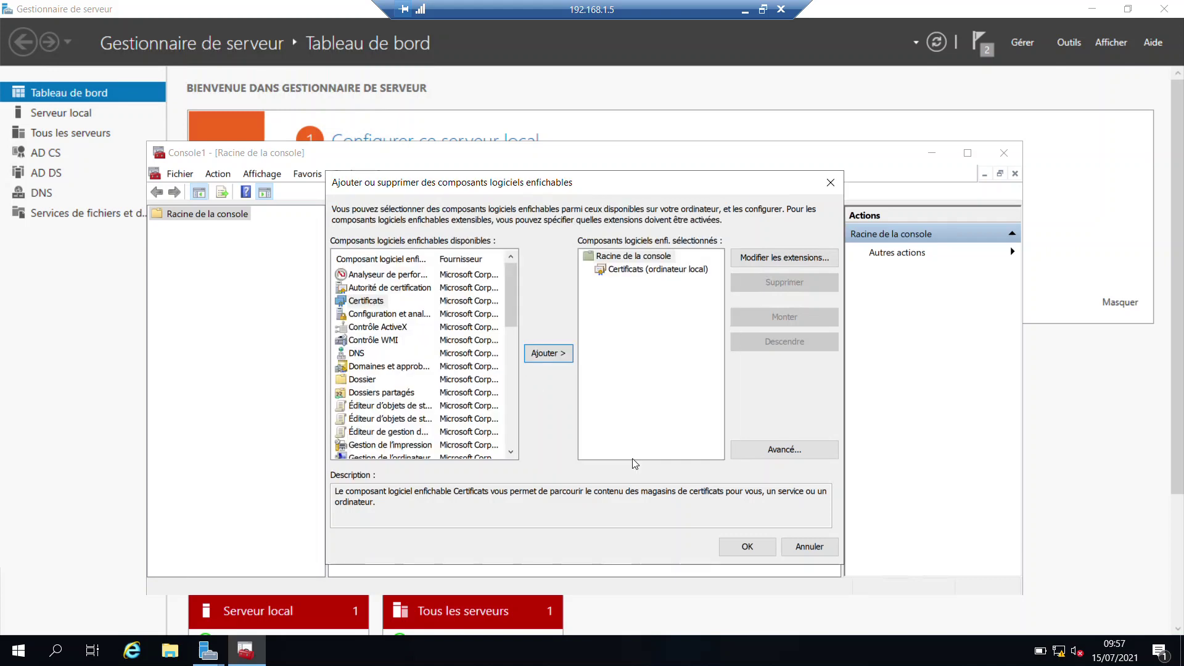
left_click(647, 271)
left_click(743, 545)
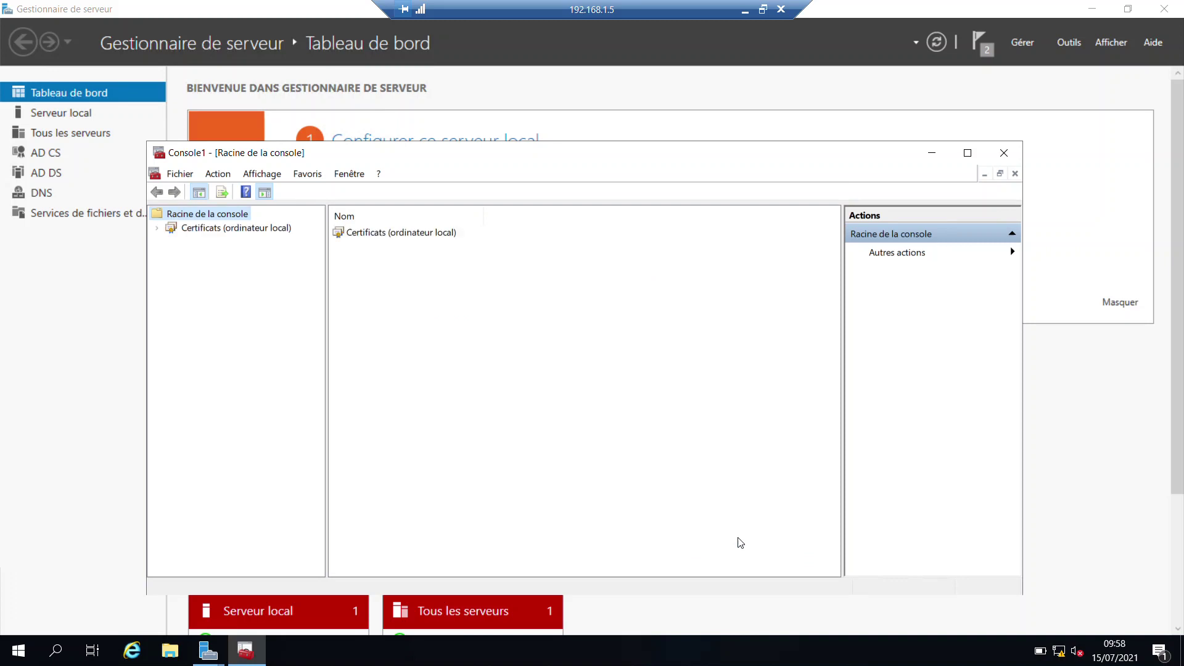
Display the Autorités de certification racines de confiance certificates of the local computer and select the MAScIR-ANNUAIRE-AD-CA-2 certificate.
left_click(157, 228)
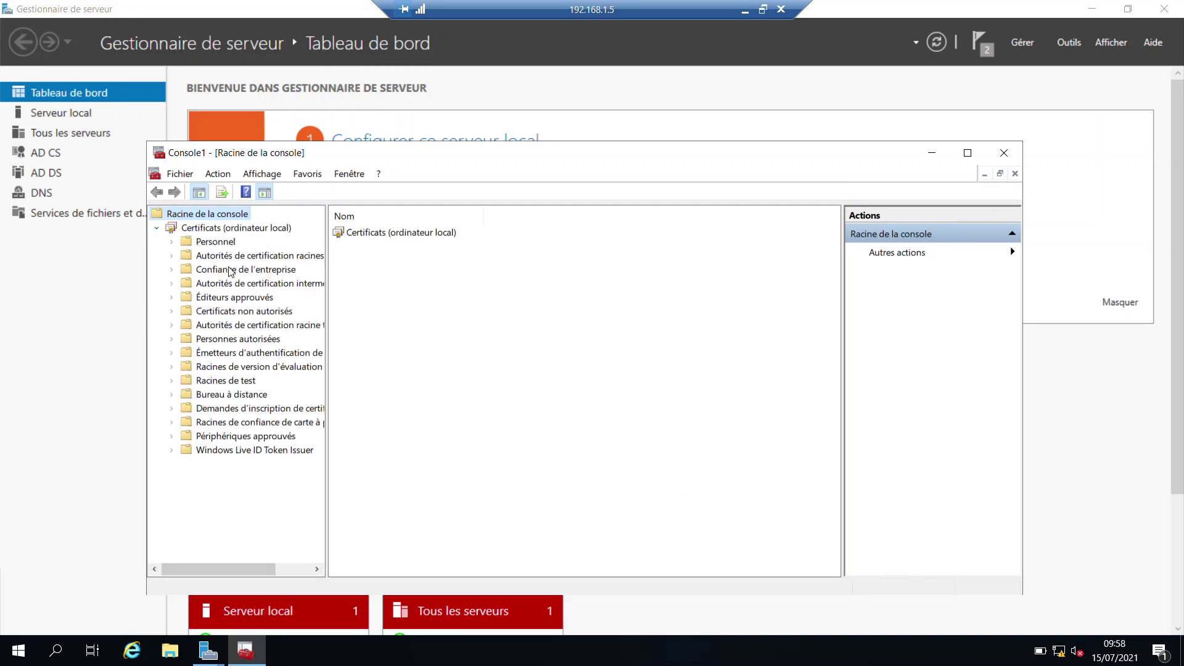
left_click_drag(326, 306, 420, 309)
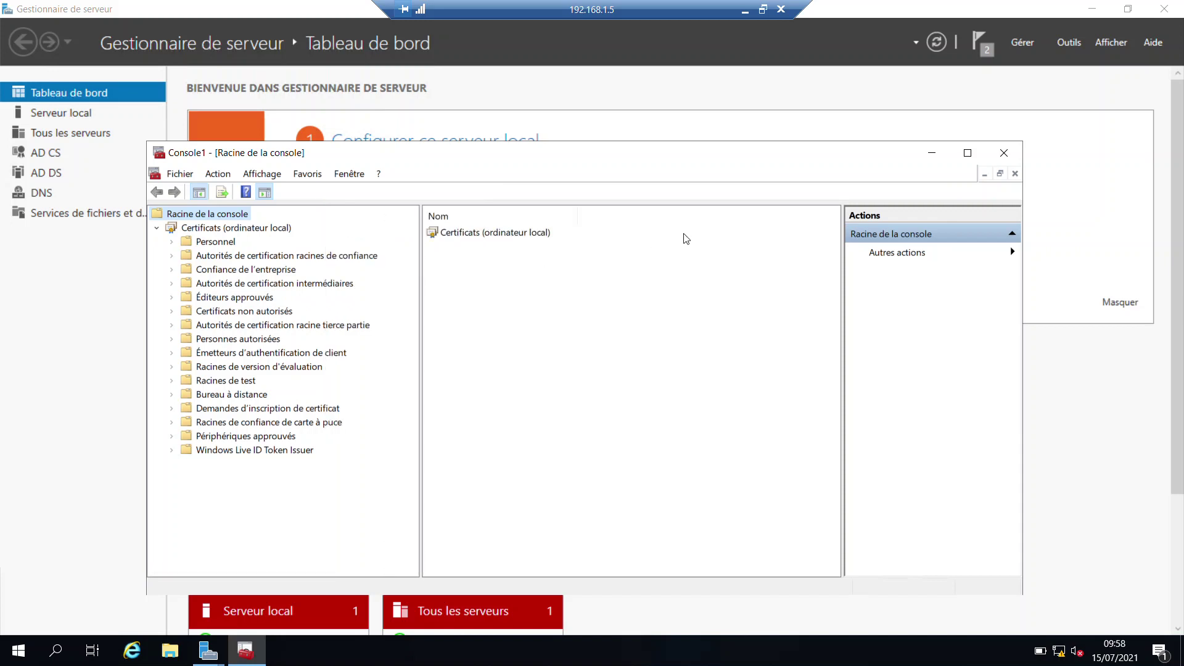
left_click(967, 154)
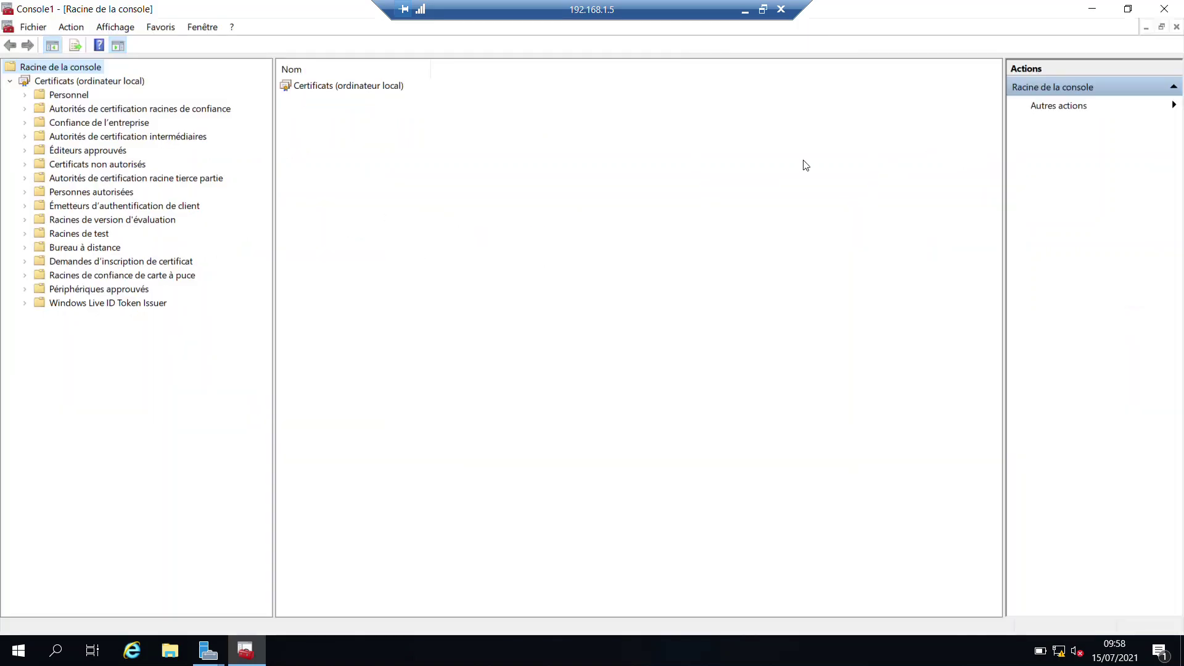
left_click(108, 113)
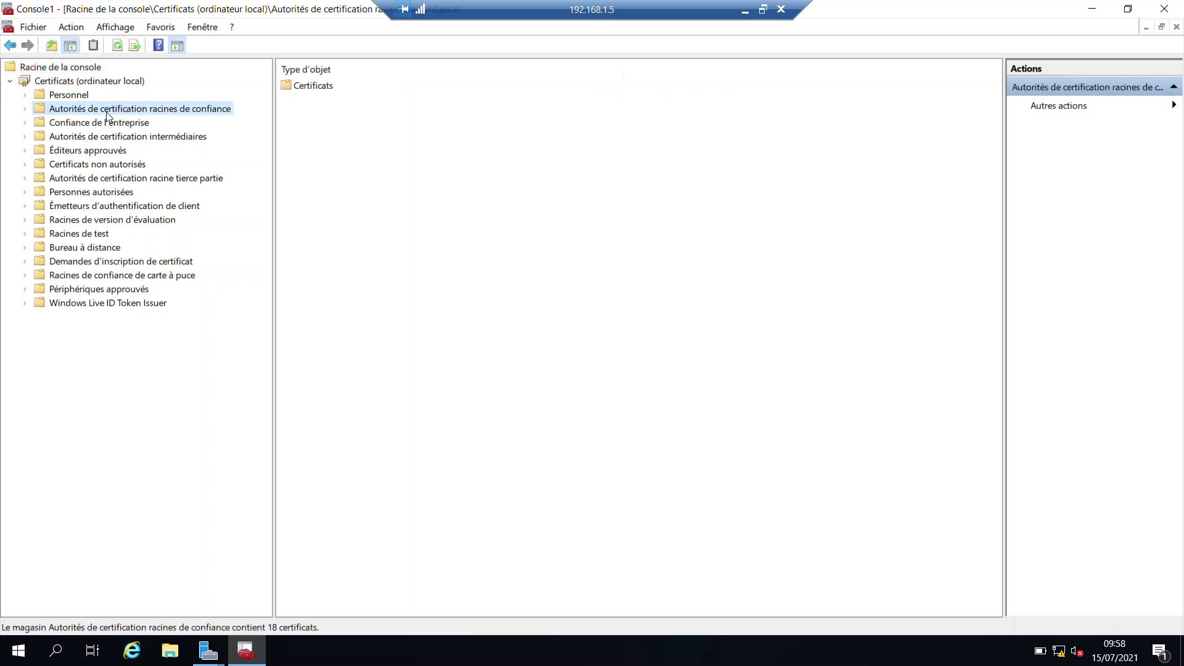
left_click(25, 110)
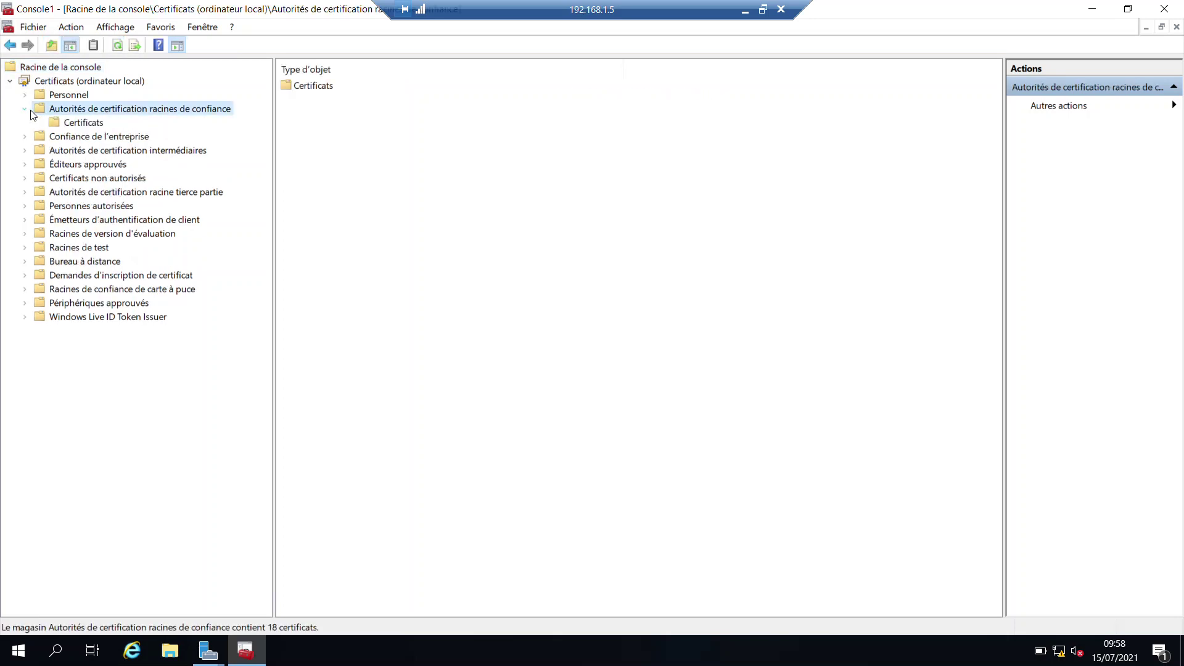
left_click(73, 123)
left_click(363, 176)
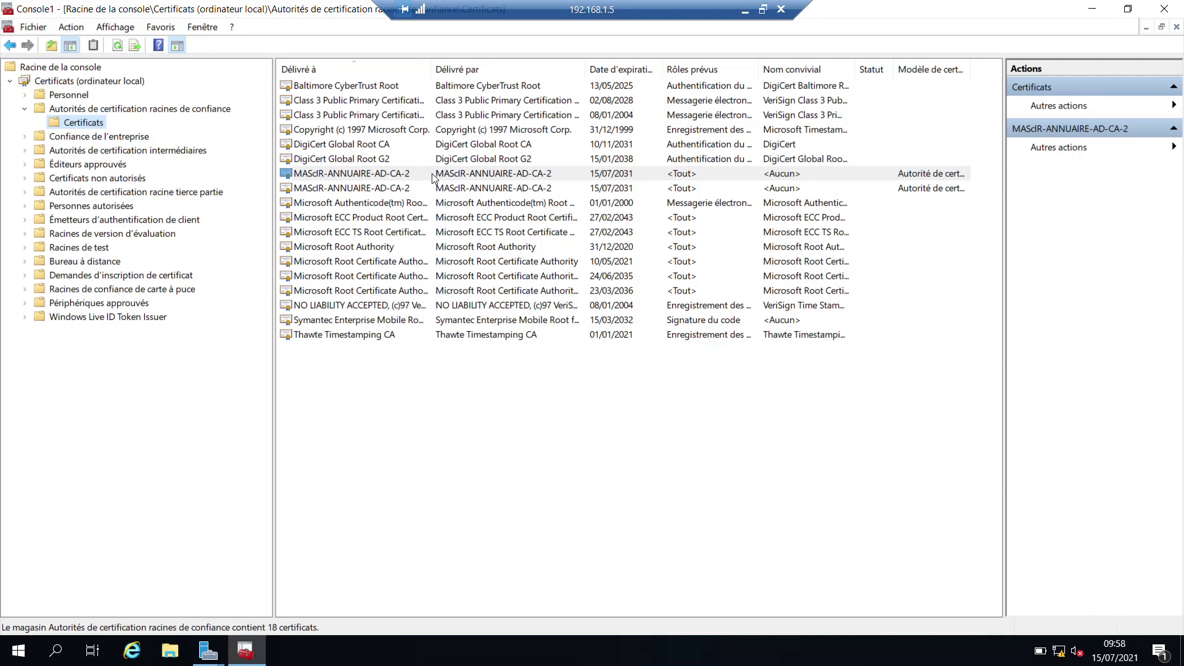
Return to the Active Directory certificate services configuration wizard and close it on its results page.
left_click(221, 648)
left_click(275, 587)
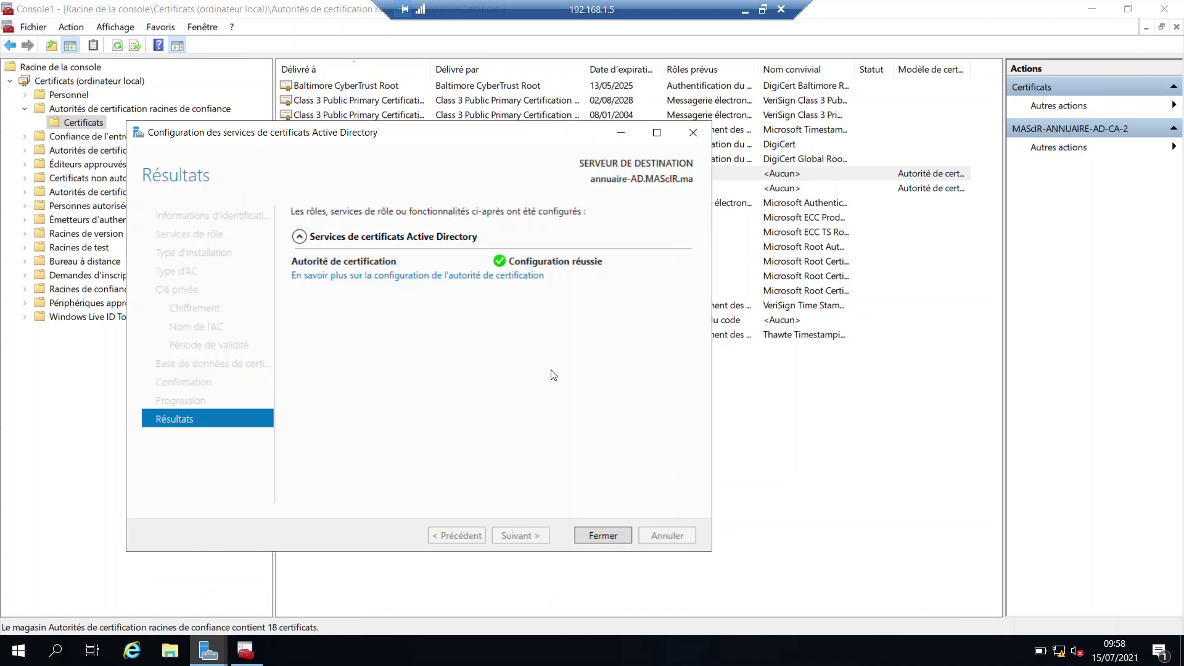
left_click(592, 530)
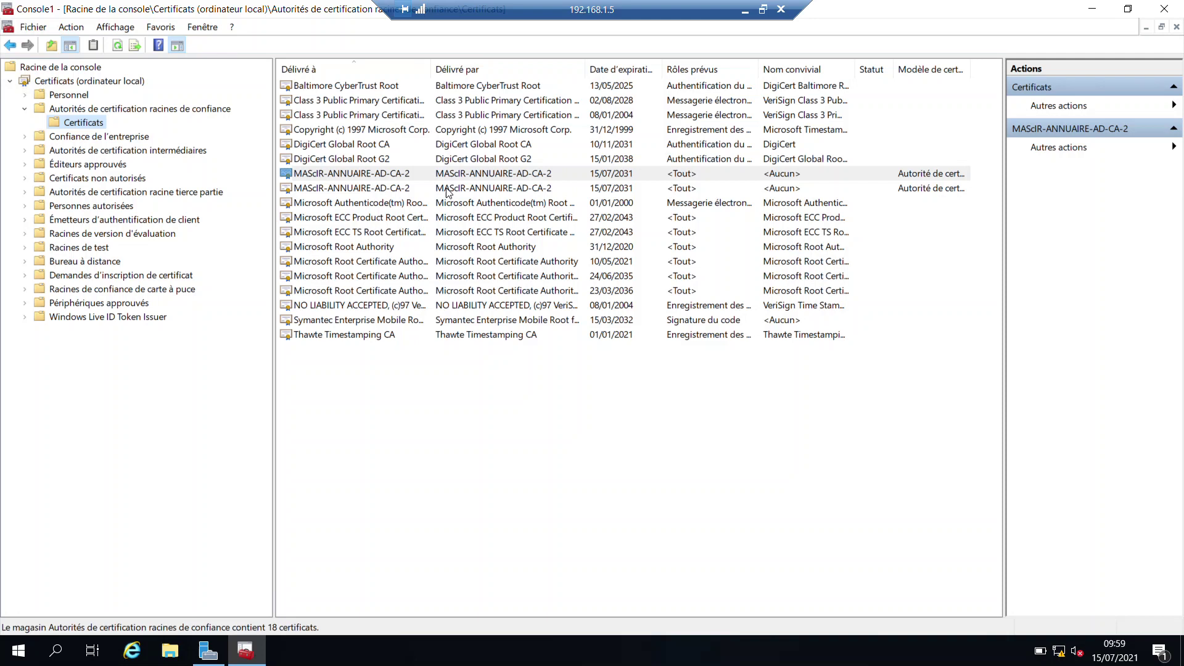
Display the certificates in the local computer's Personnel store.
left_click(69, 95)
double_click(313, 81)
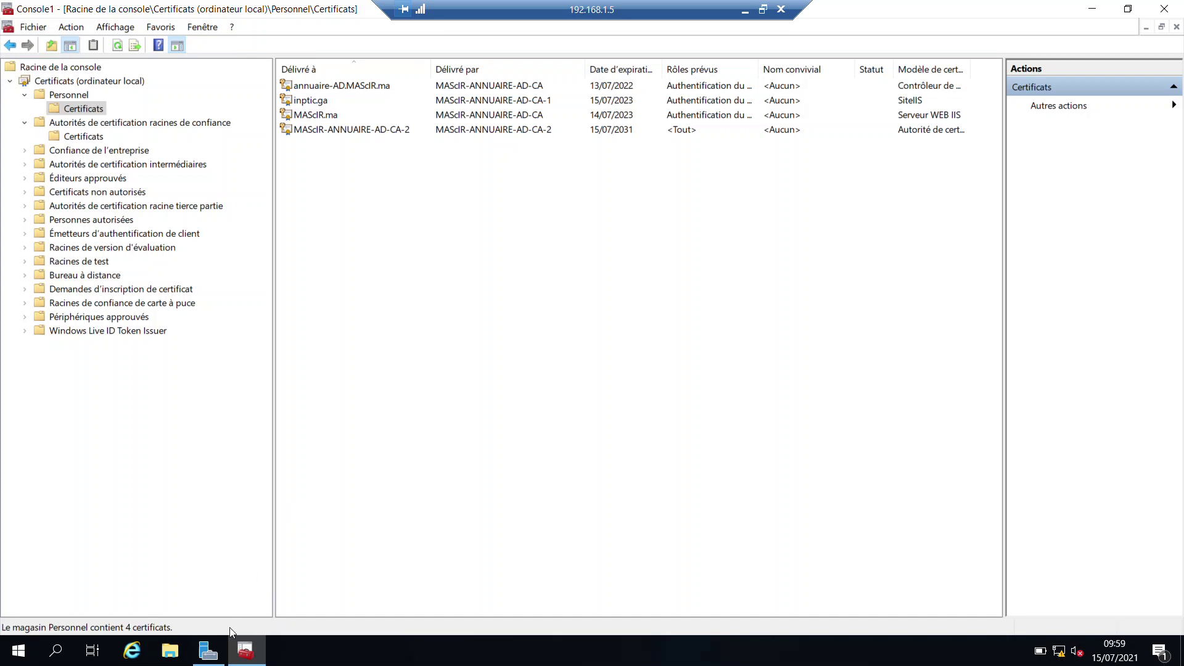
Switch to Gestionnaire de serveur and open the Autorité de certification console for the ANNUAIRE-AD server from the AD CS role.
left_click(208, 651)
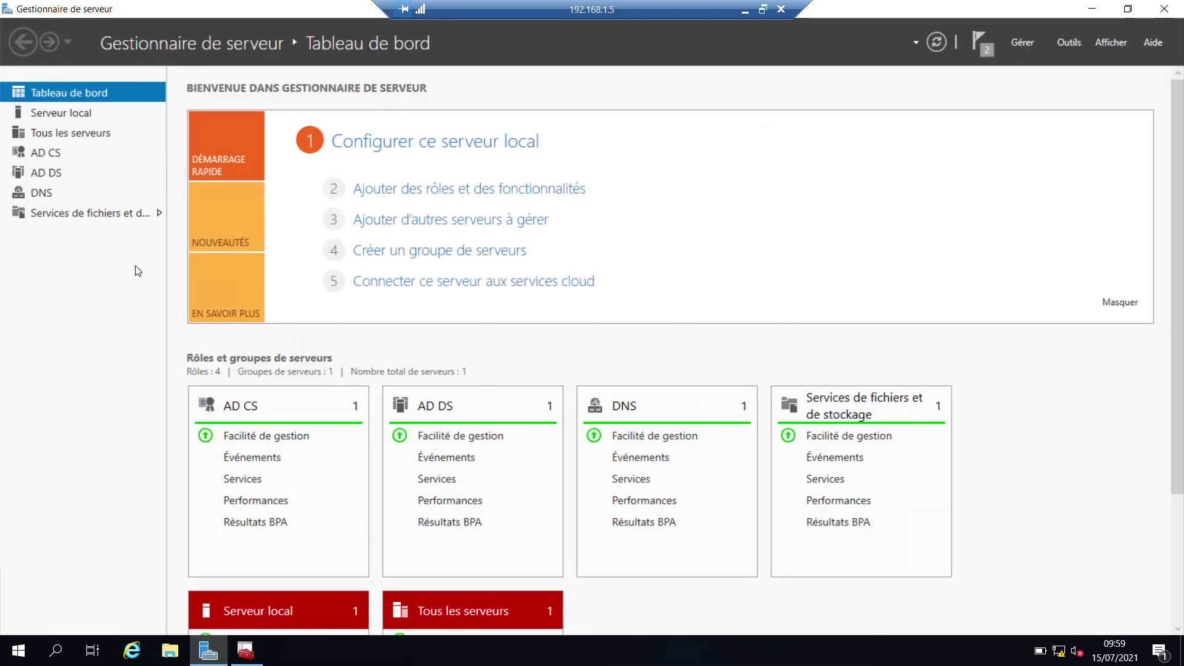
left_click(64, 156)
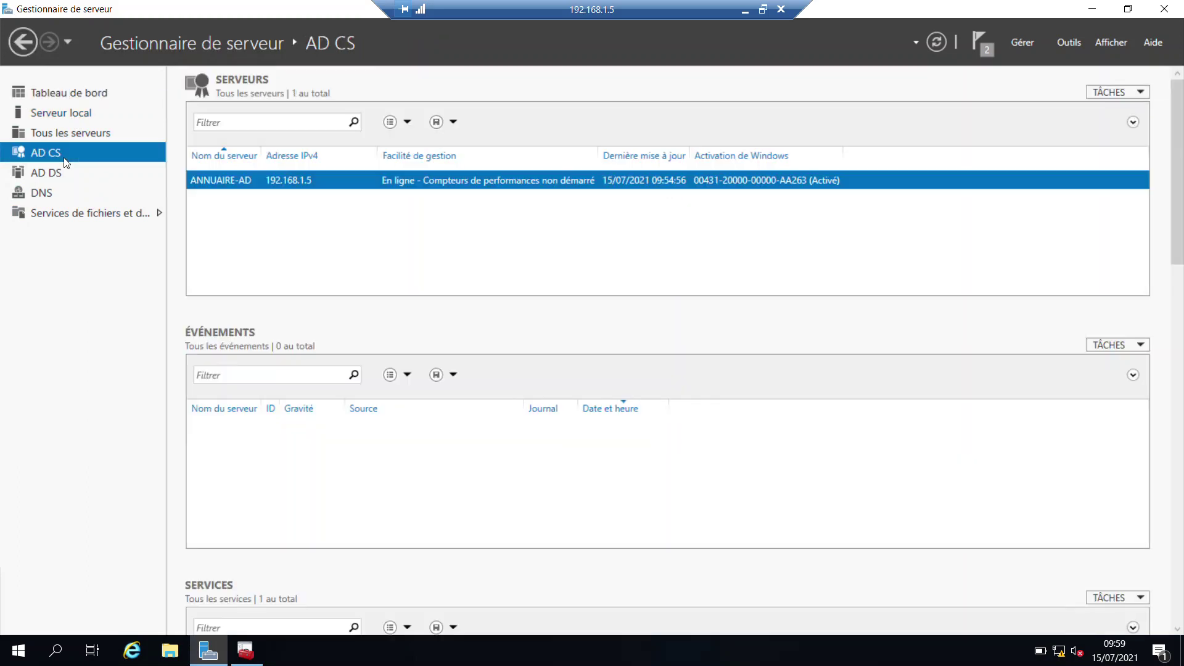
right_click(357, 179)
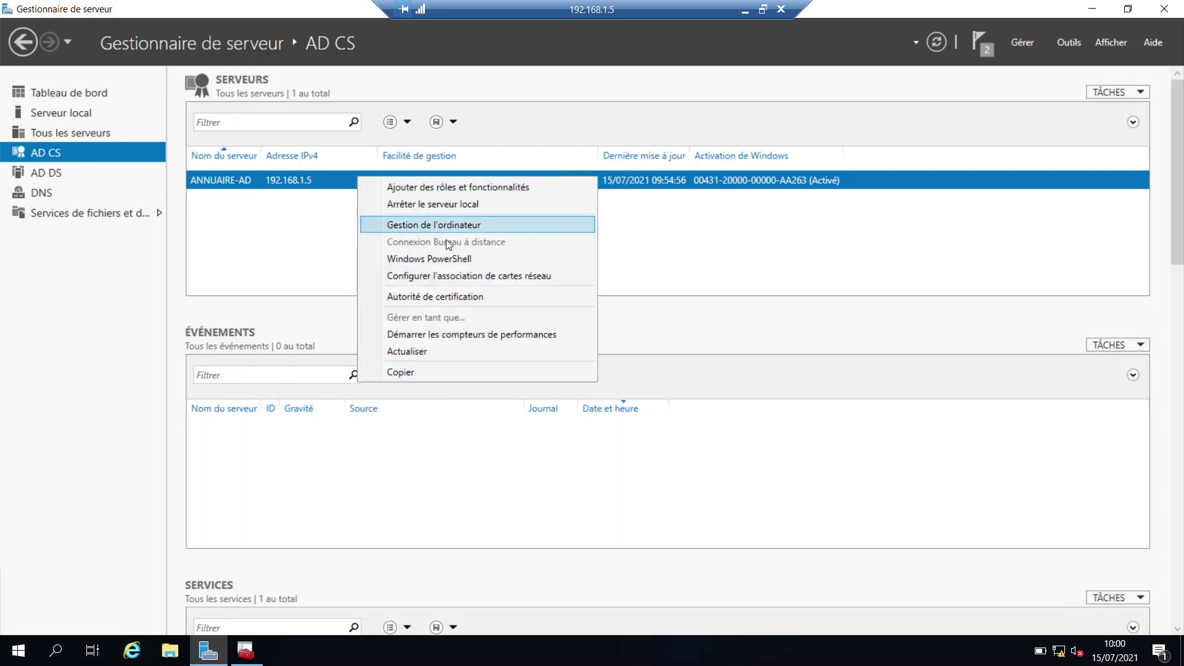
left_click(455, 297)
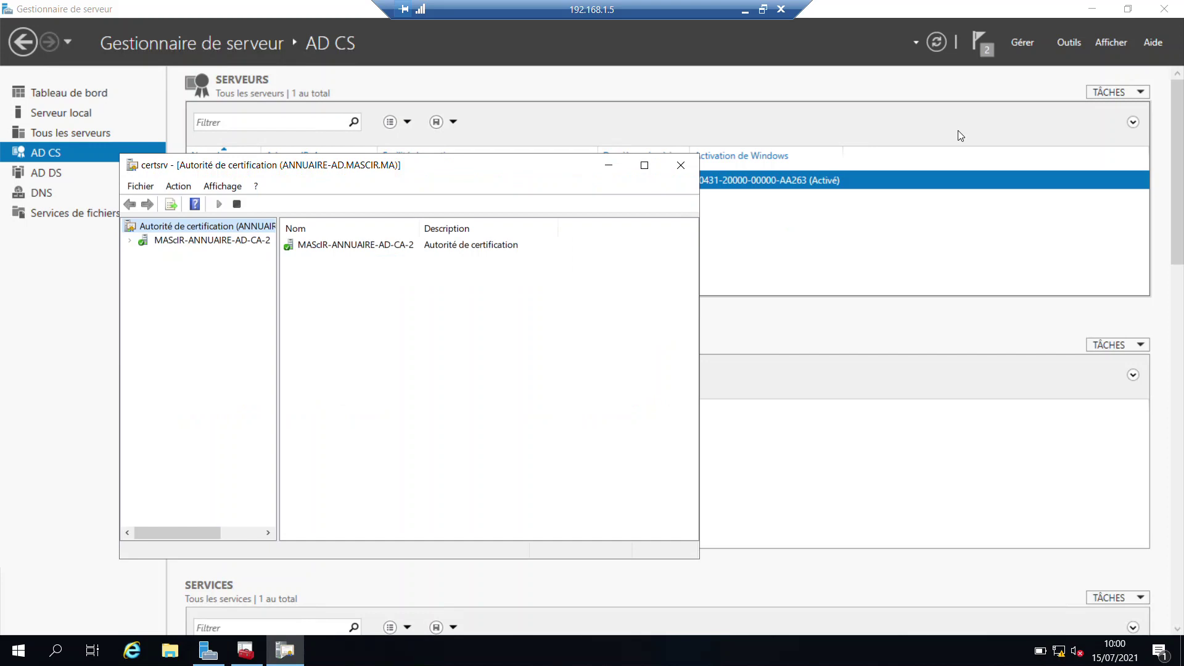
Return to the Autorité de certification console and open the Modèles de certificats folder of MAScIR-ANNUAIRE-AD-CA-2.
left_click(1071, 43)
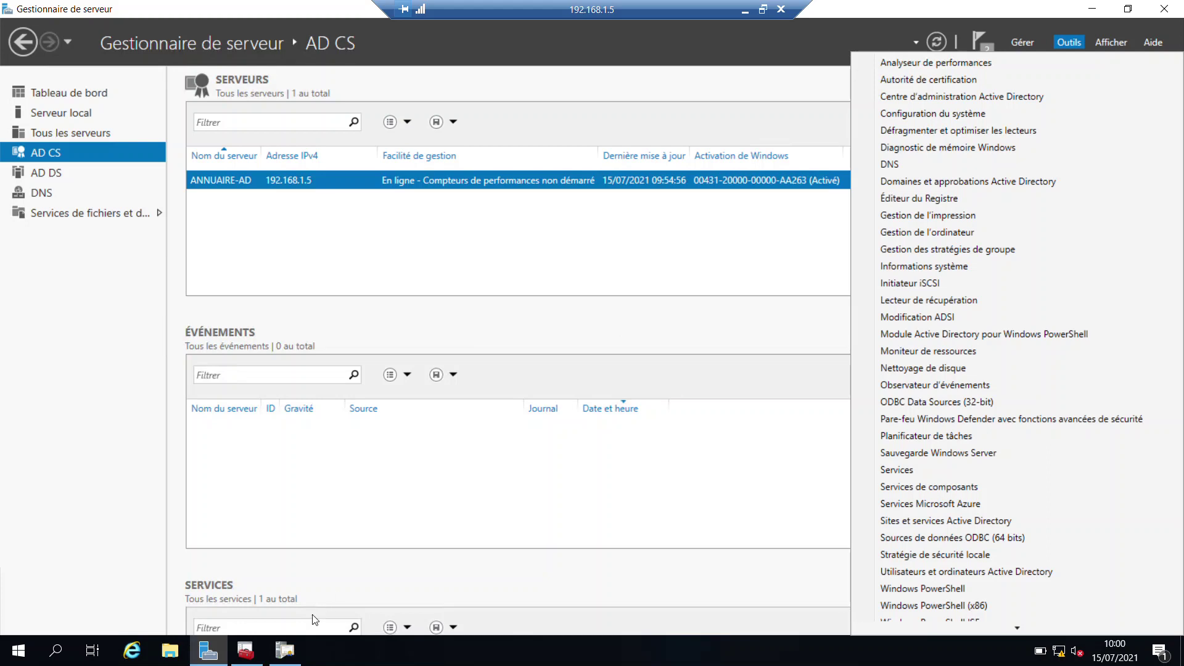
left_click(295, 646)
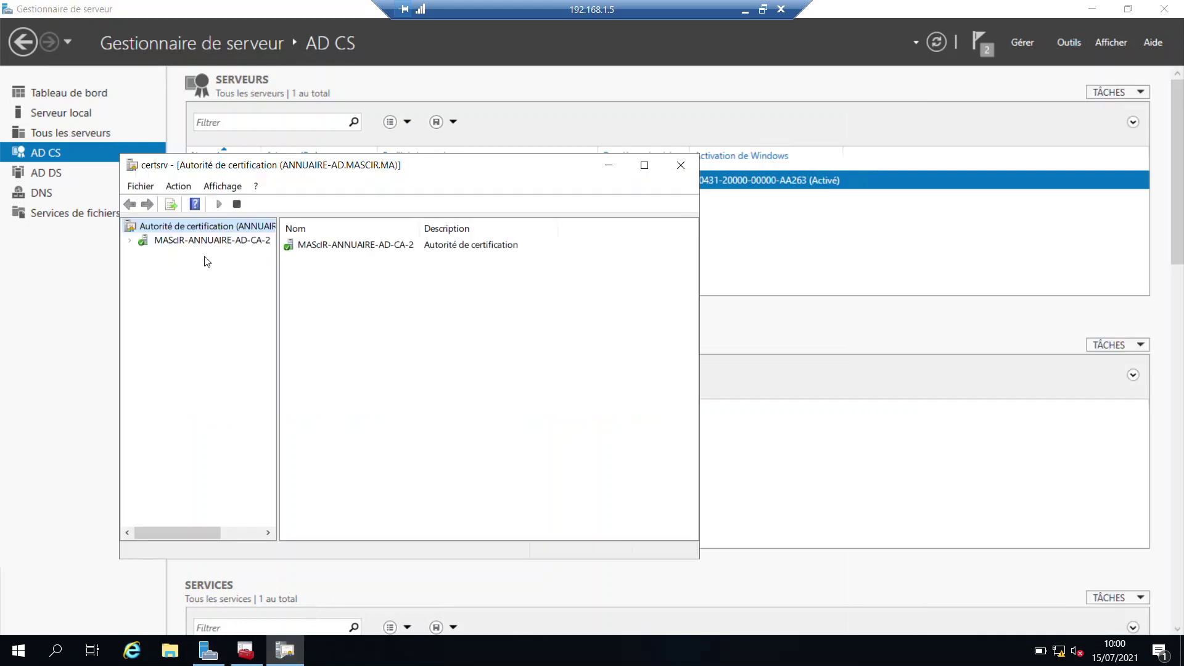
left_click(130, 242)
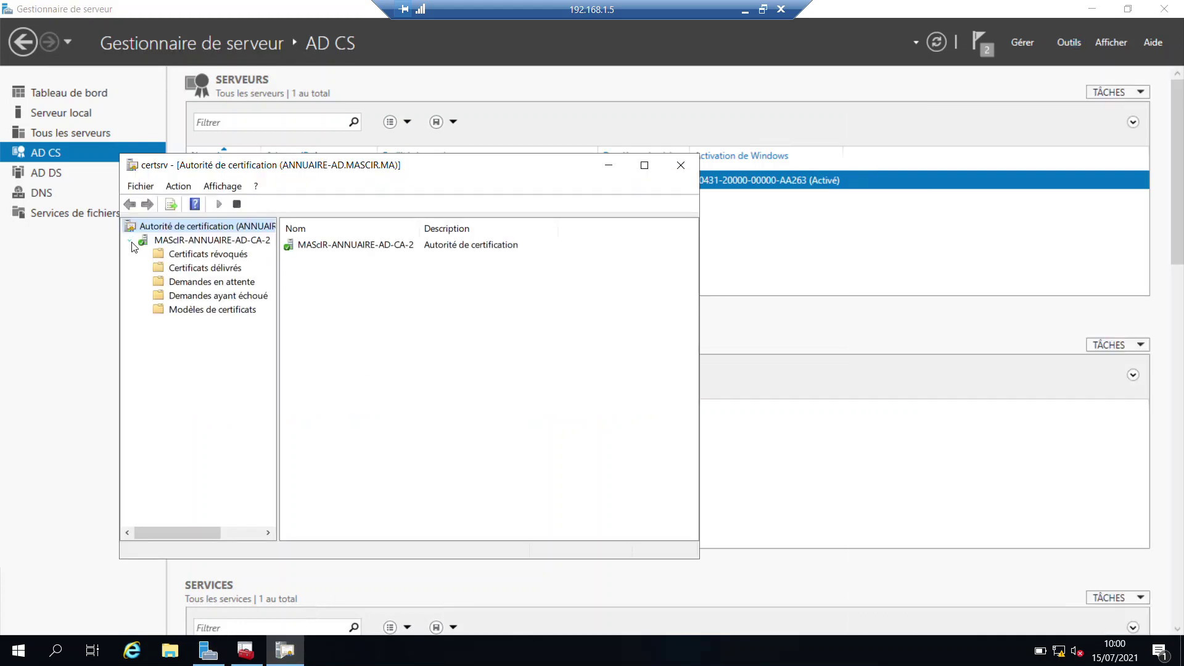
left_click(212, 311)
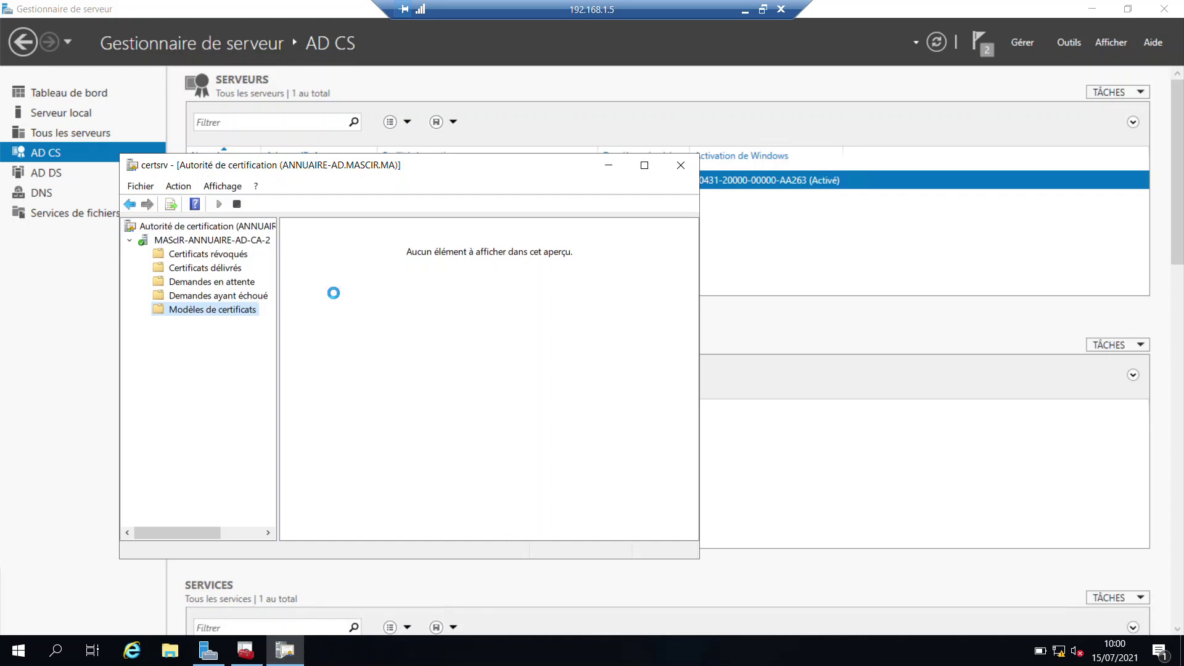
Open the certificate template management console from the Modèles de certificats folder and maximize it.
left_click(644, 165)
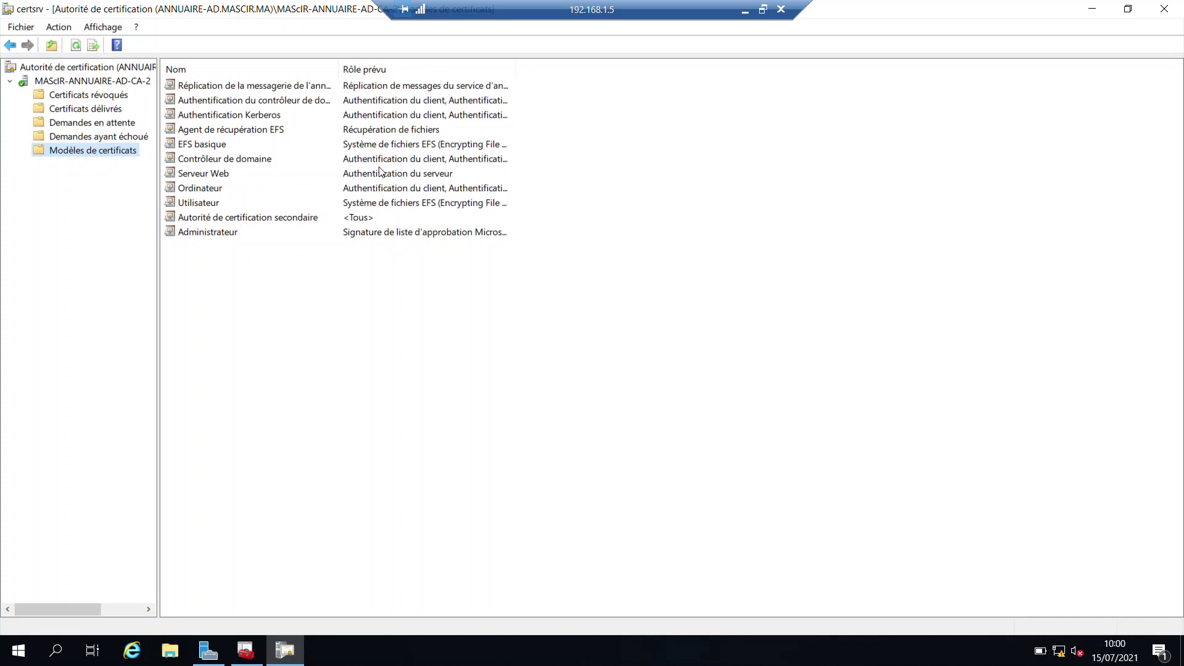
right_click(118, 156)
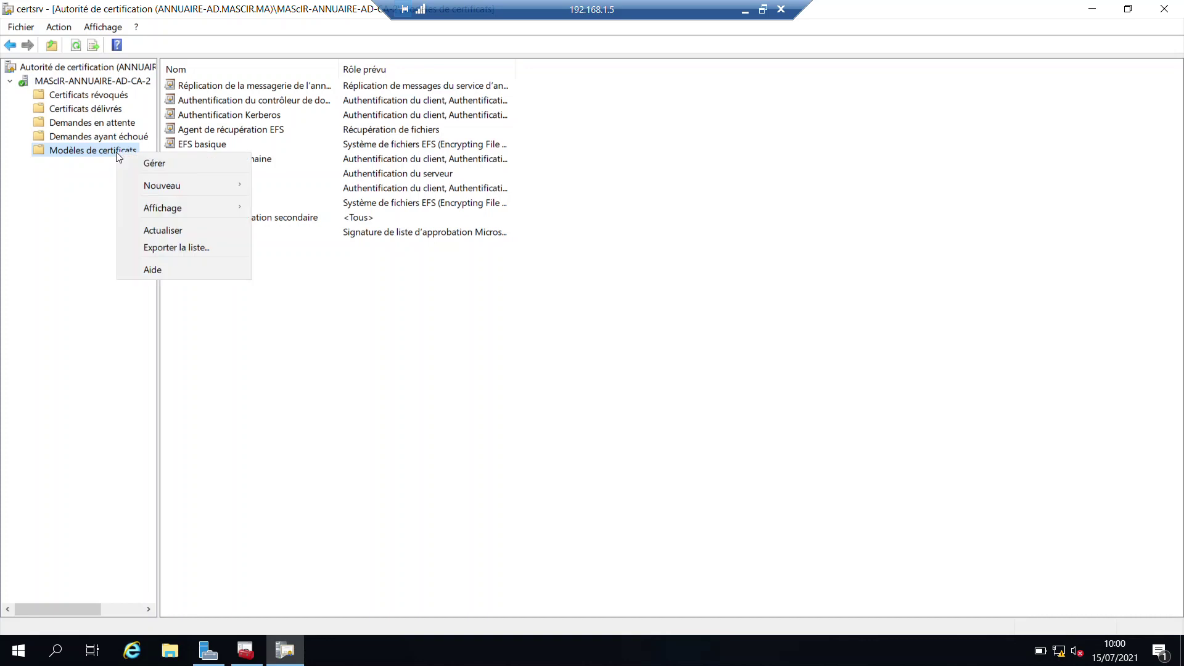
left_click(169, 164)
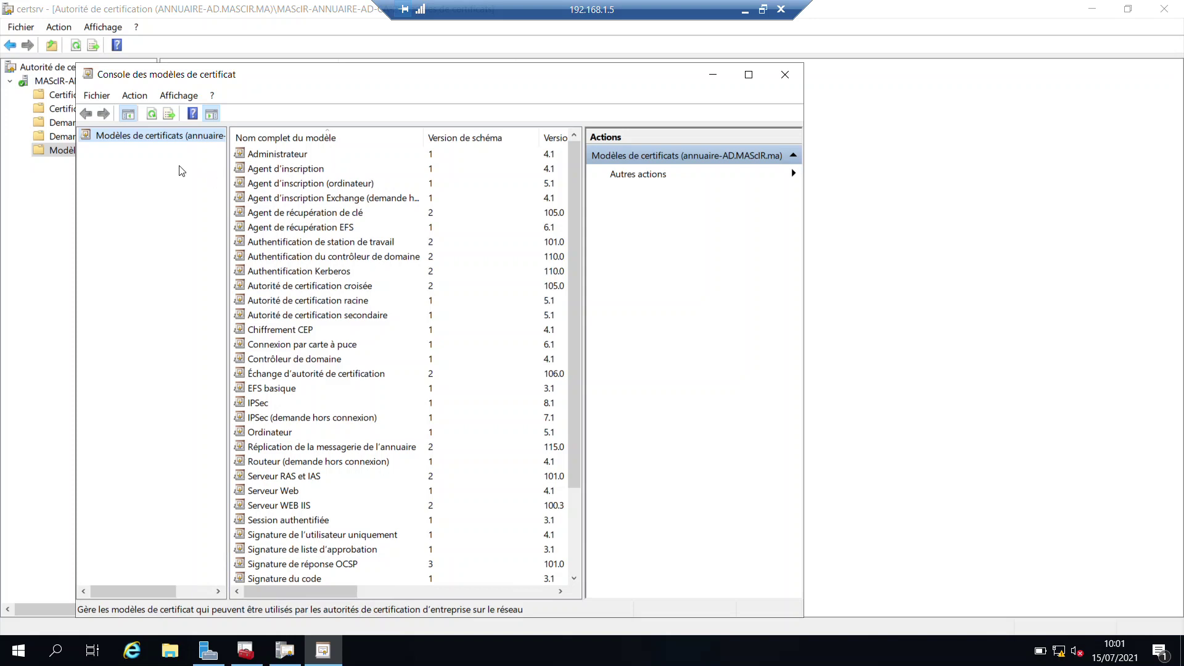
left_click(746, 77)
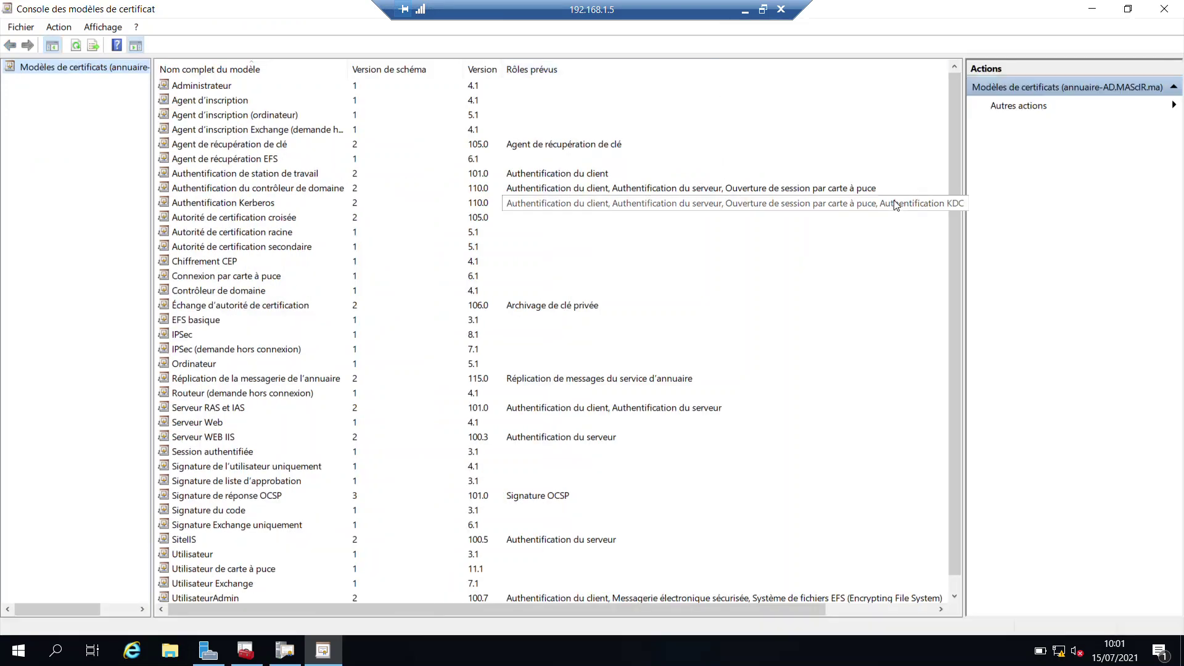
Duplicate the Serveur Web certificate template to start a new template.
scroll(955, 242, "down", 1)
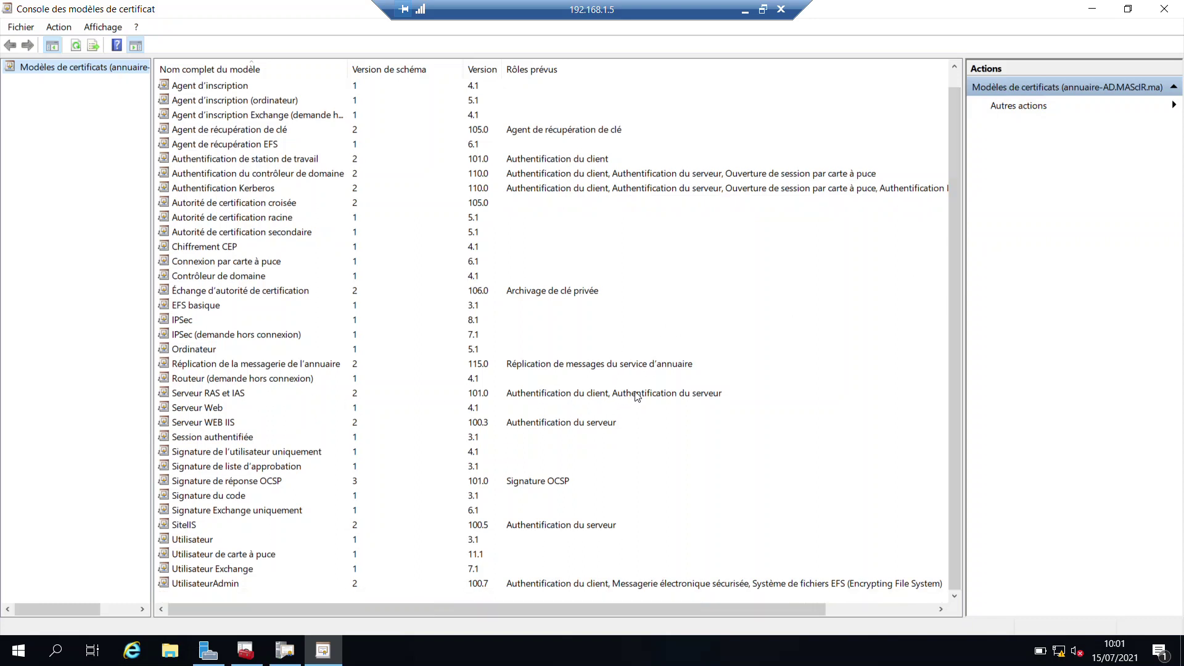
left_click(661, 393)
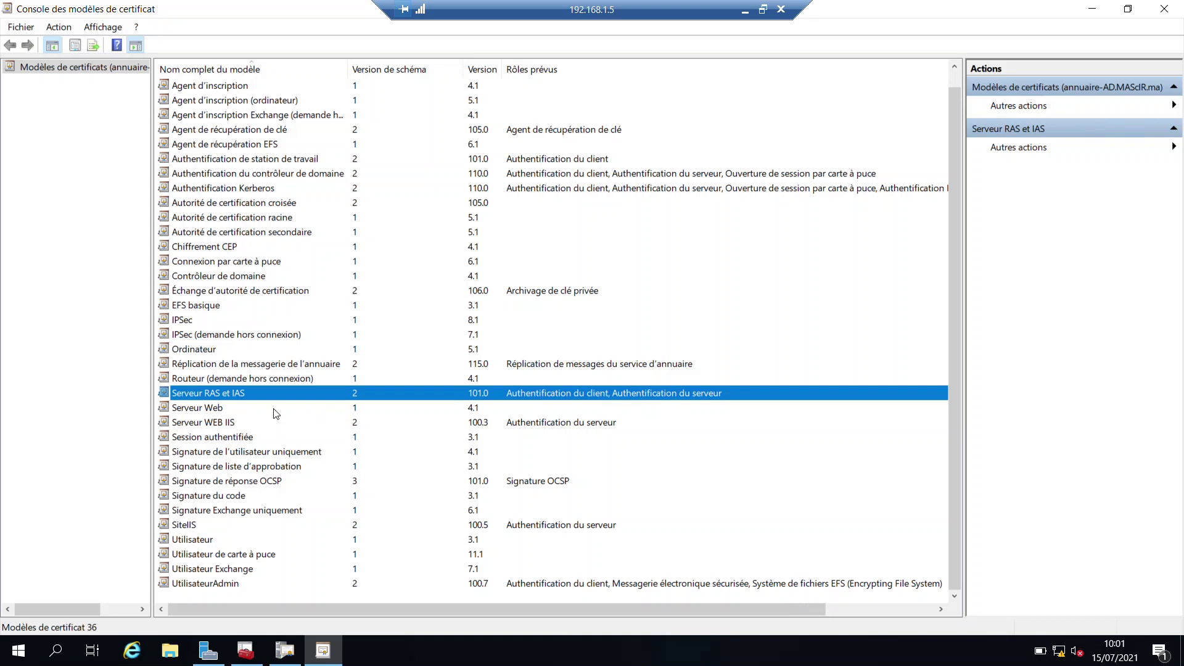
left_click(232, 412)
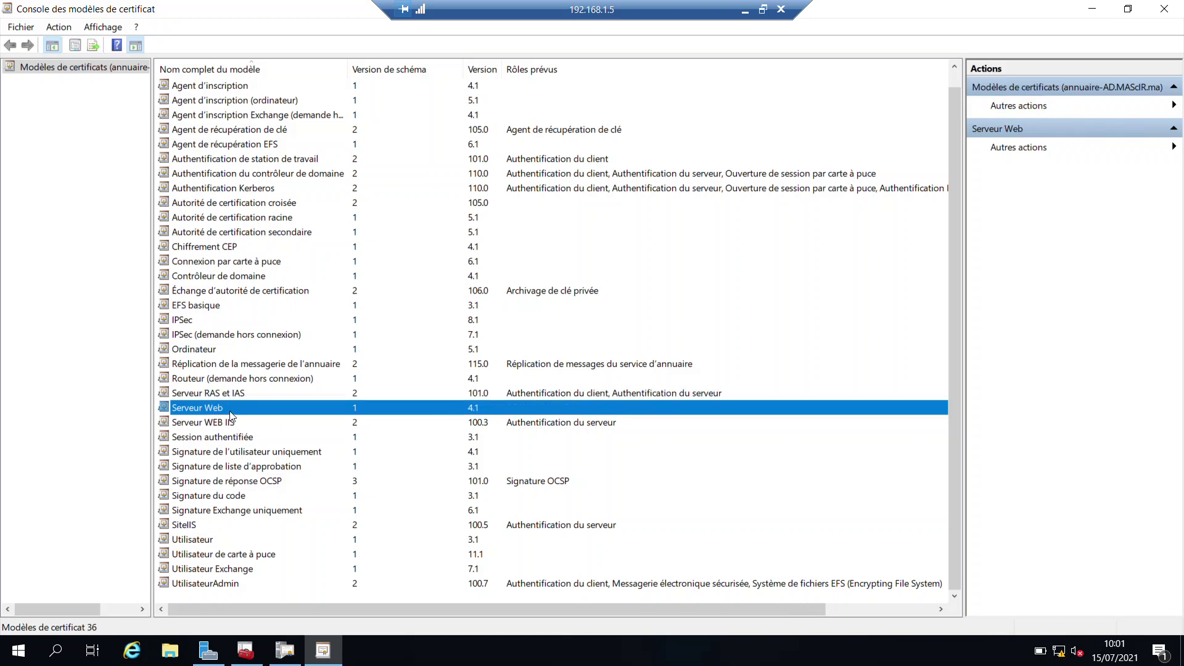
right_click(231, 415)
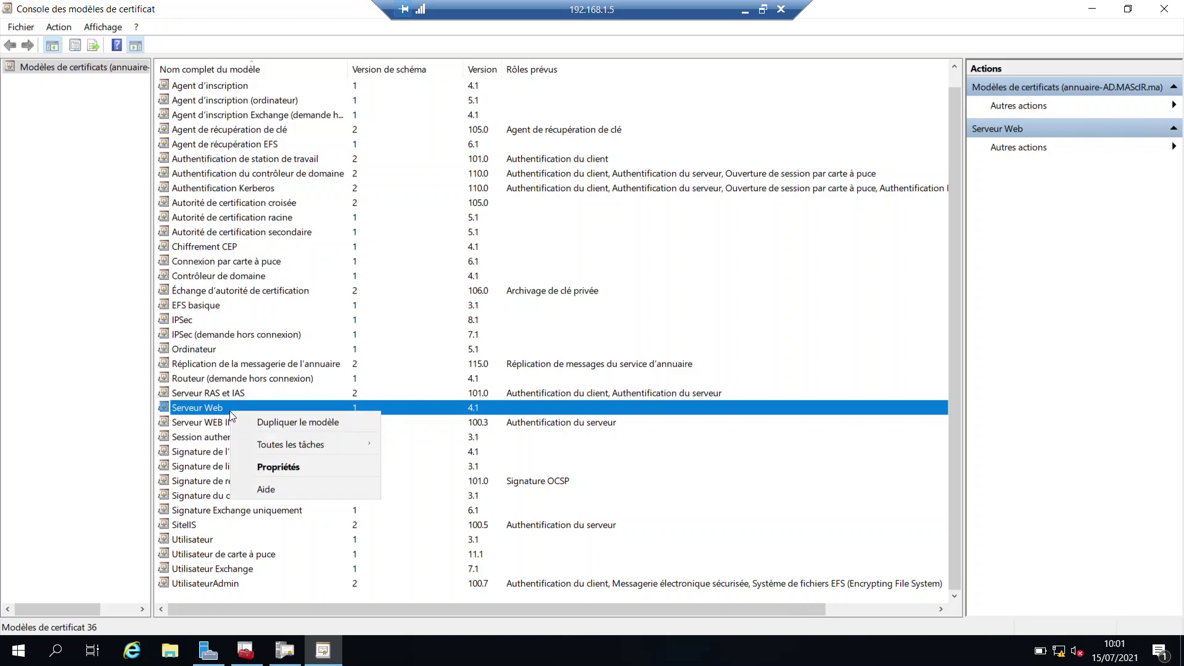
left_click(286, 424)
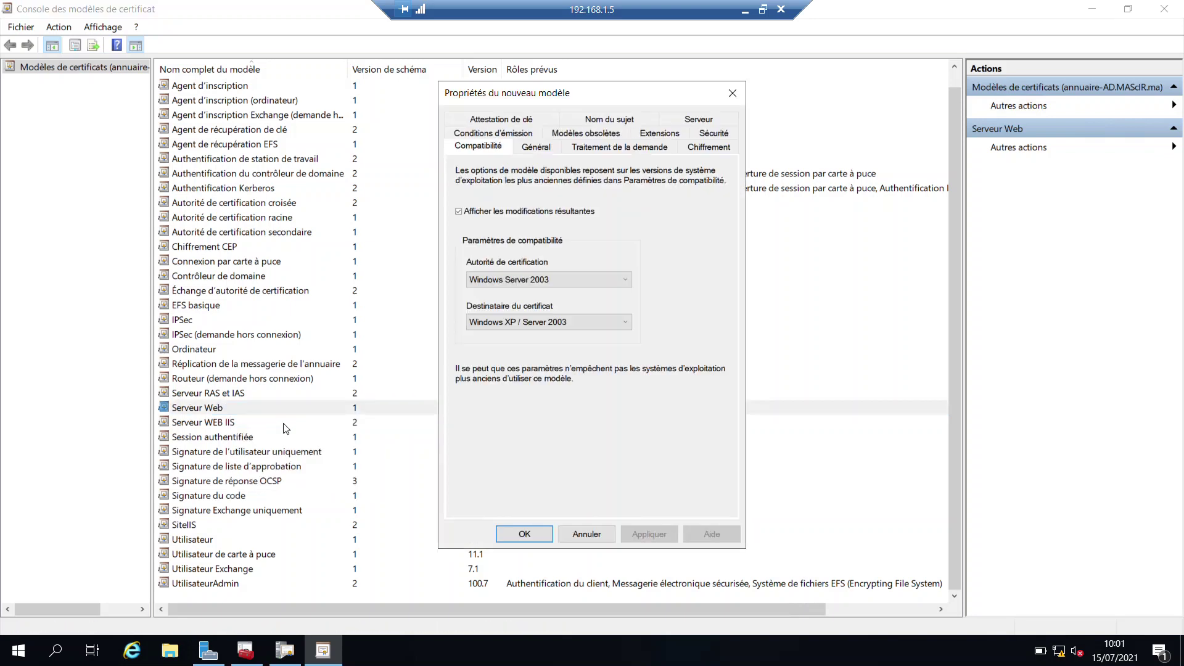
Set the duplicated template's Nom du modèle to IIS_Formation and check its security settings.
left_click(532, 149)
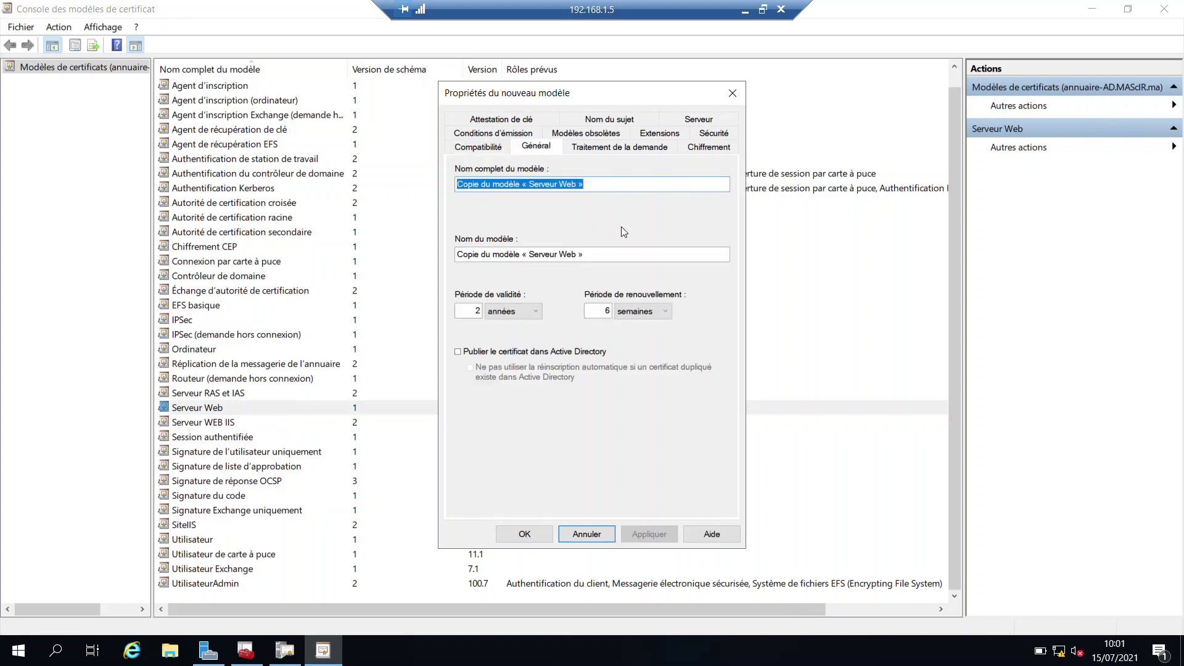
left_click_drag(593, 253, 458, 260)
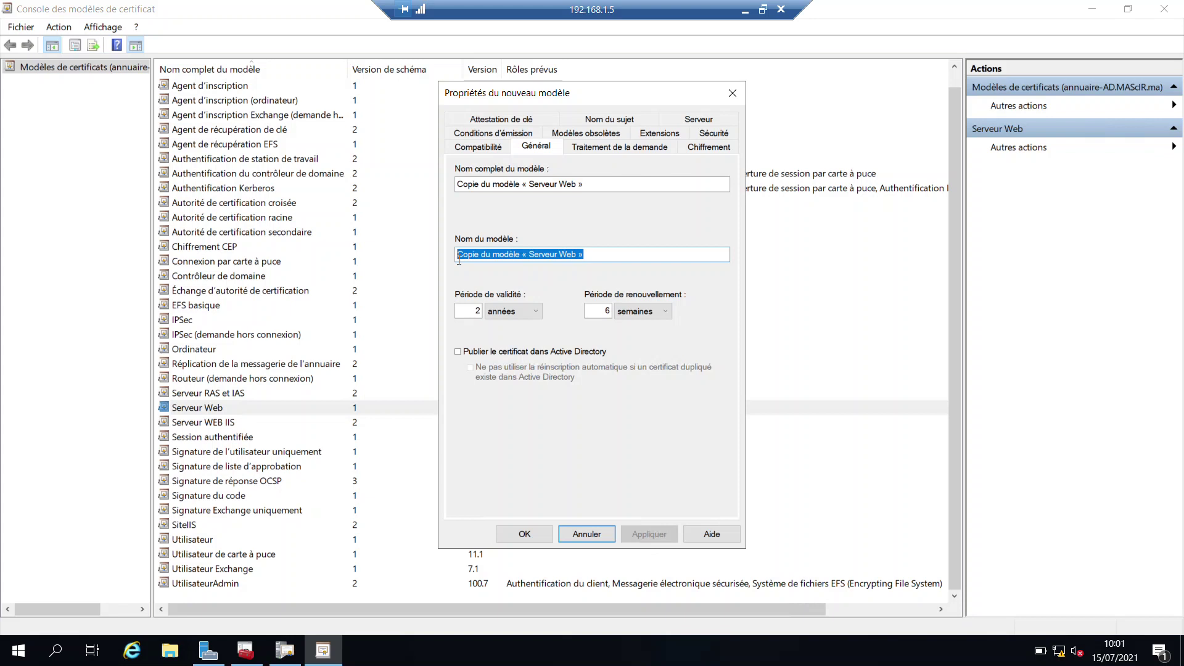
type("IIS")
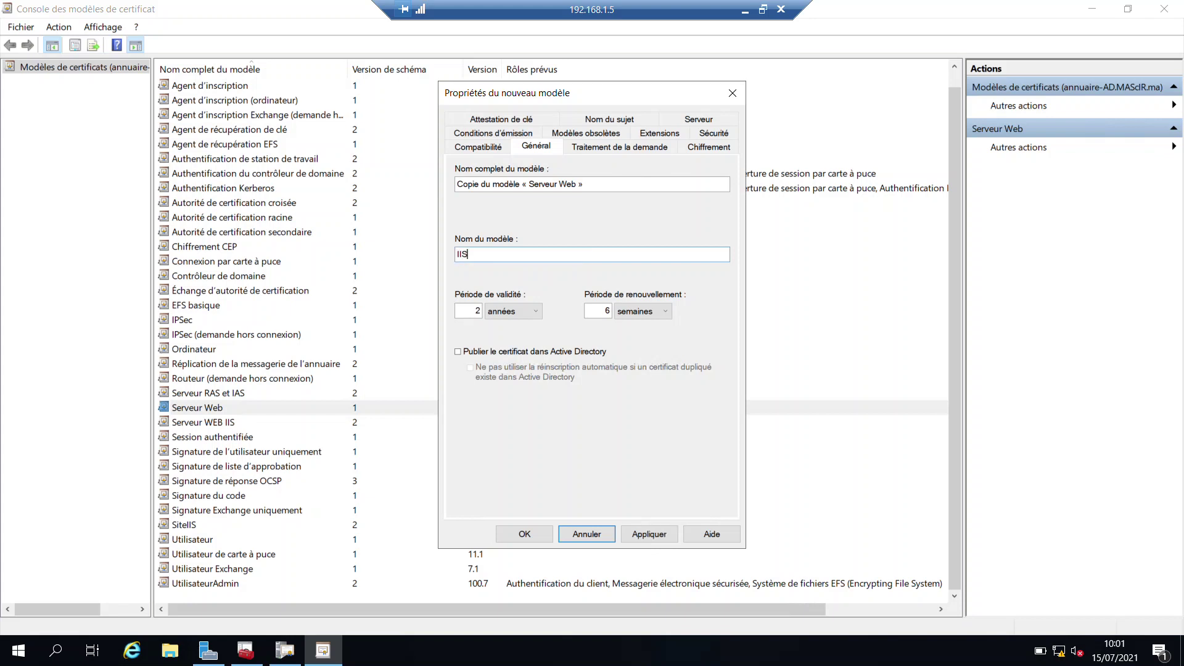
type("_Formation")
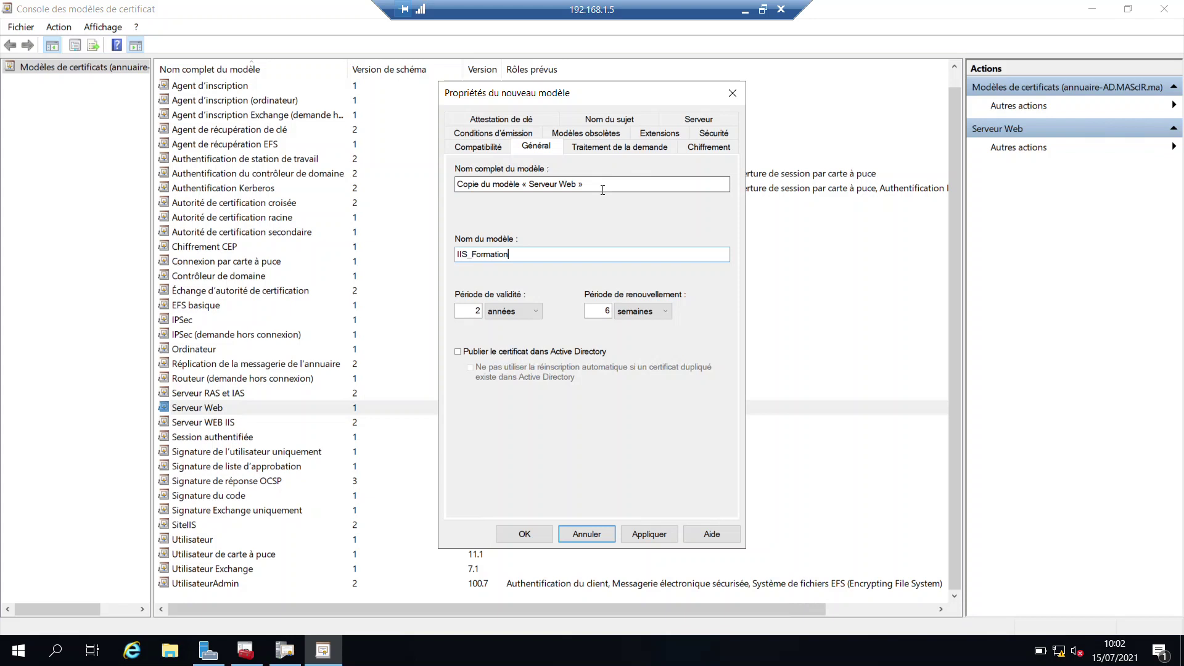
left_click(719, 133)
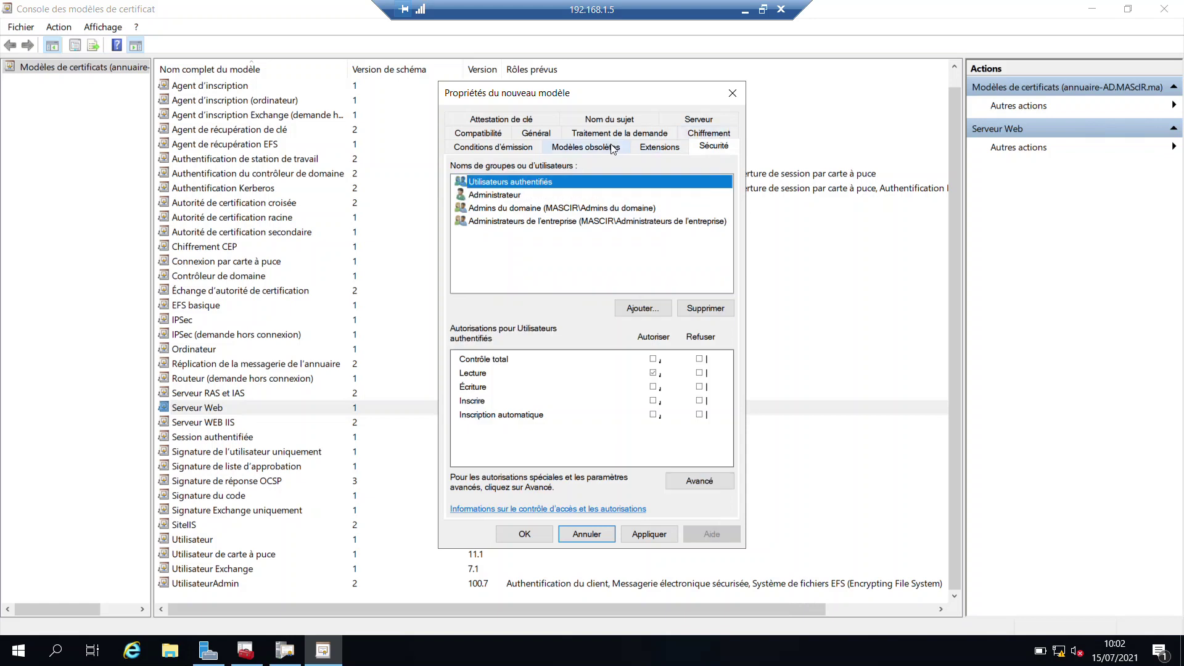
Set the new template's Nom complet du modèle to IIS_FORMATION and apply the change.
left_click(537, 132)
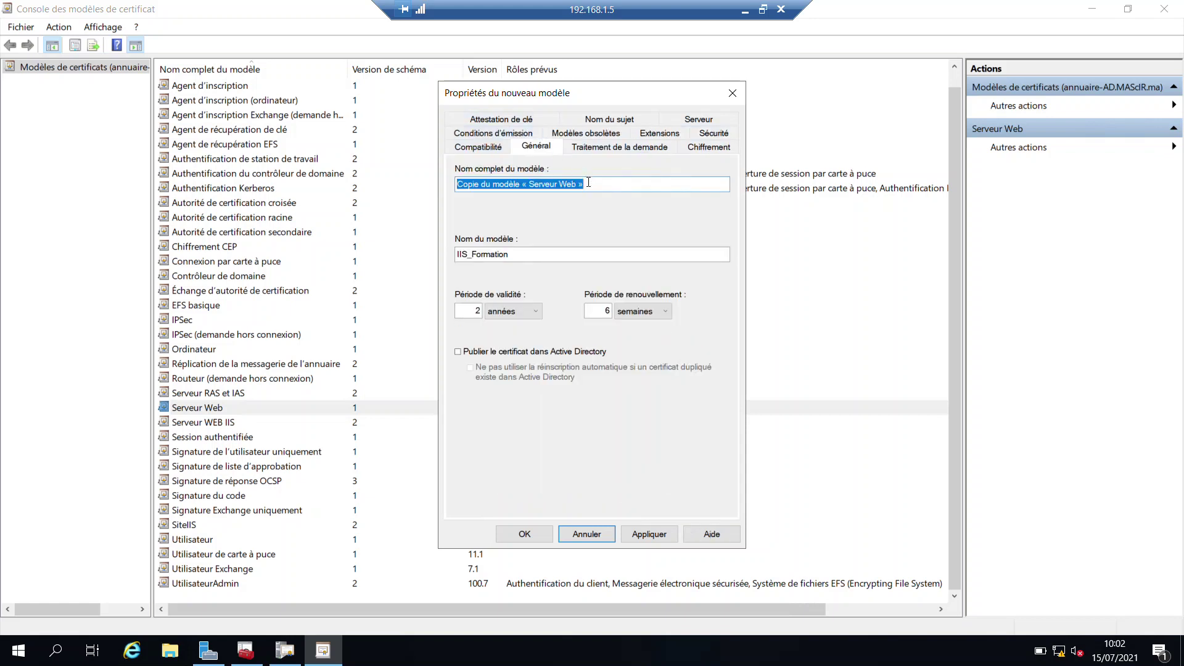
left_click_drag(589, 184, 452, 183)
type("I")
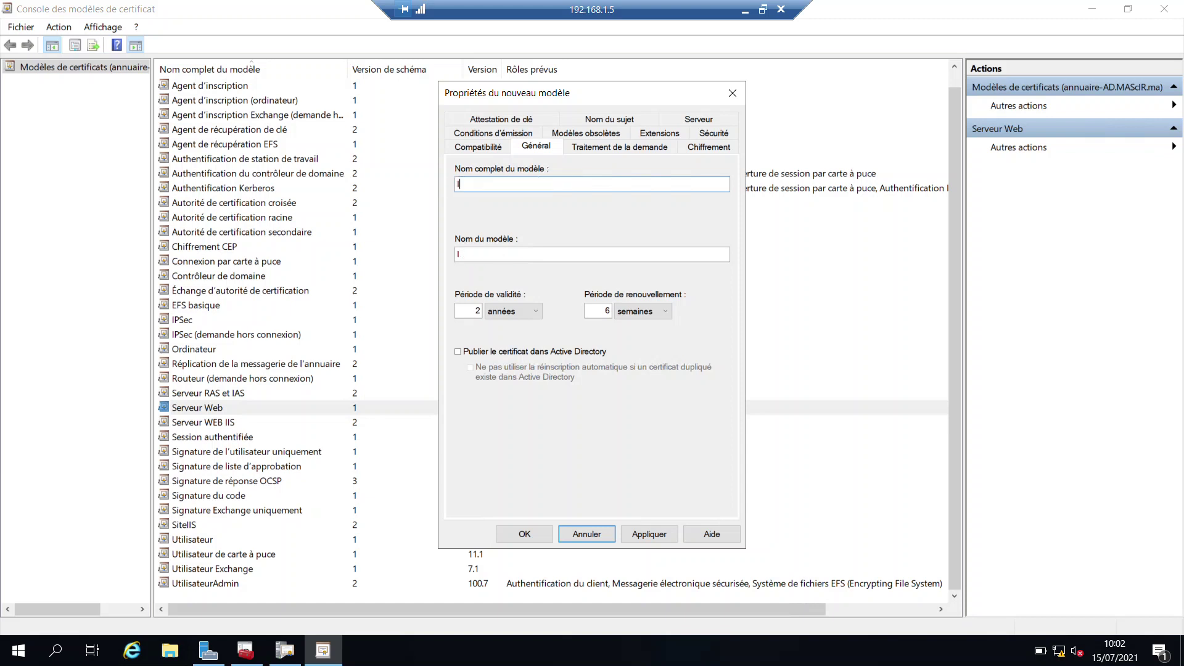
type("IS_F")
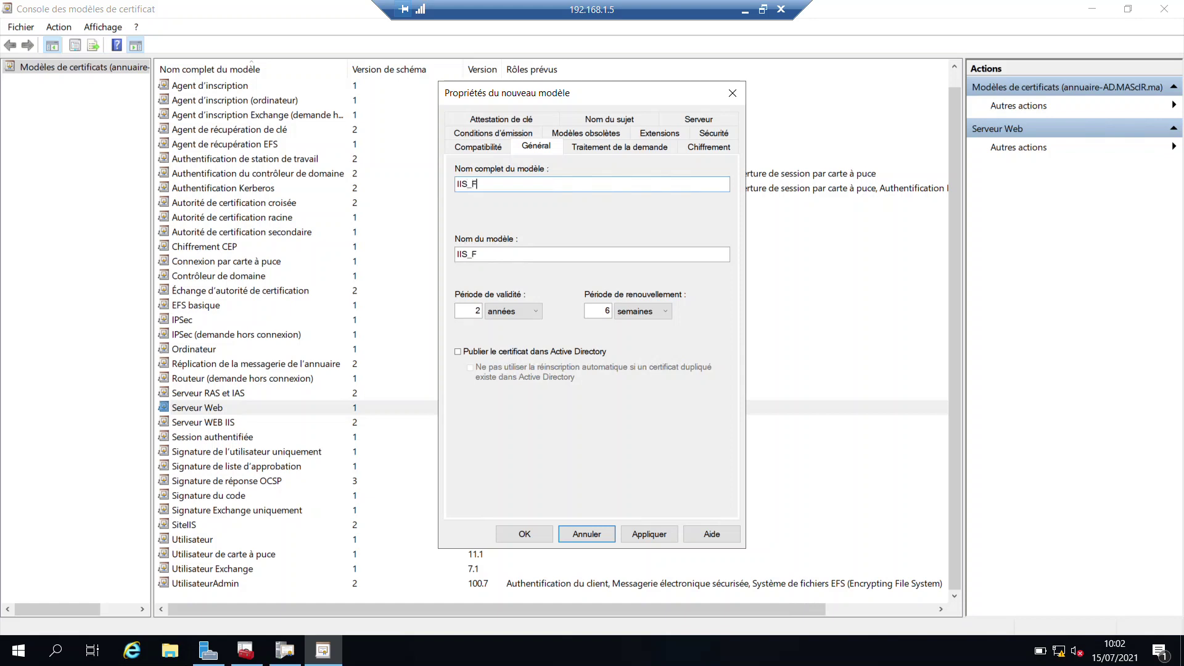
type("ORMATION")
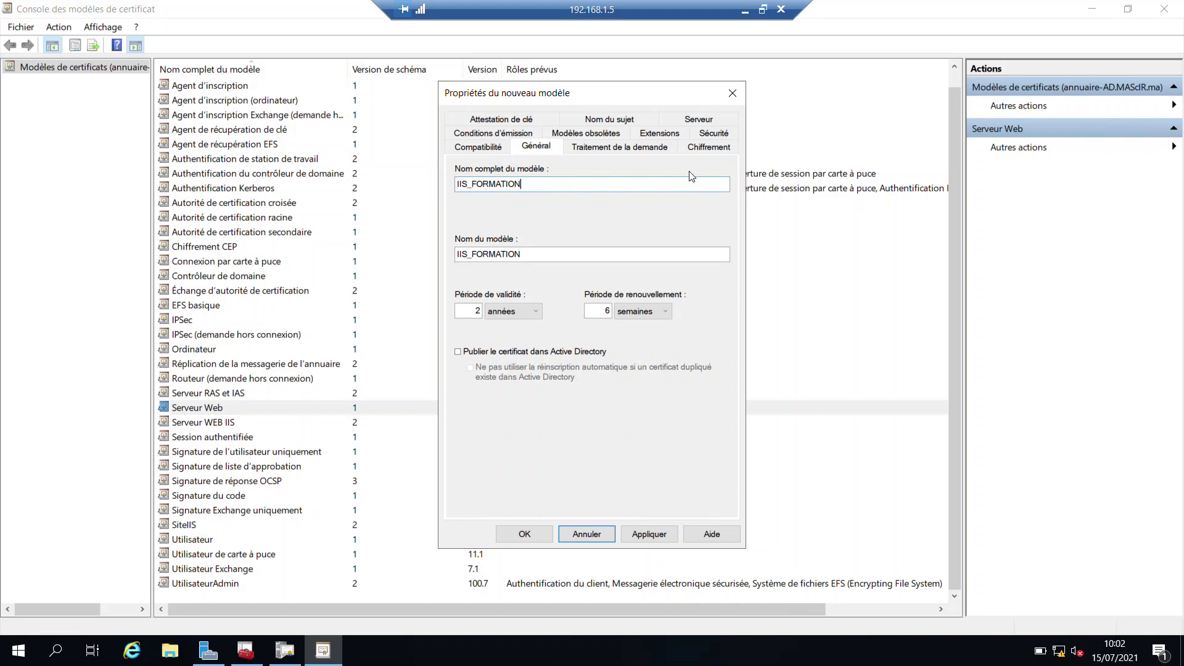
left_click(651, 534)
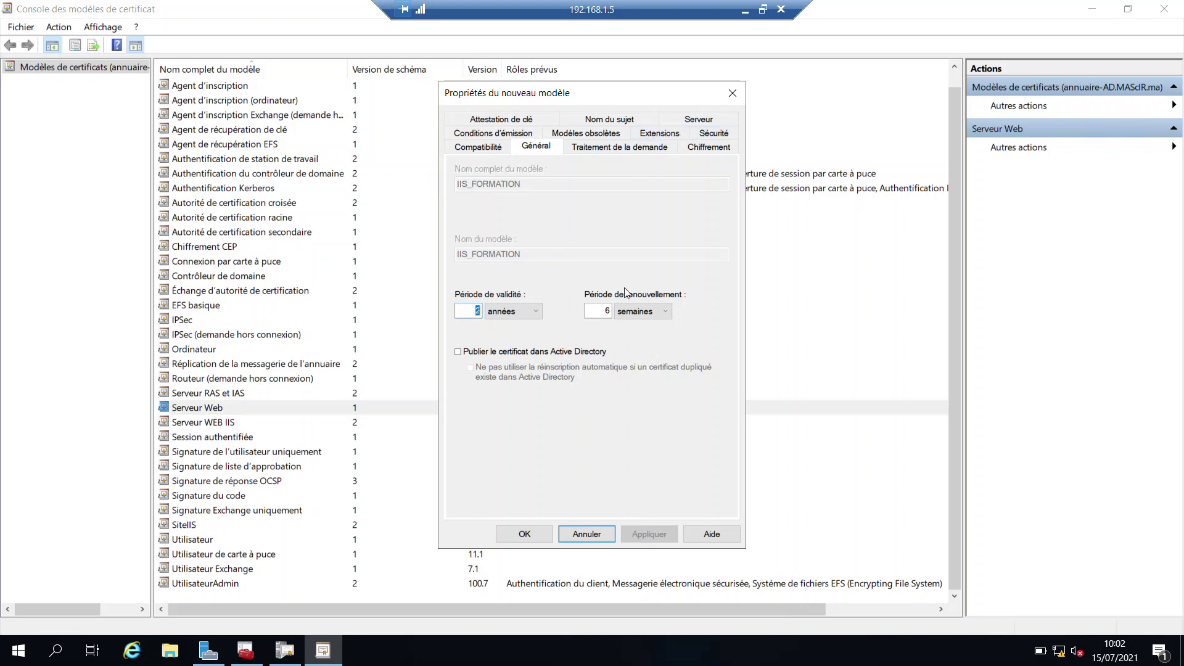
Allow Administrateur the Contrôle total permission on the IIS_FORMATION template and apply it.
left_click(703, 140)
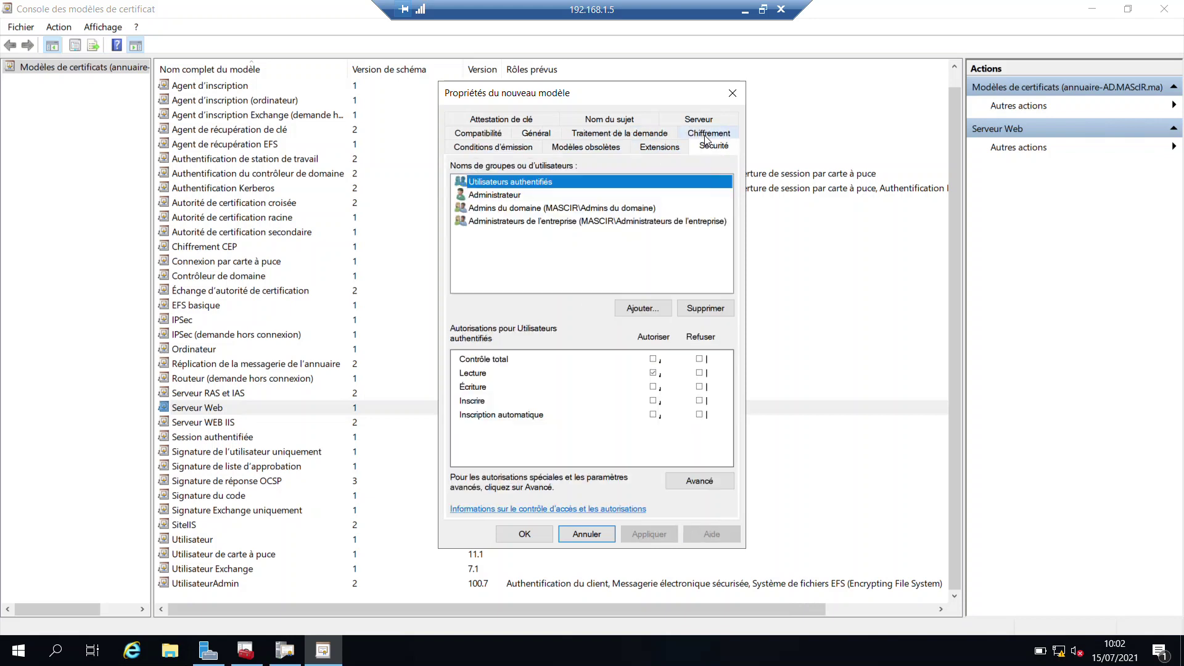
left_click(520, 196)
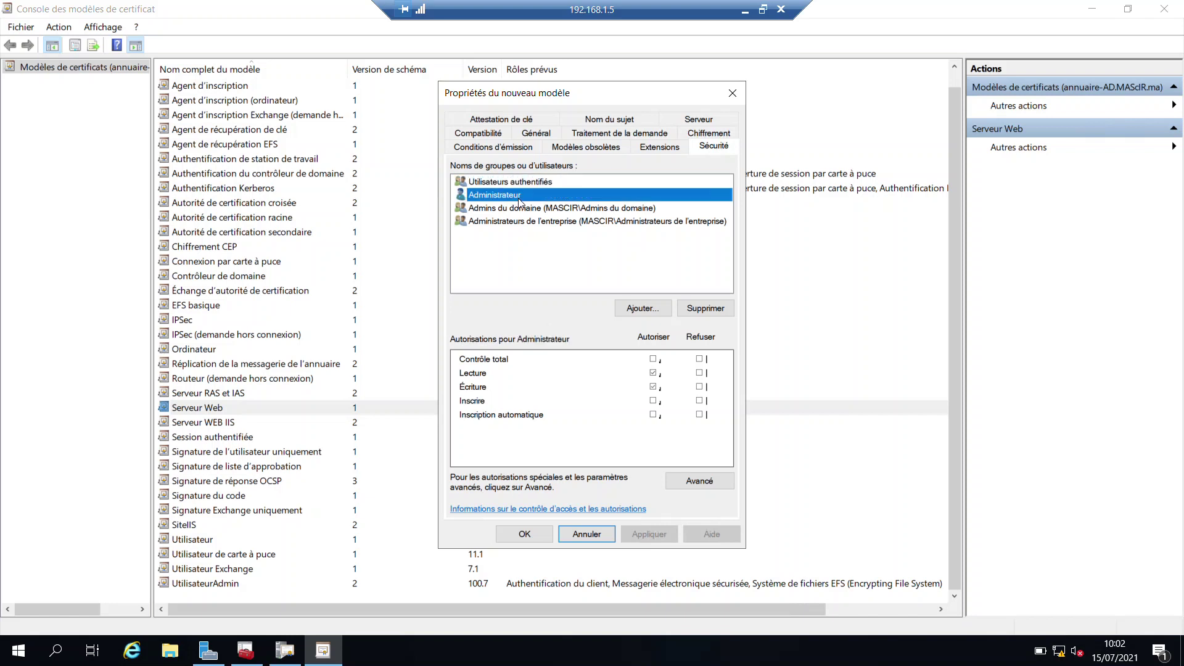
left_click(653, 359)
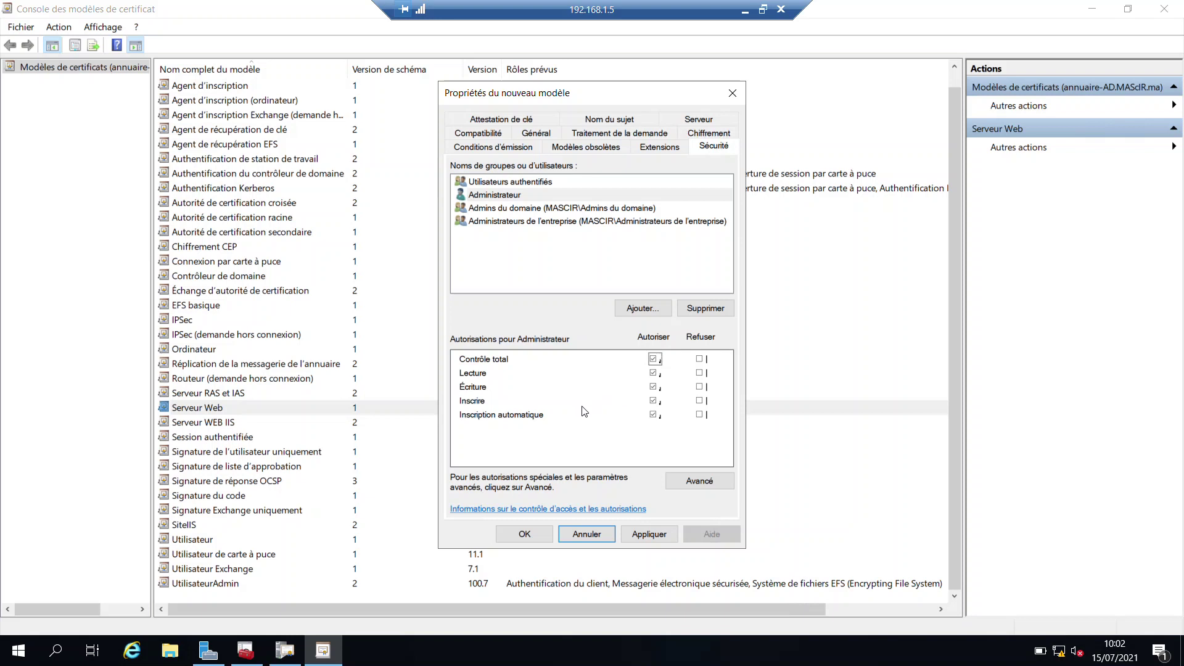
left_click(643, 537)
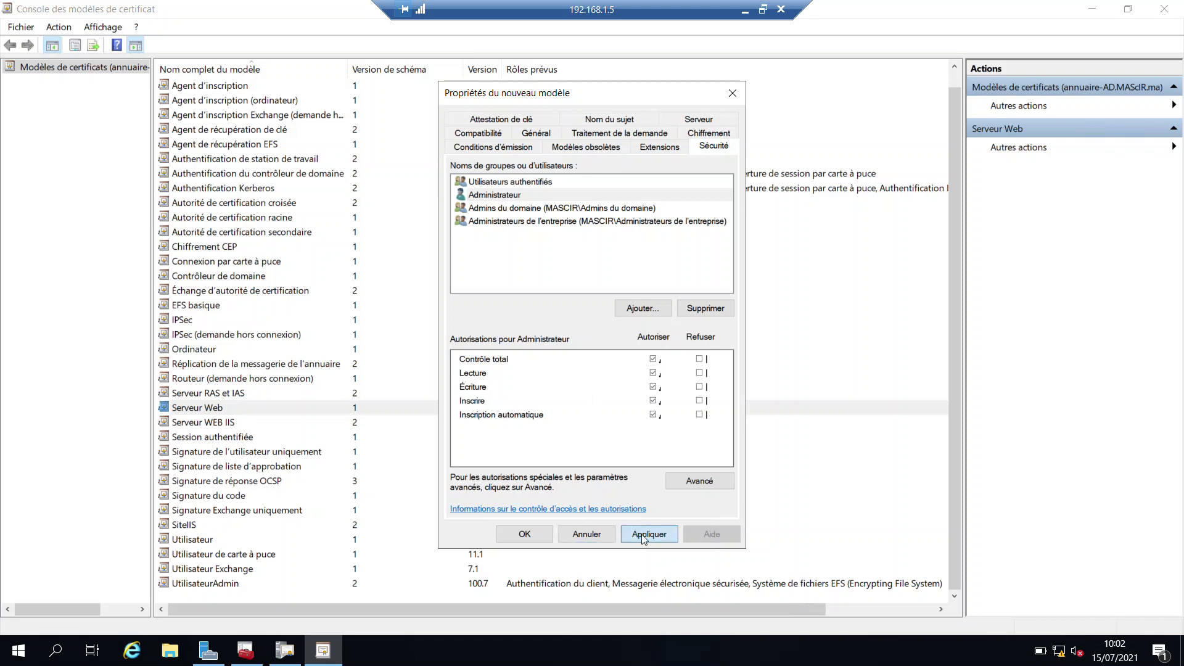
Allow Contrôle total on the template for both Admins du domaine and Administrateurs de l'entreprise, applying each change.
left_click(523, 184)
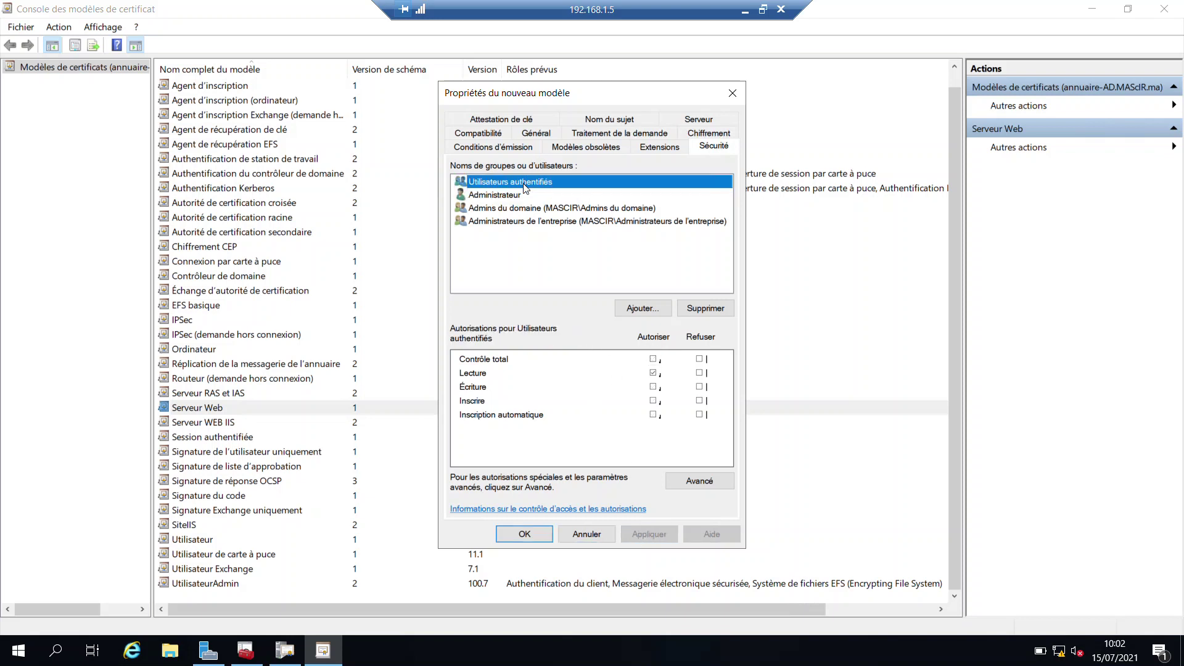
left_click(548, 210)
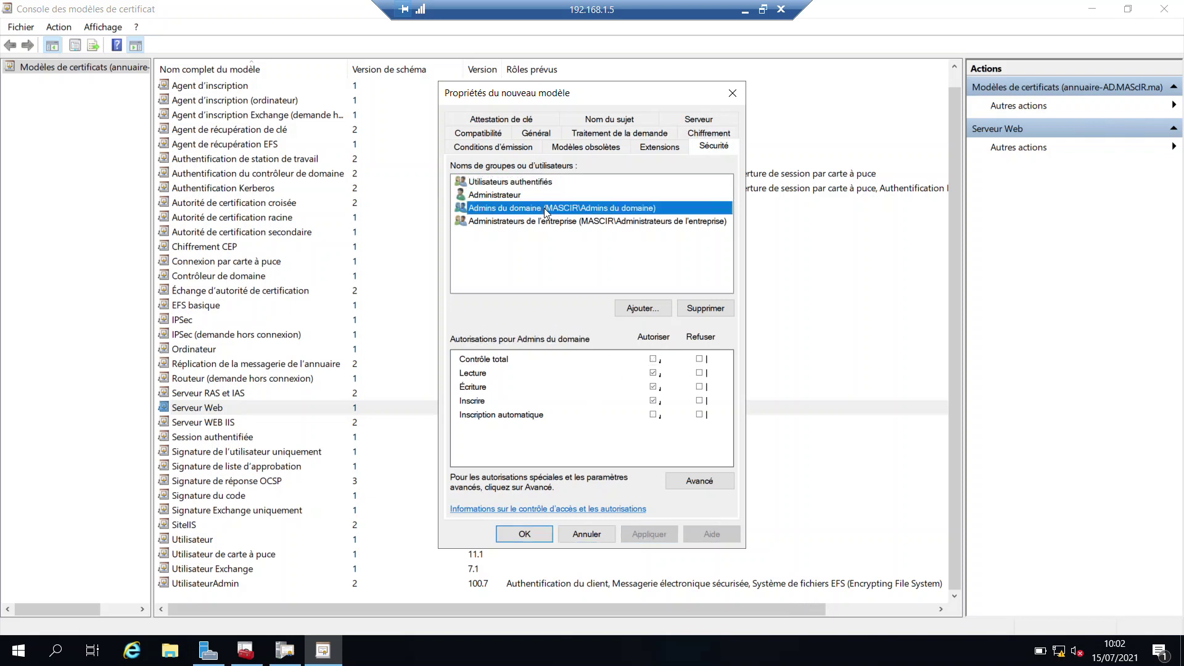
left_click(654, 360)
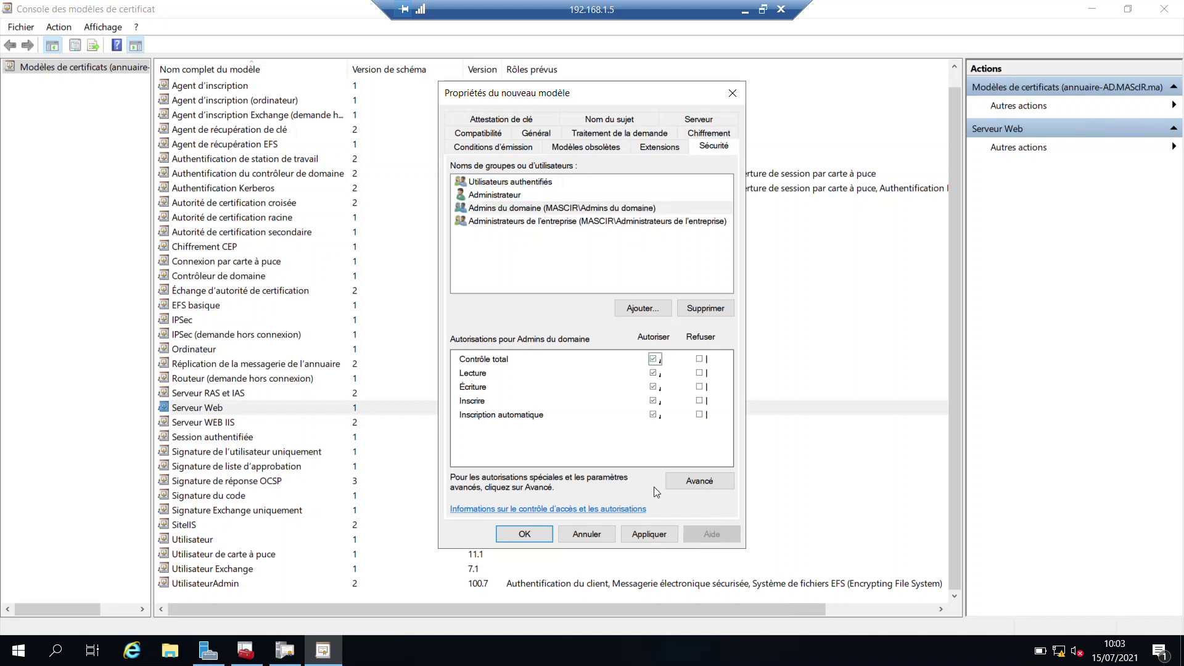
left_click(656, 532)
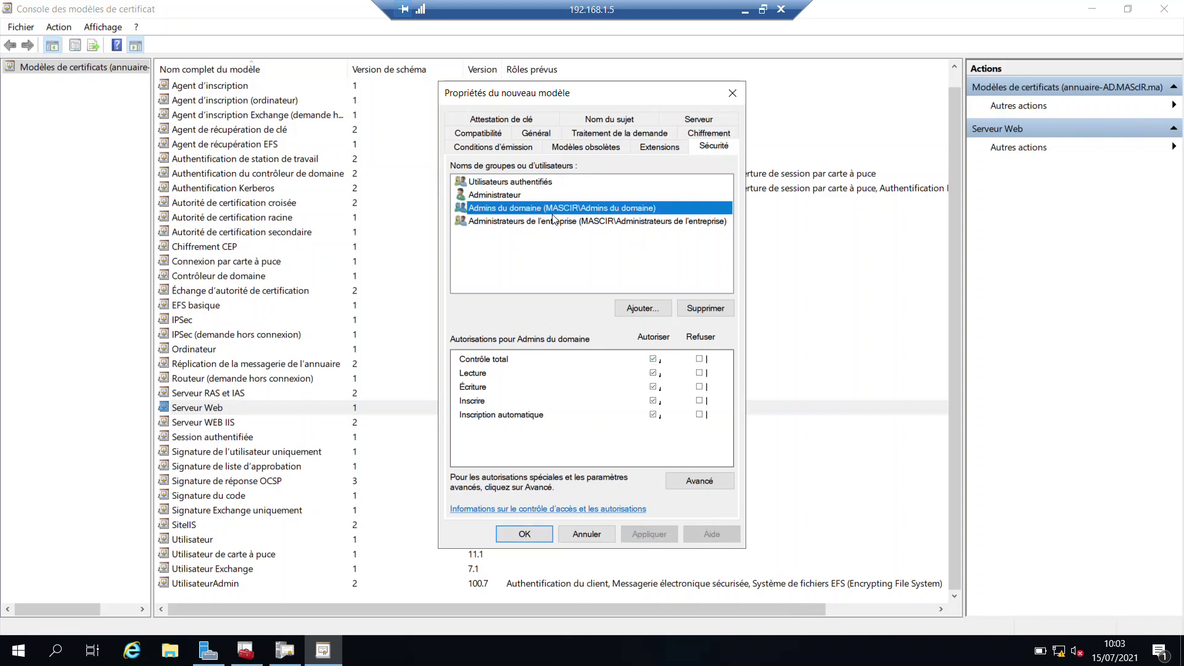
left_click(543, 223)
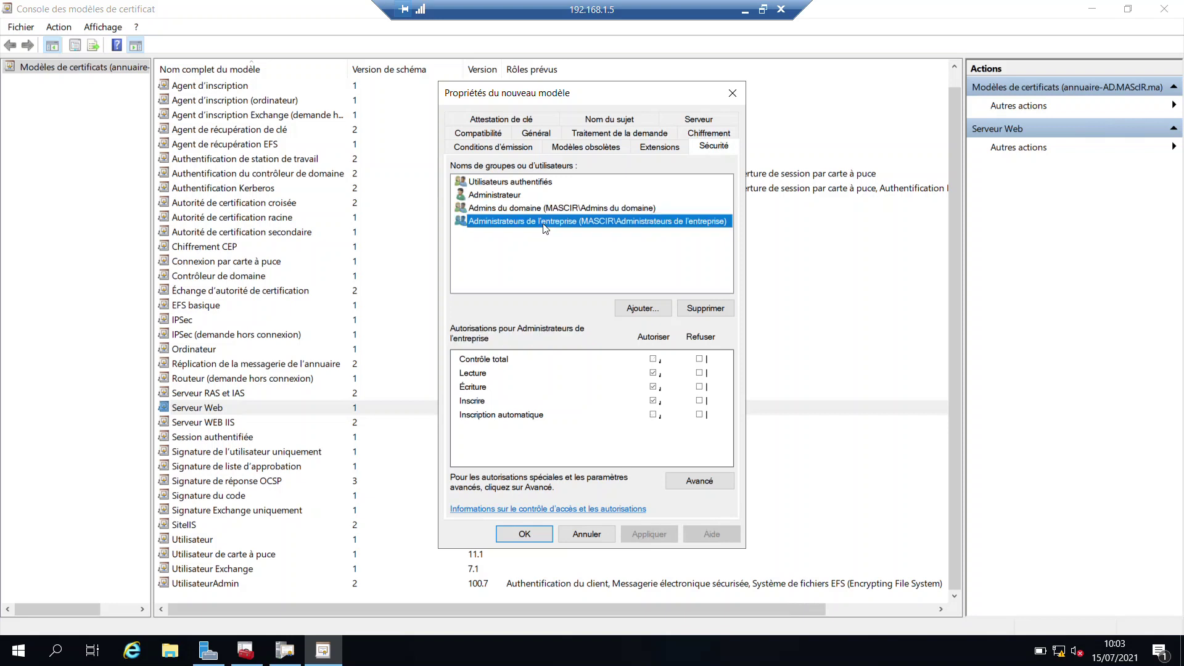
left_click(653, 359)
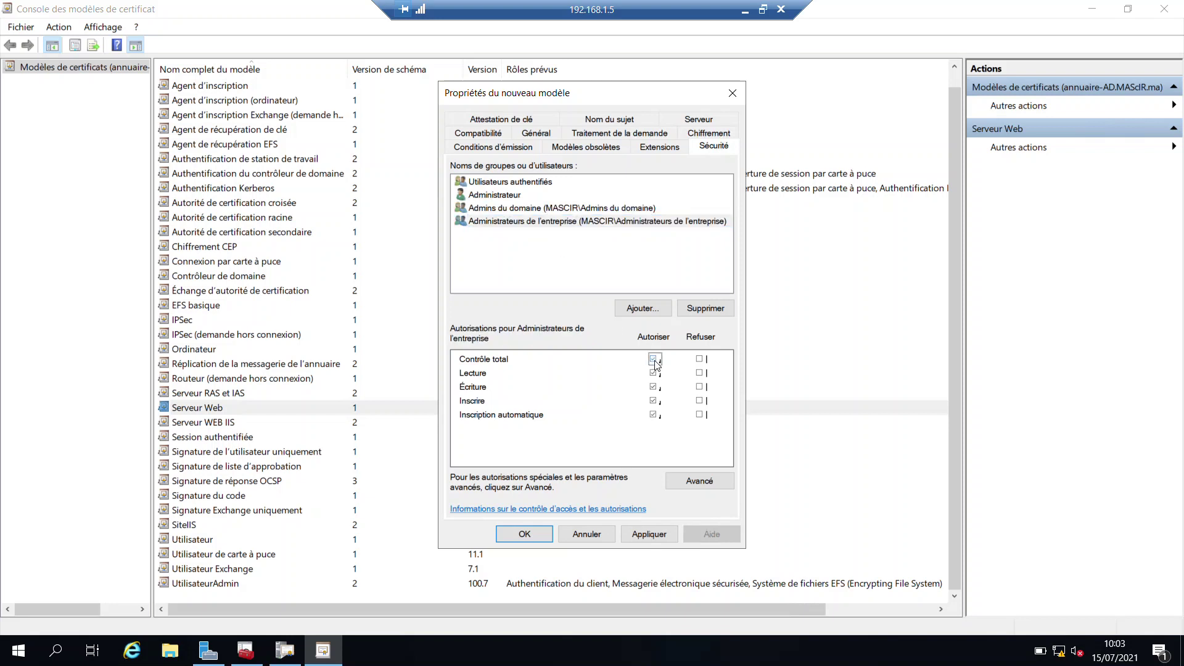
left_click(649, 534)
Allow Utilisateurs authentifiés the Inscrire and Inscription automatique permissions, then save the template and close the certificate templates console.
left_click(538, 194)
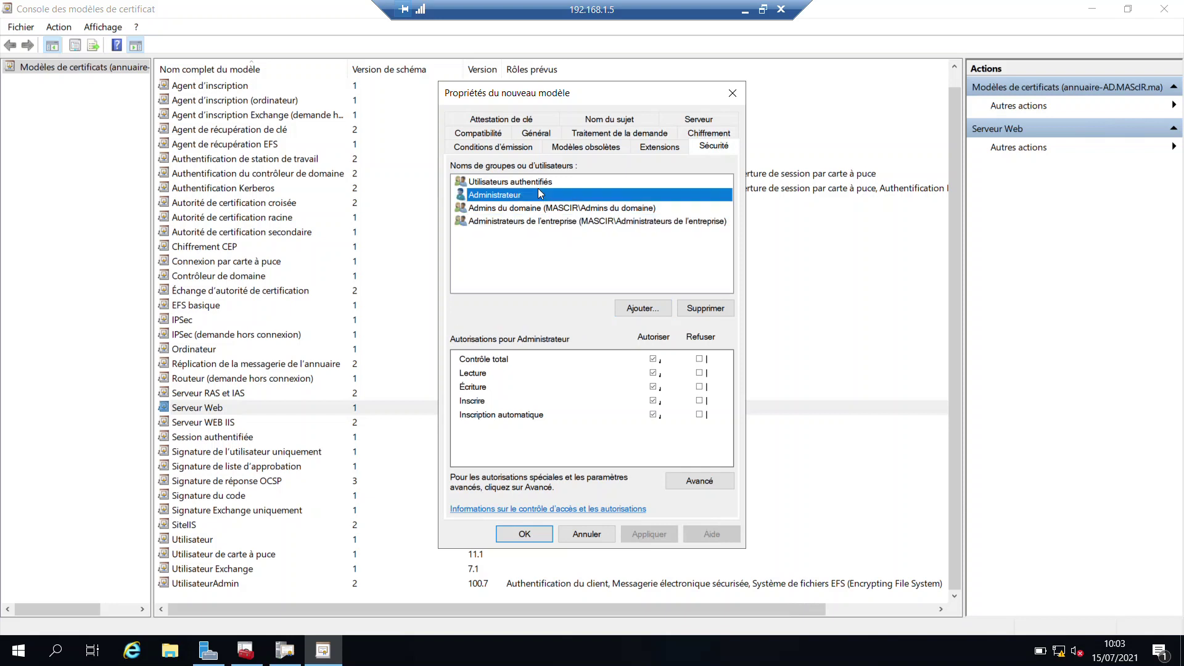
left_click(538, 182)
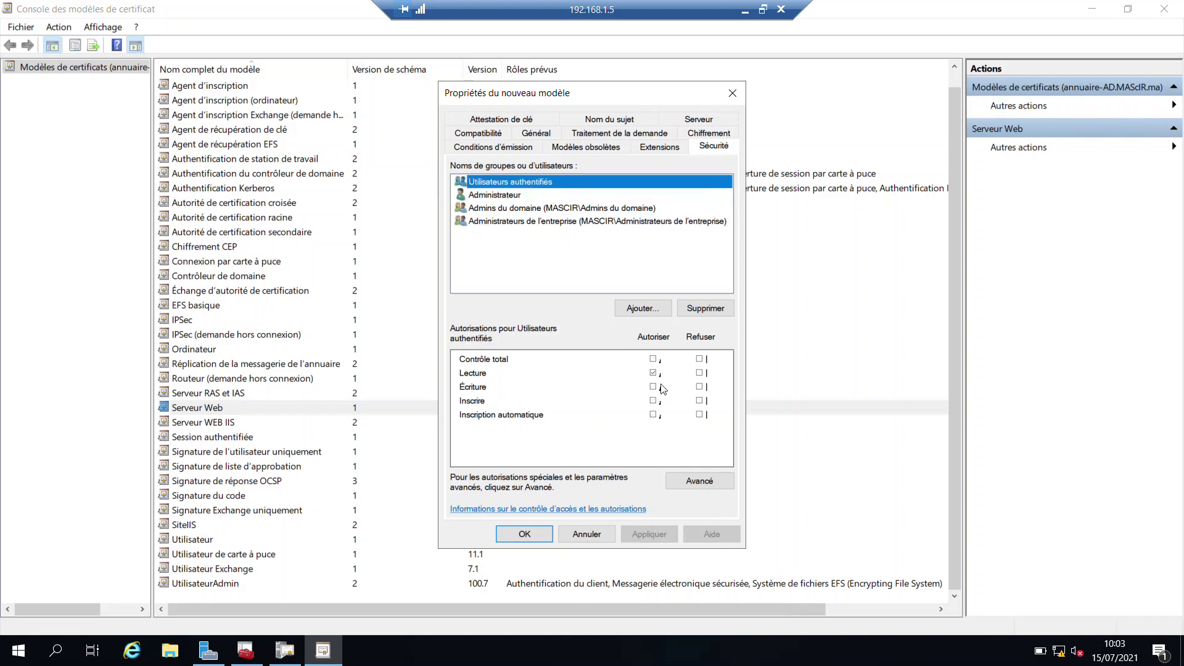
left_click(653, 401)
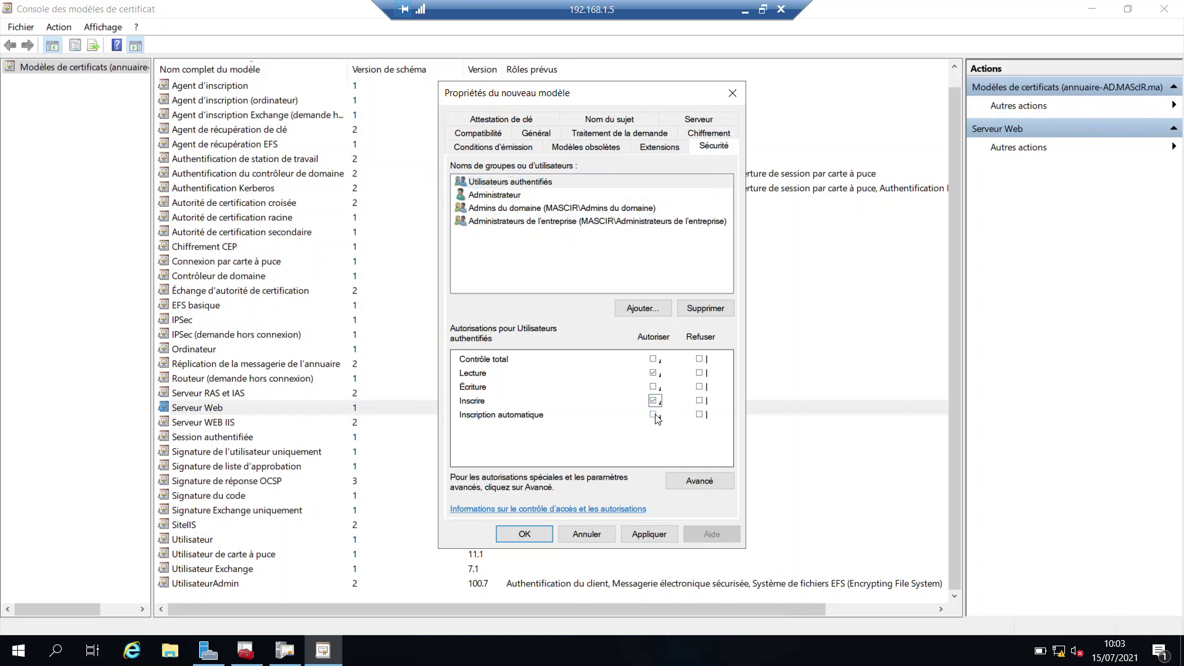
left_click(655, 415)
left_click(650, 534)
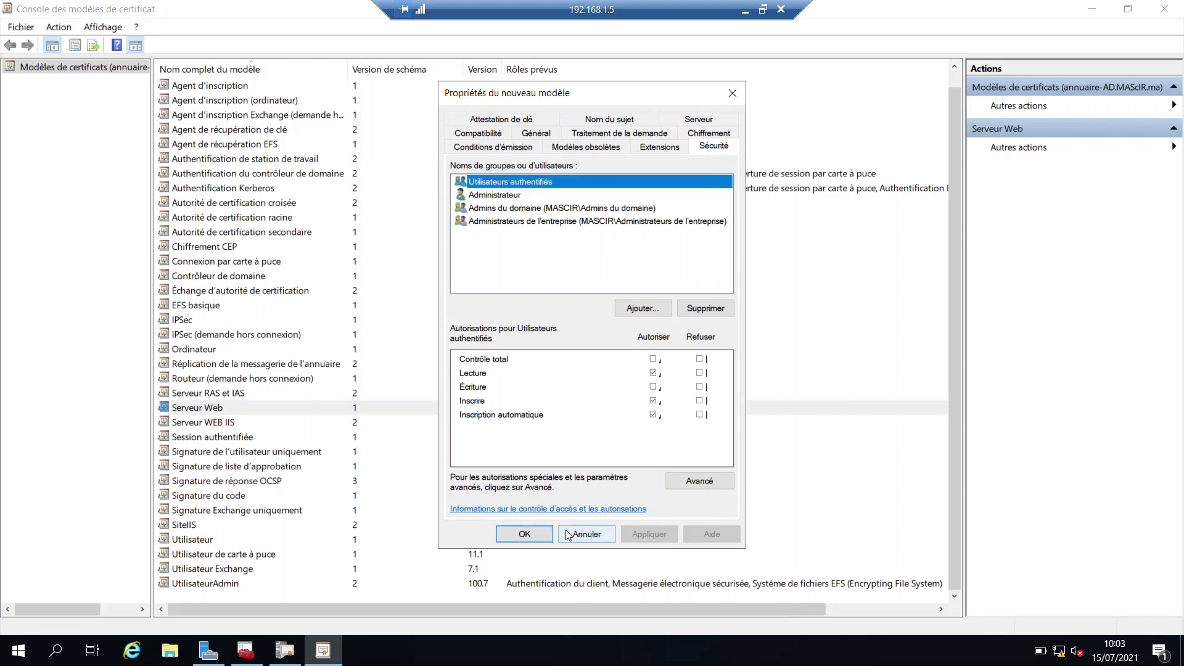
left_click(525, 534)
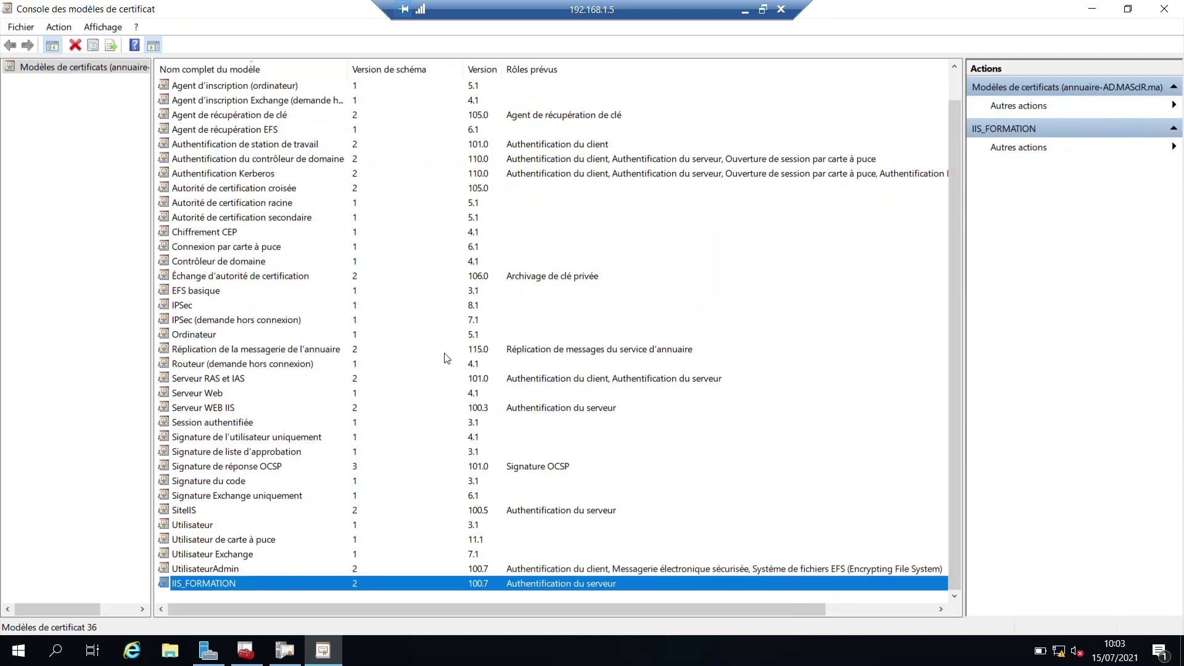
left_click(1164, 9)
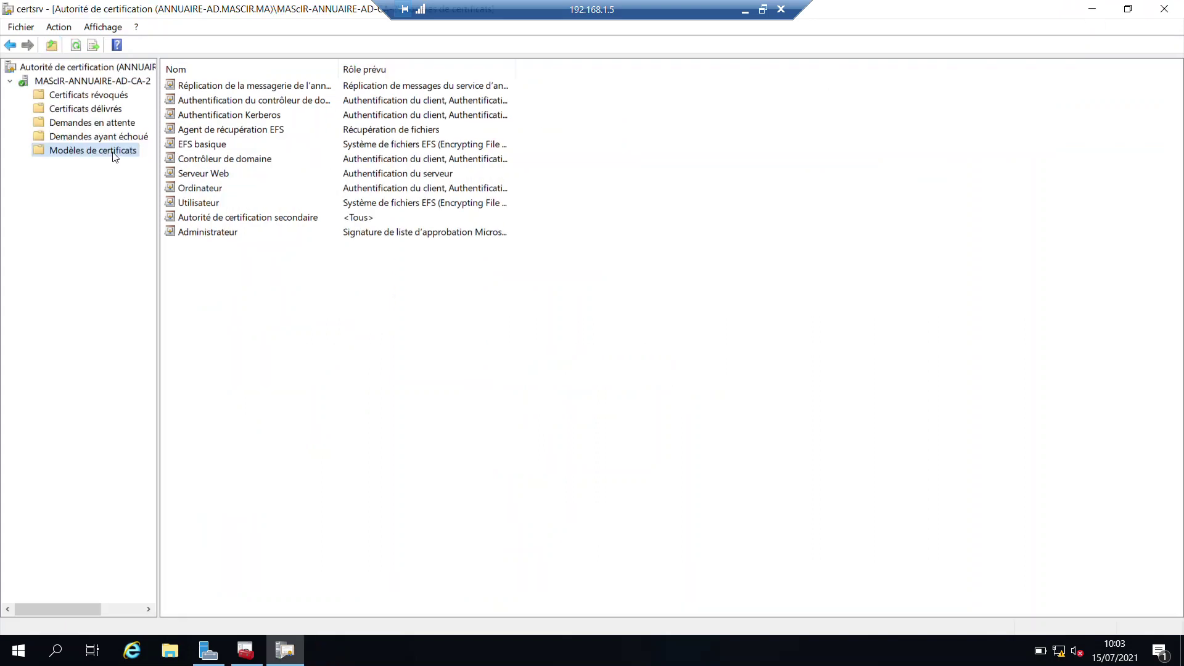
Enable the IIS_FORMATION certificate template for issuance on the certification authority and select it in the templates list.
left_click(76, 46)
right_click(97, 152)
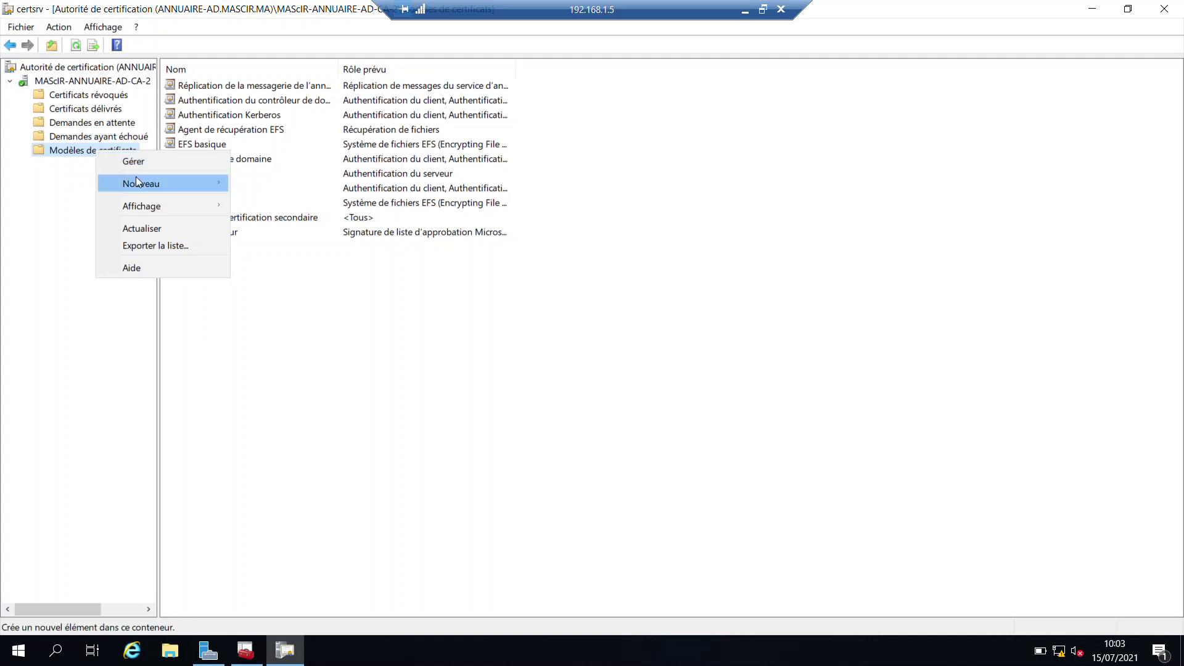
mouse_move(144, 183)
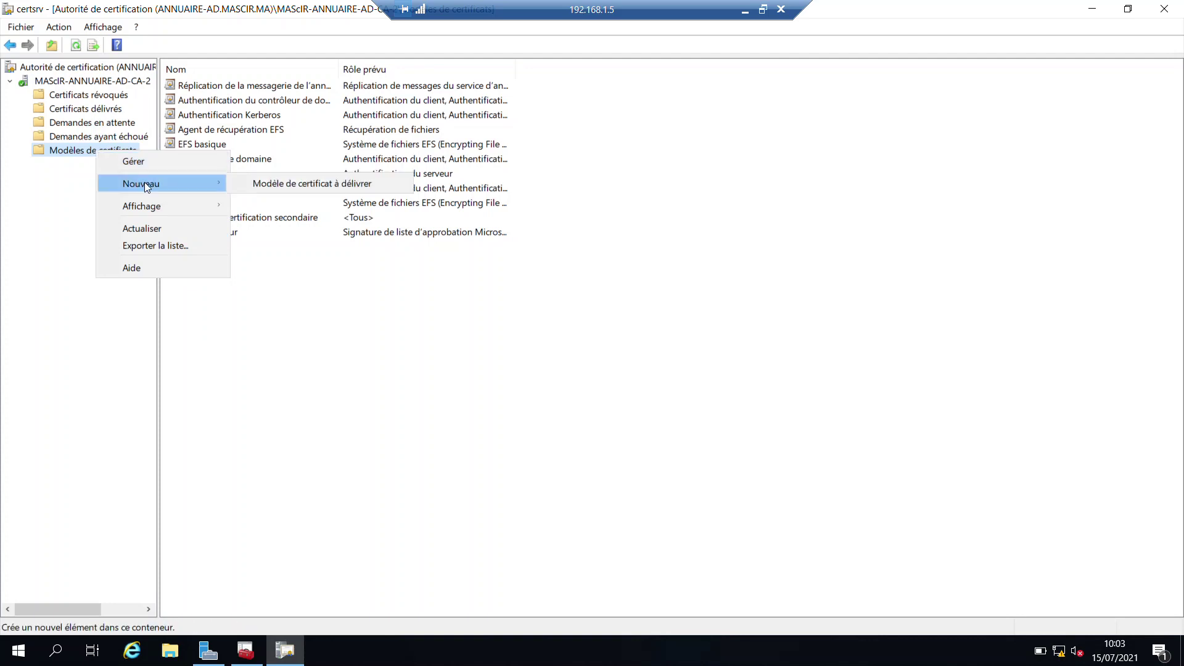
left_click(272, 188)
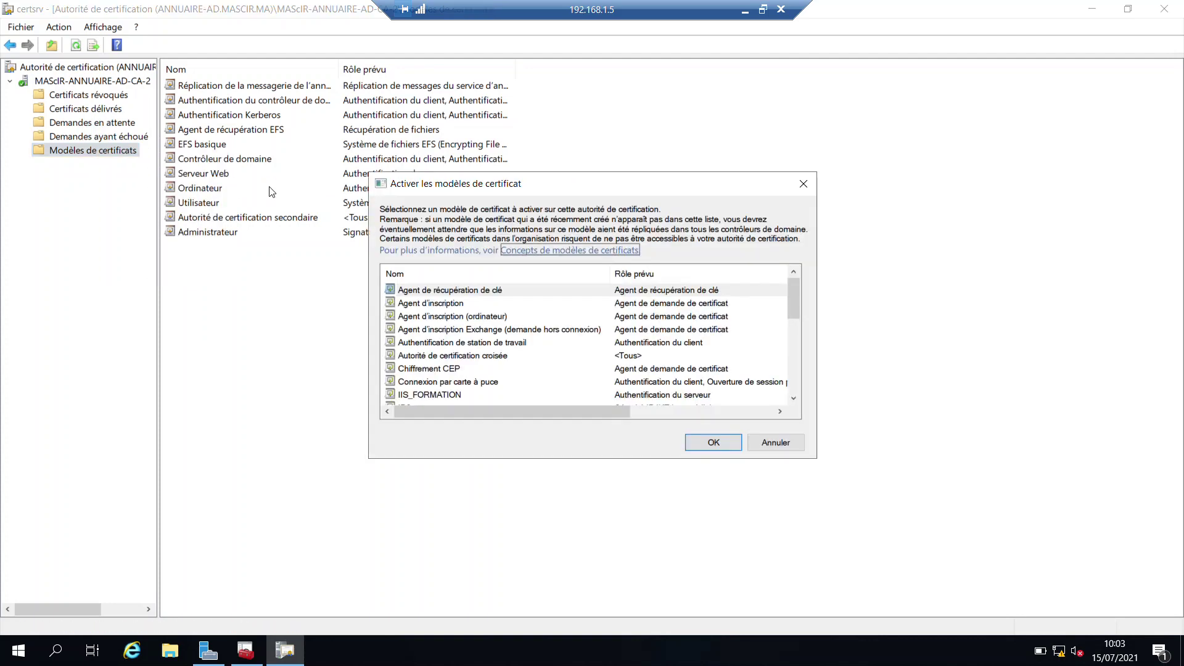
left_click_drag(792, 305, 793, 328)
left_click(496, 343)
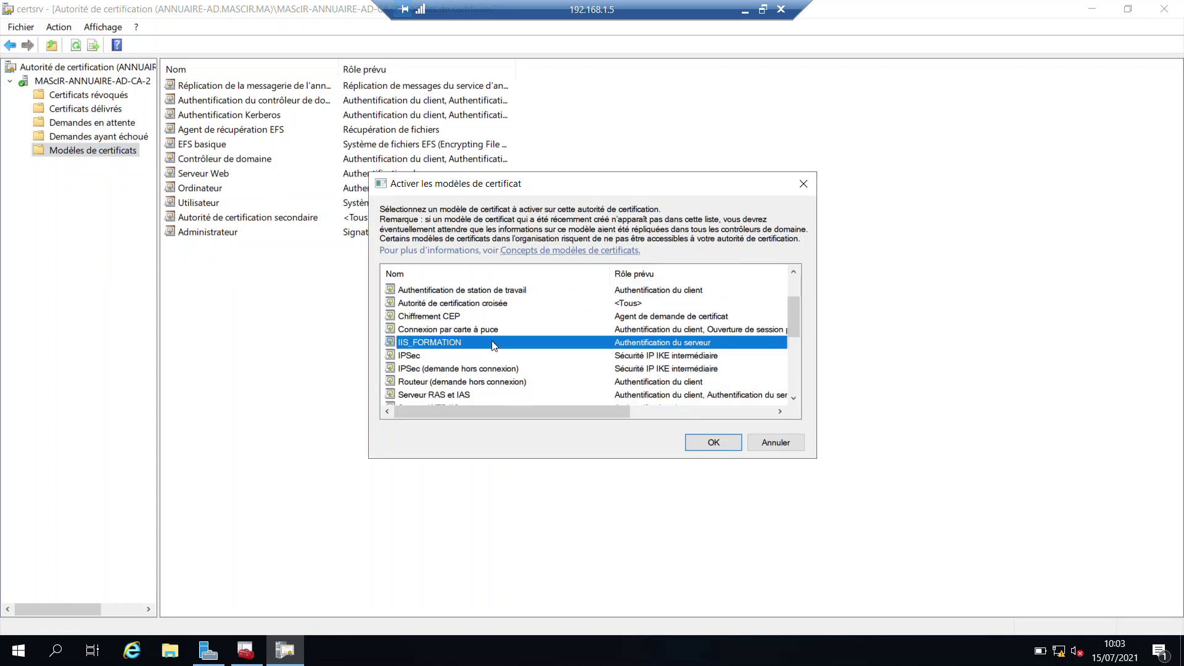
left_click(706, 442)
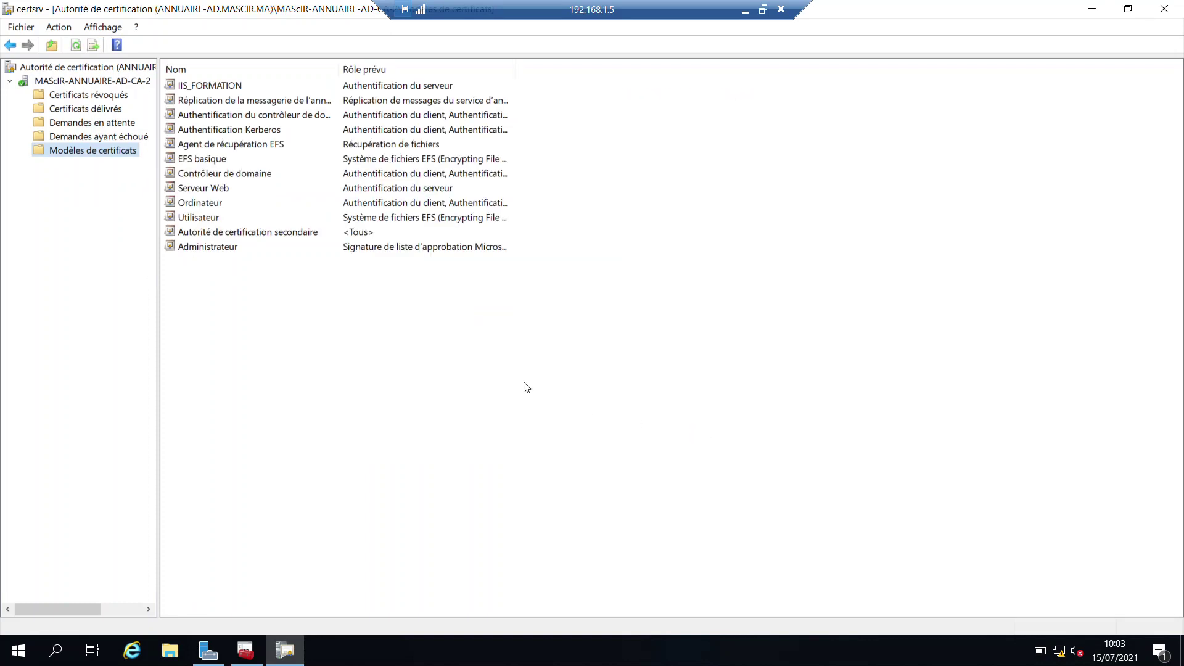
left_click(223, 90)
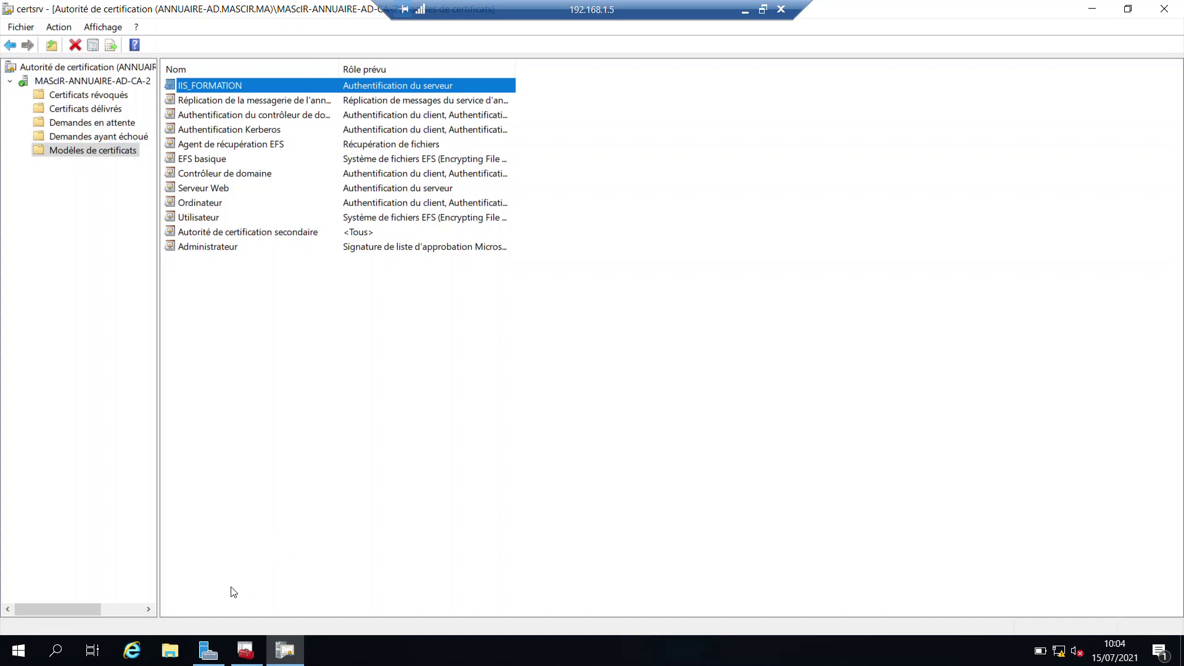
Switch to the Console1 certificates console and check the certificates under Autorités de certification racines de confiance and Personnel.
mouse_move(245, 649)
left_click(245, 649)
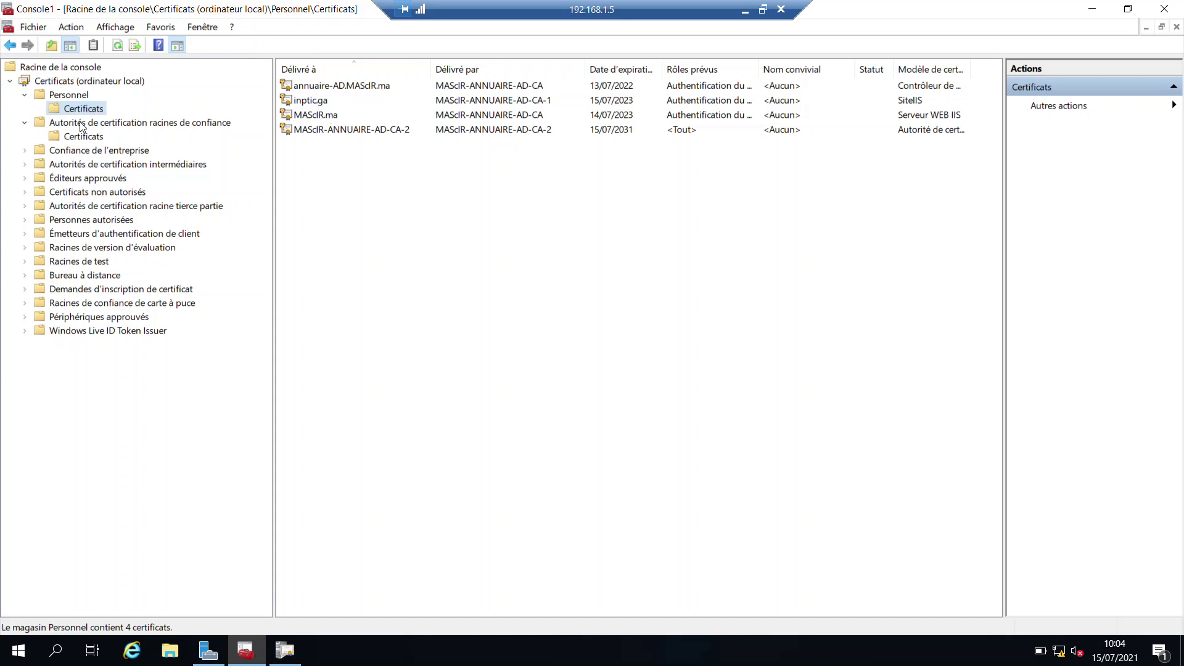
left_click(82, 137)
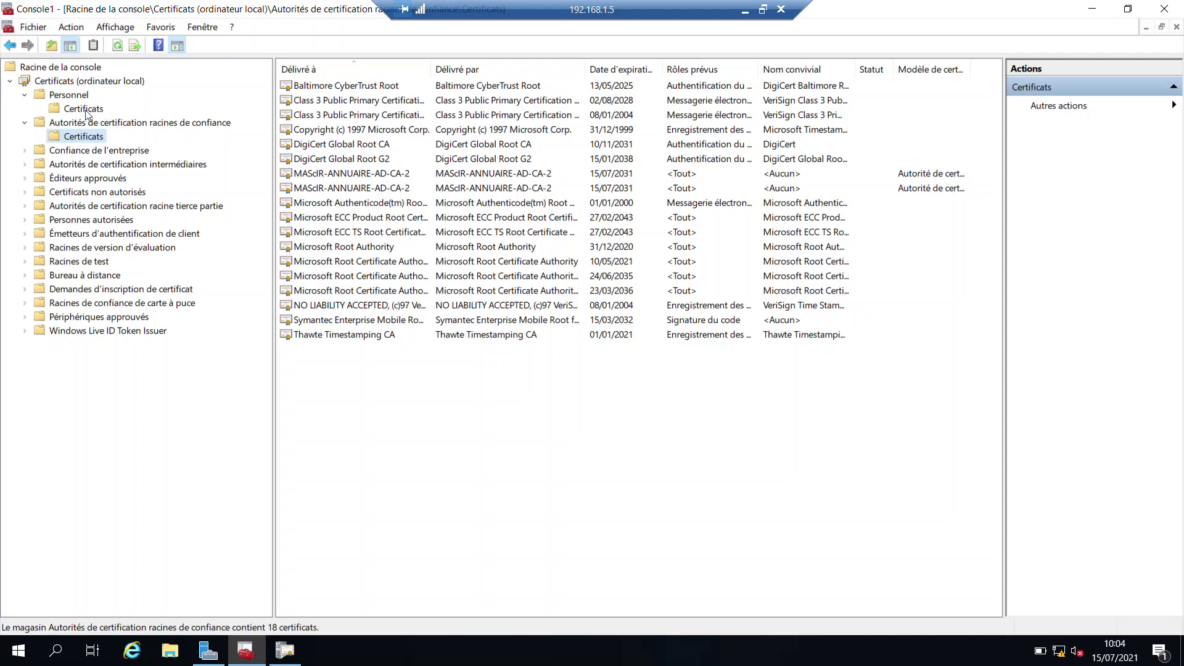
left_click(84, 109)
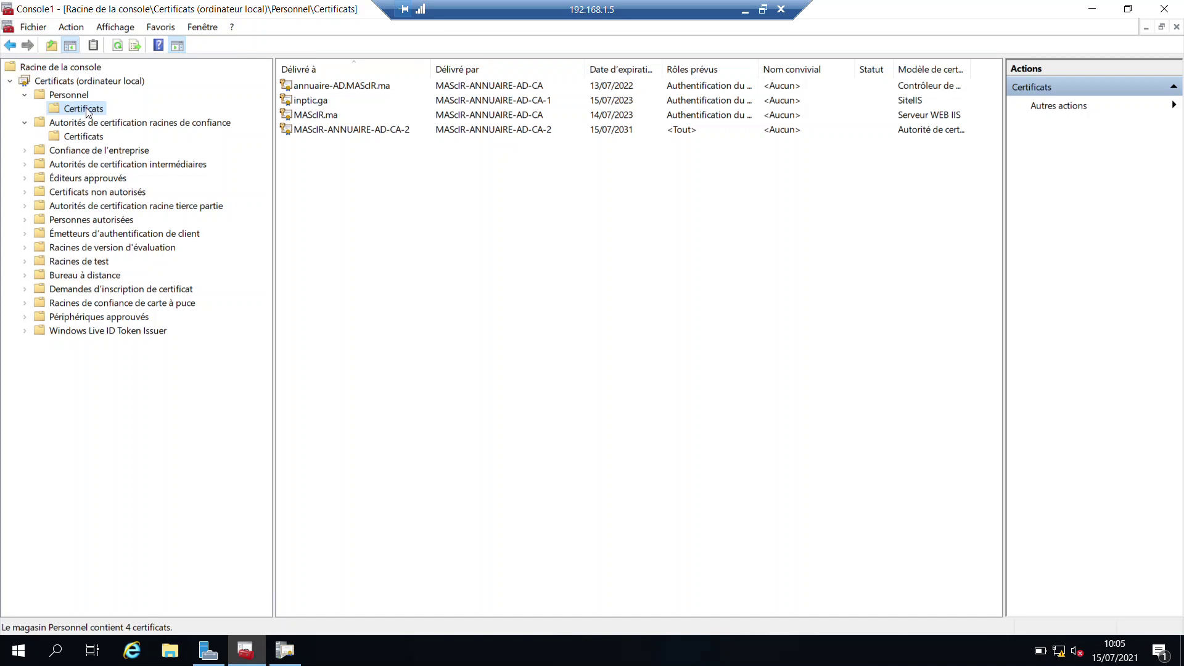
Start a new certificate request in the local computer's Personnel store using Stratégie d'inscription à Active Directory.
right_click(88, 113)
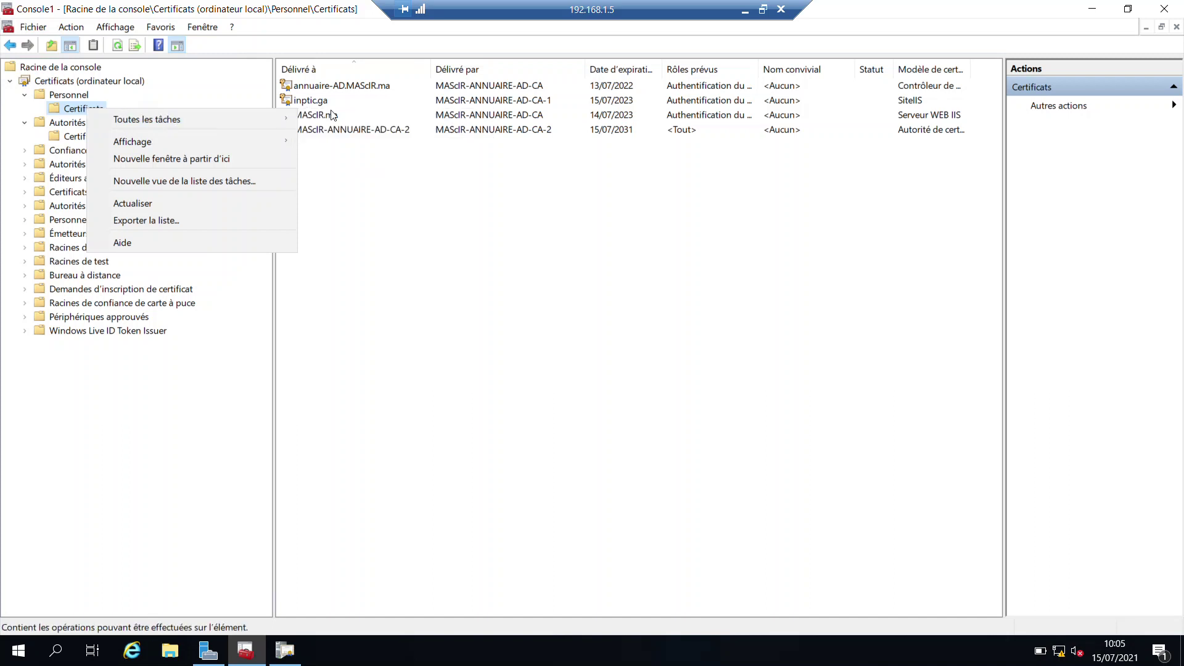
mouse_move(278, 120)
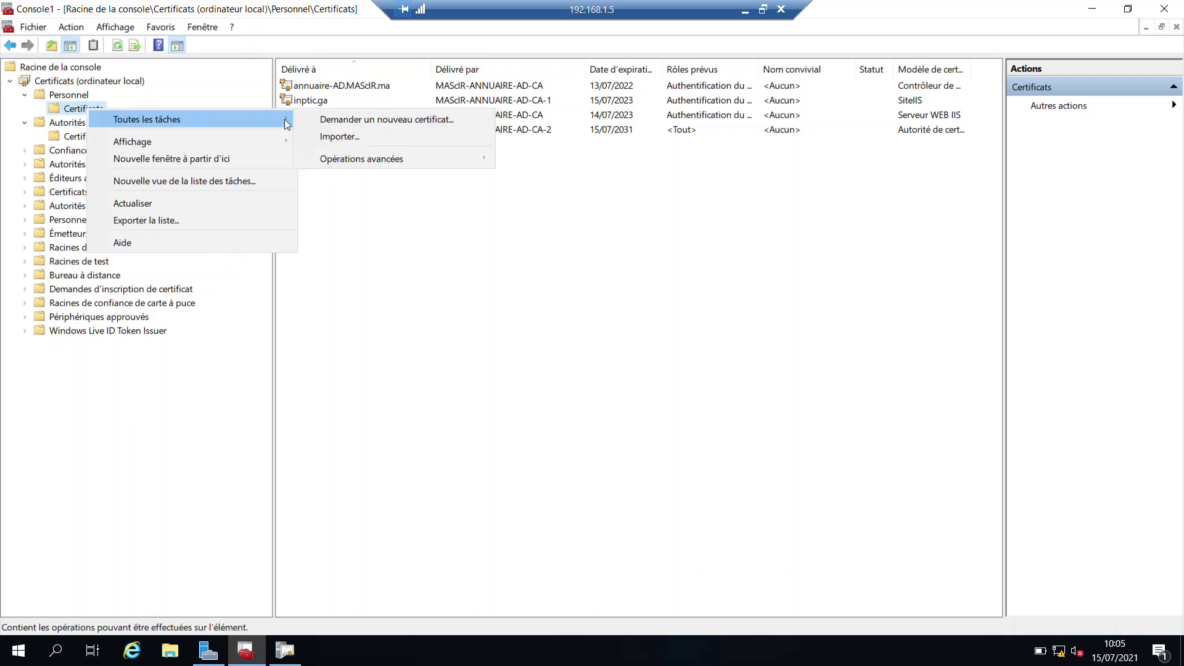
left_click(323, 120)
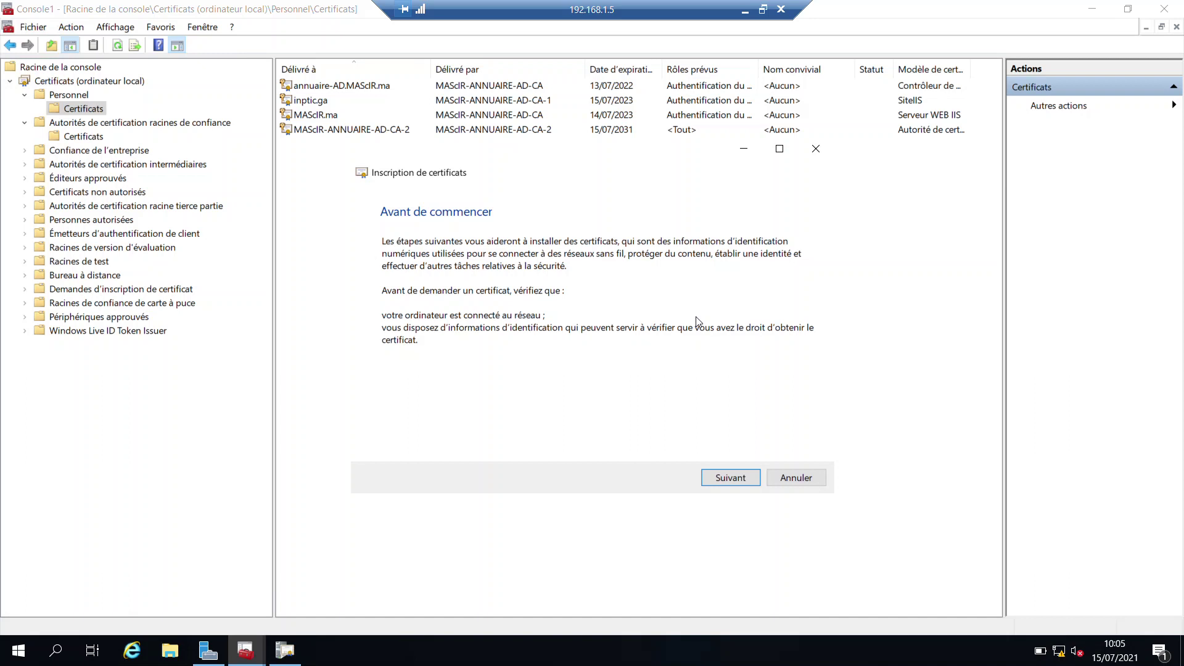
left_click(747, 479)
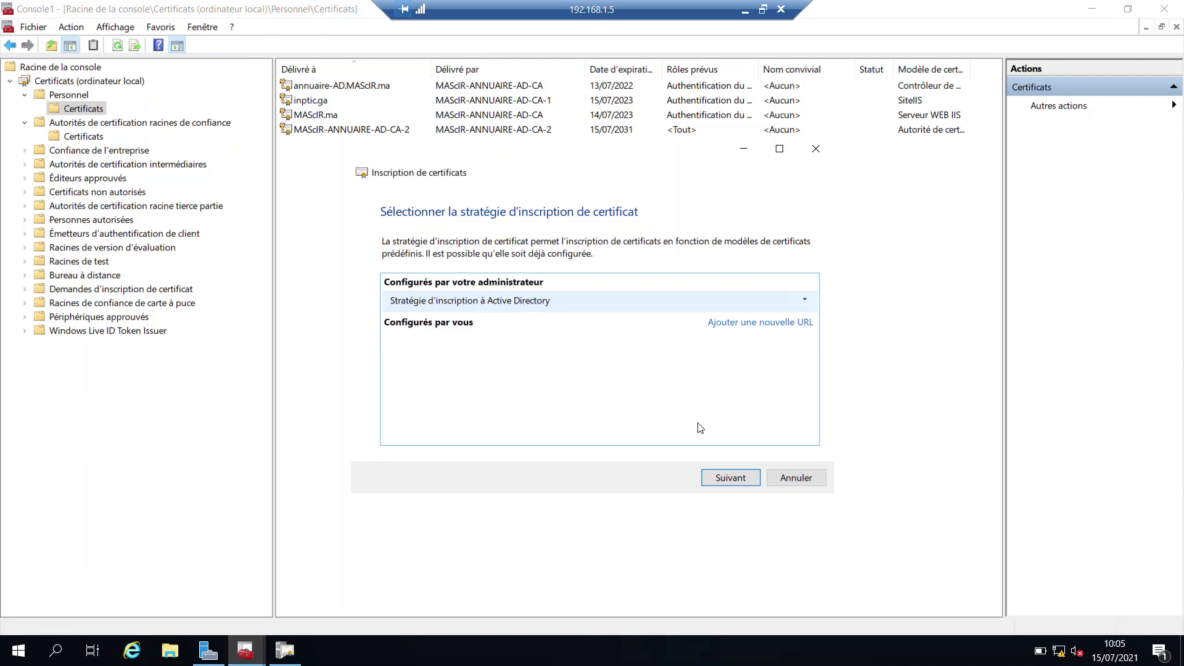
left_click(738, 480)
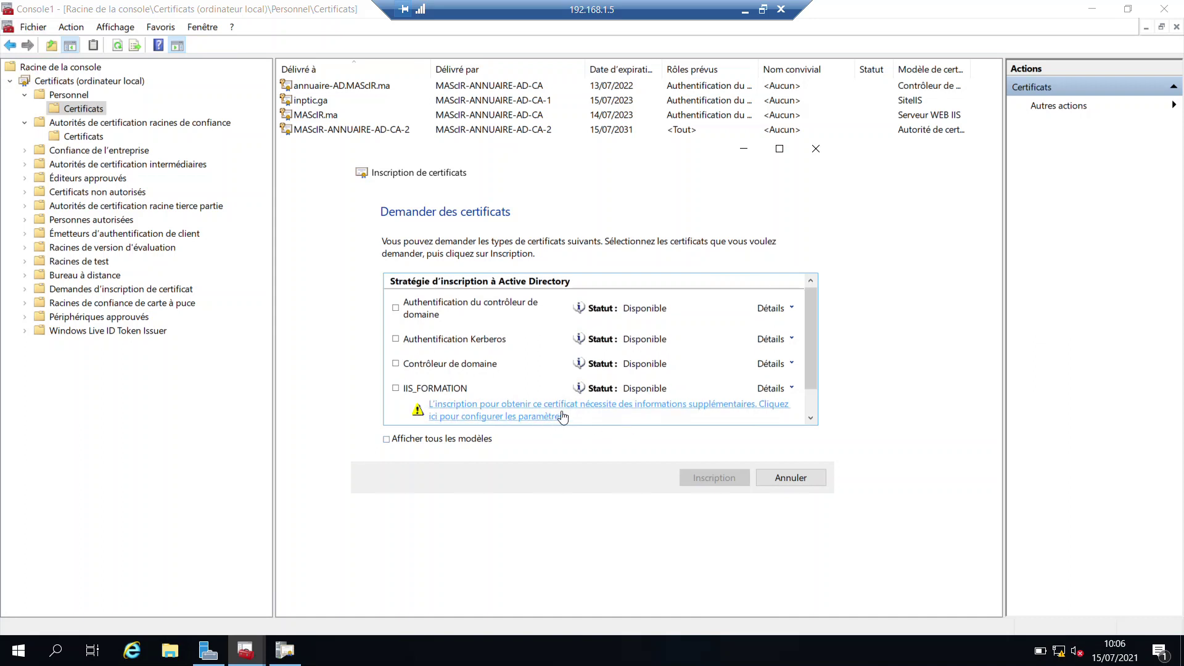
Open the certificate properties for IIS_FORMATION and add the subject's Nom commun with the value prodece.ga.
left_click(540, 417)
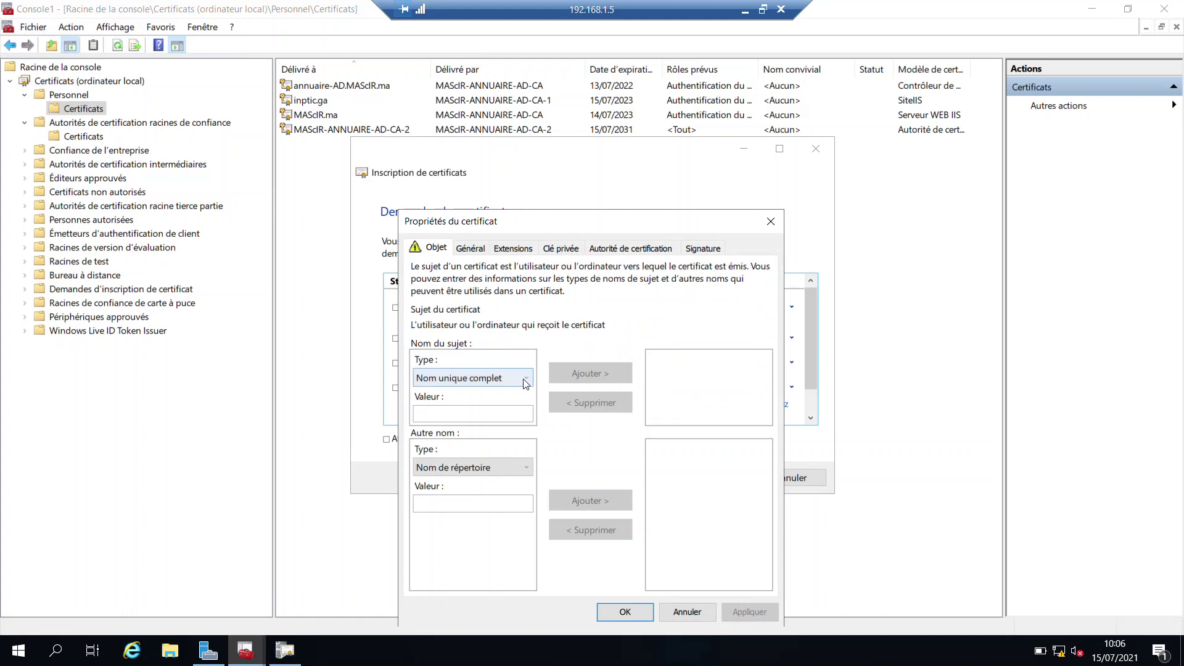
left_click(525, 379)
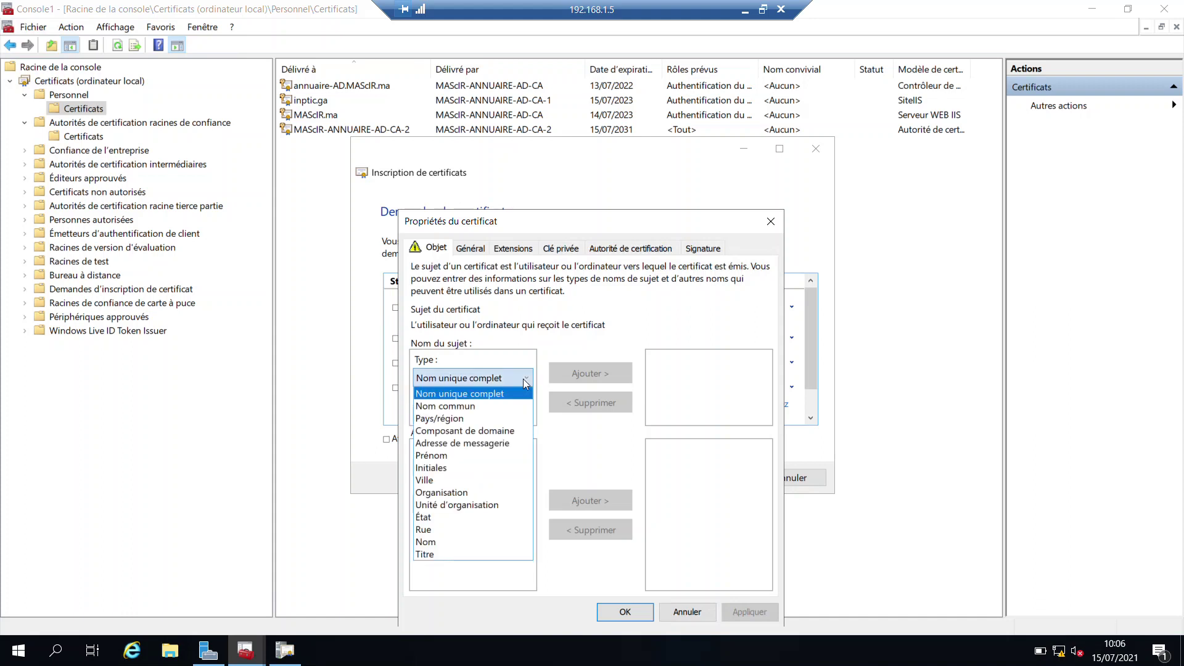
left_click(481, 405)
left_click(465, 415)
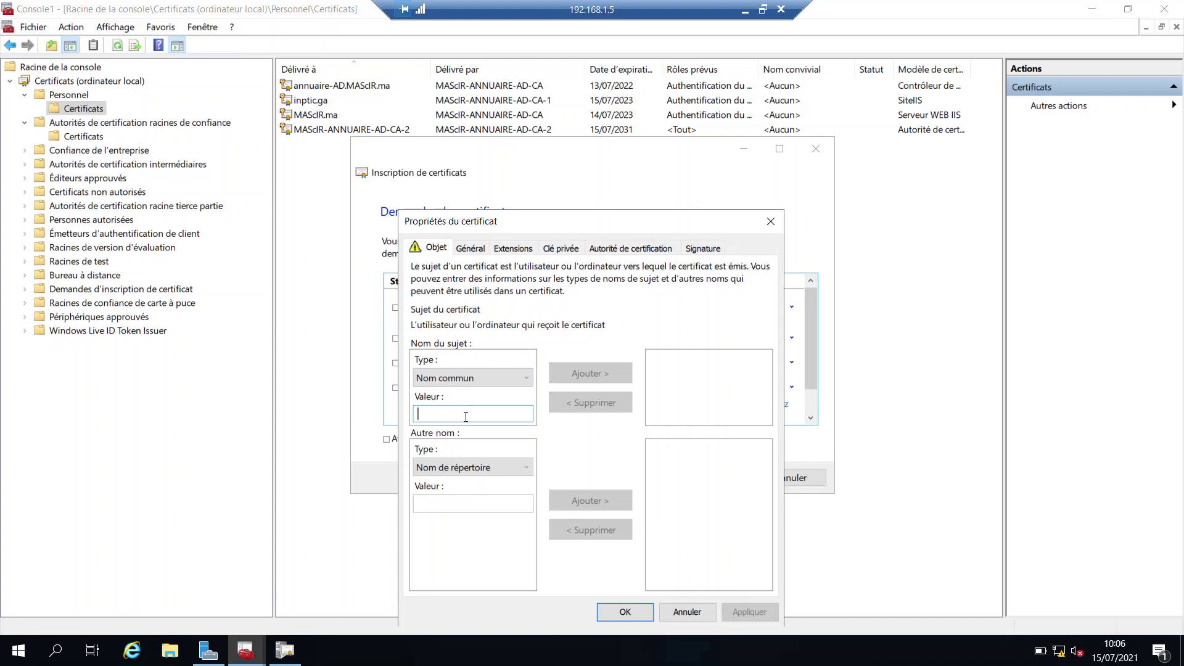
type("prodece")
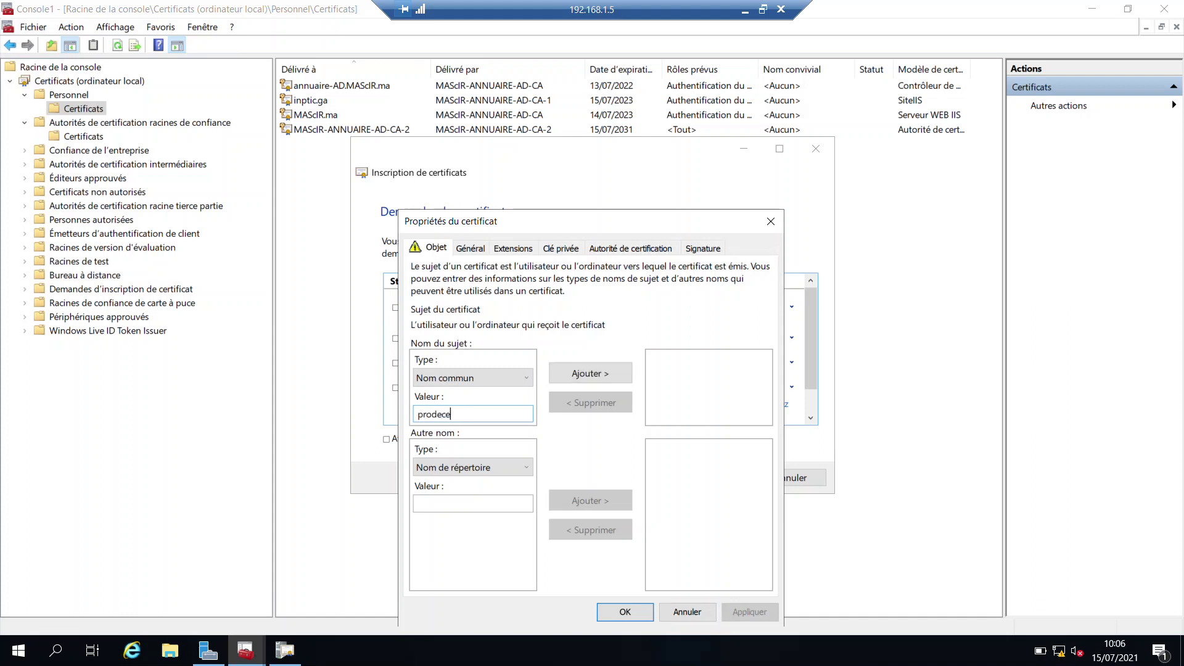
type(".ma")
key("BackSpace")
key("BackSpace")
type("ga")
left_click(593, 382)
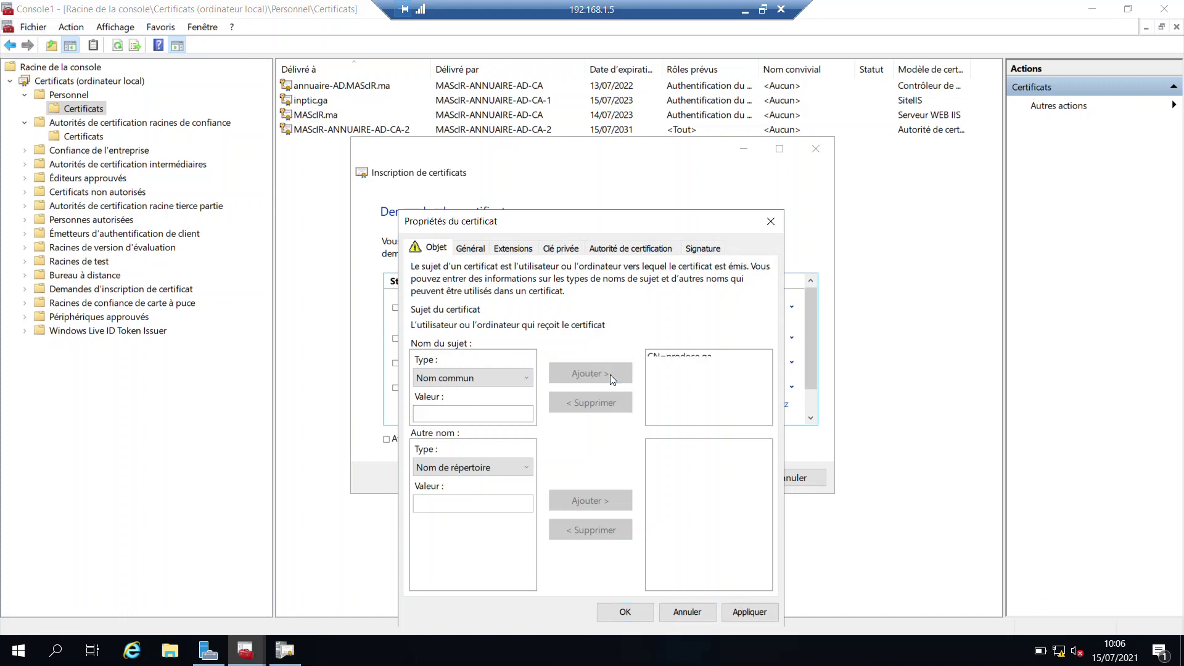
Add the Organisation attribute with the value prodece to the certificate's subject name.
left_click(528, 383)
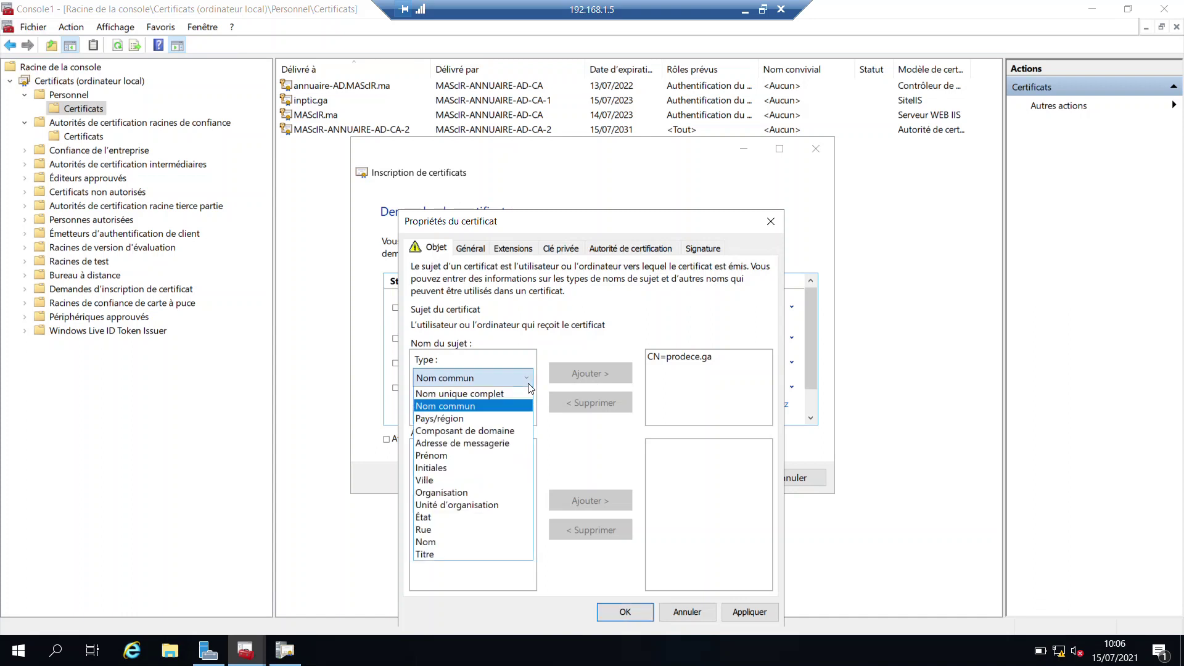
left_click(457, 492)
left_click(474, 417)
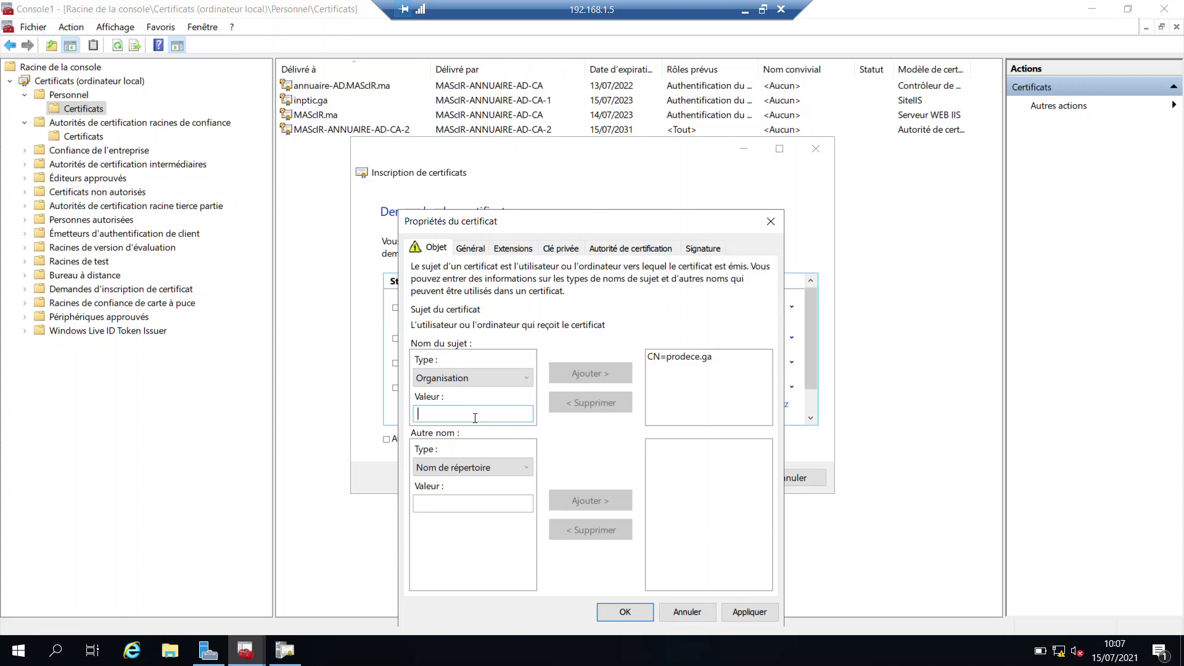
type("prodece")
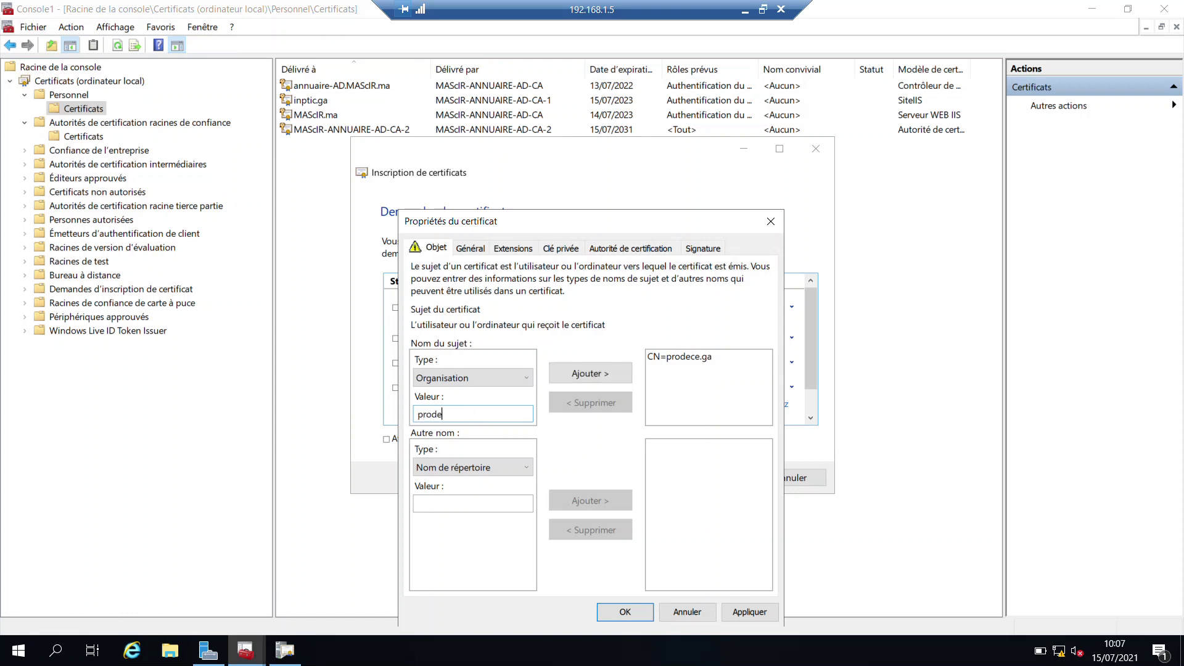
left_click(582, 375)
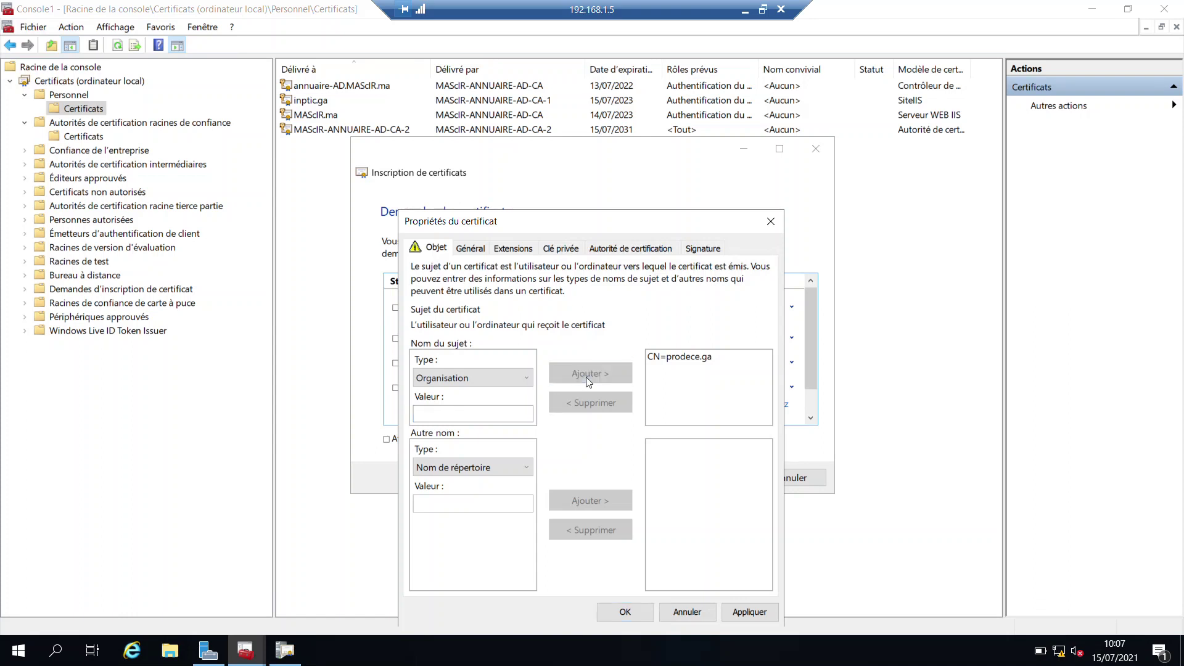
Add the Ville attribute with the value Libreville to the certificate's subject name.
left_click(525, 383)
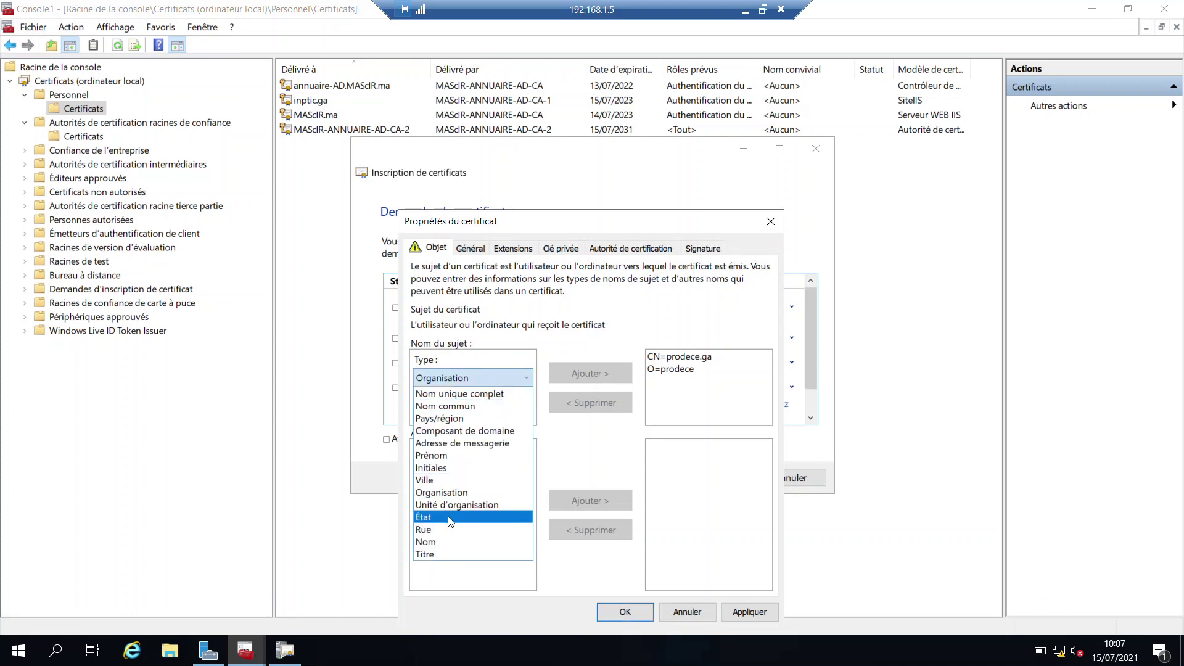
left_click(470, 480)
left_click(468, 413)
type("Lib")
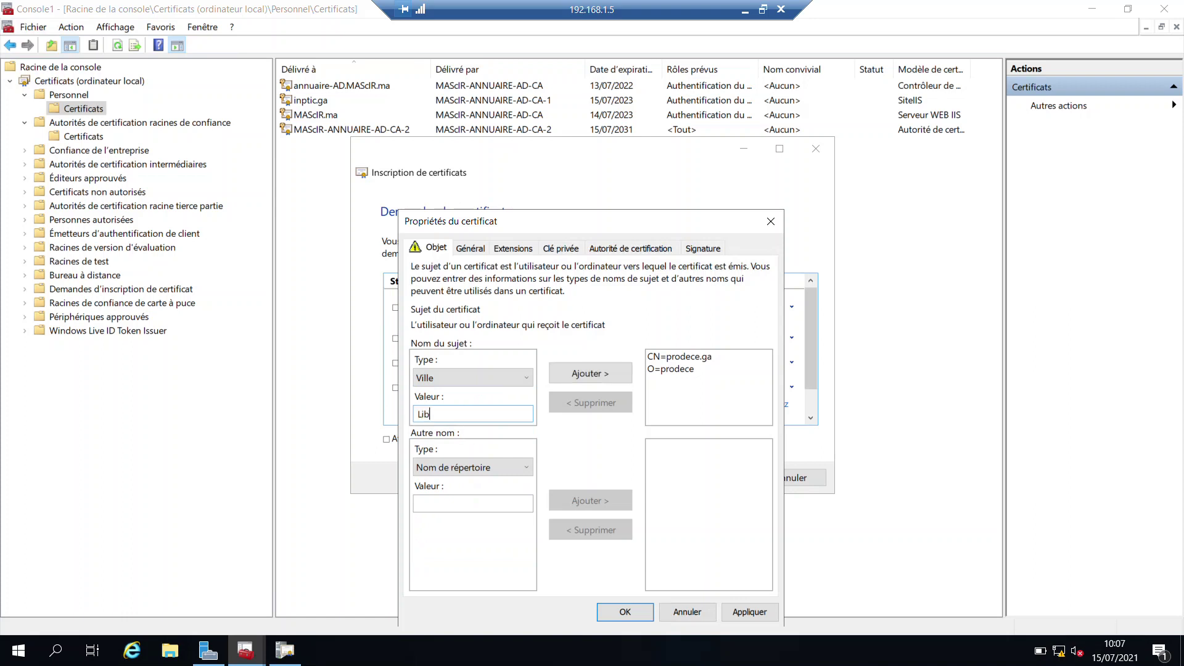
type("reville")
left_click(585, 369)
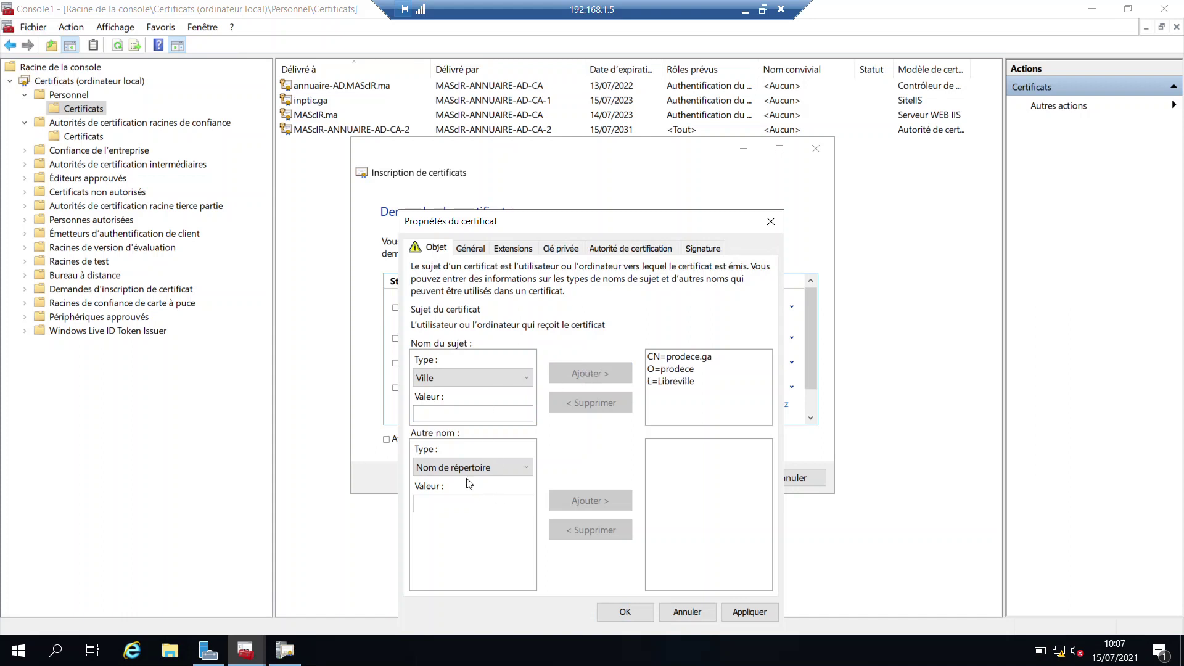
Add the Pays/région attribute with the value GABON to the subject name, then apply and accept the certificate properties.
left_click(524, 383)
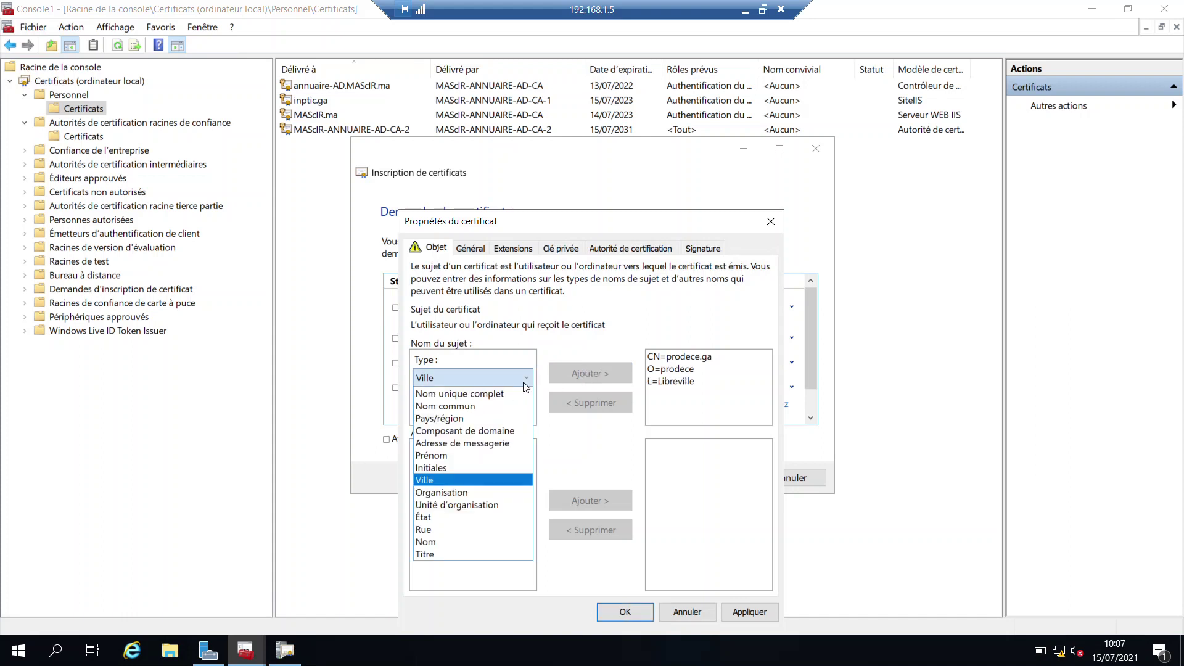
left_click(481, 418)
left_click(481, 412)
type("GABON")
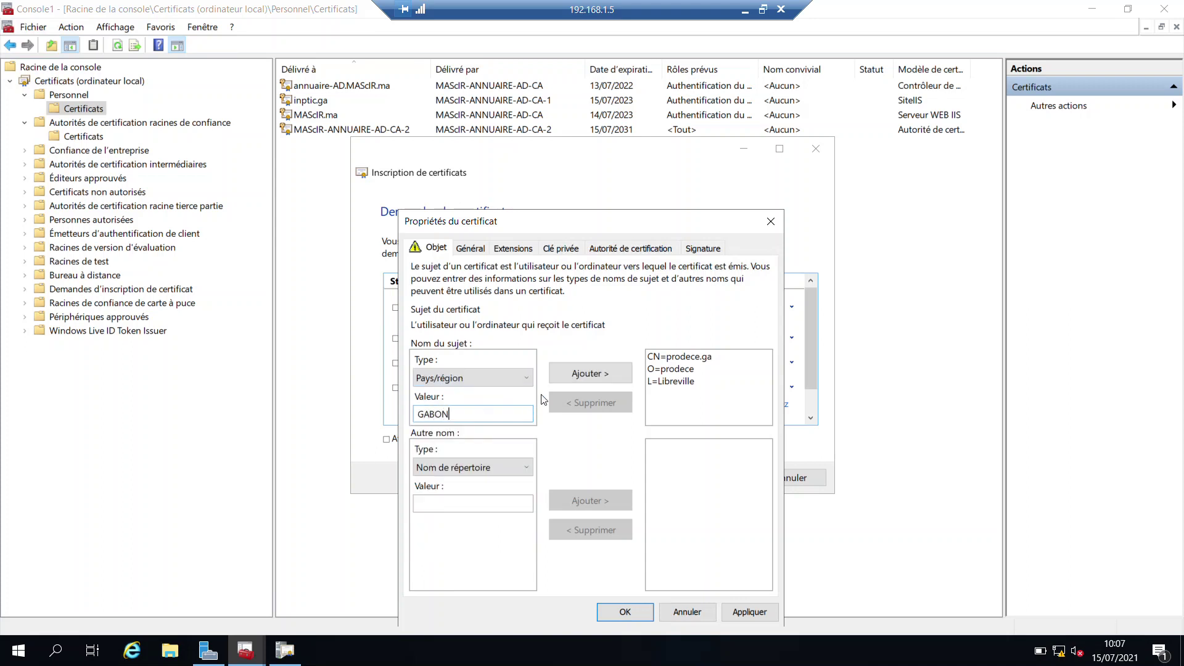
left_click(579, 374)
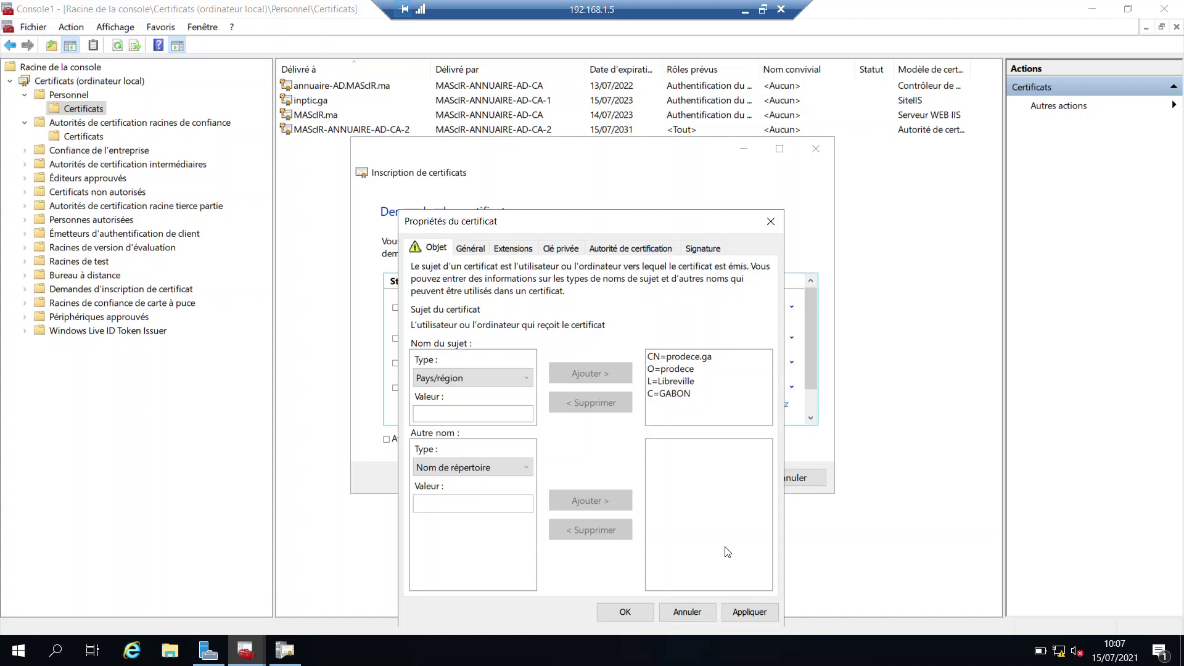
left_click(745, 612)
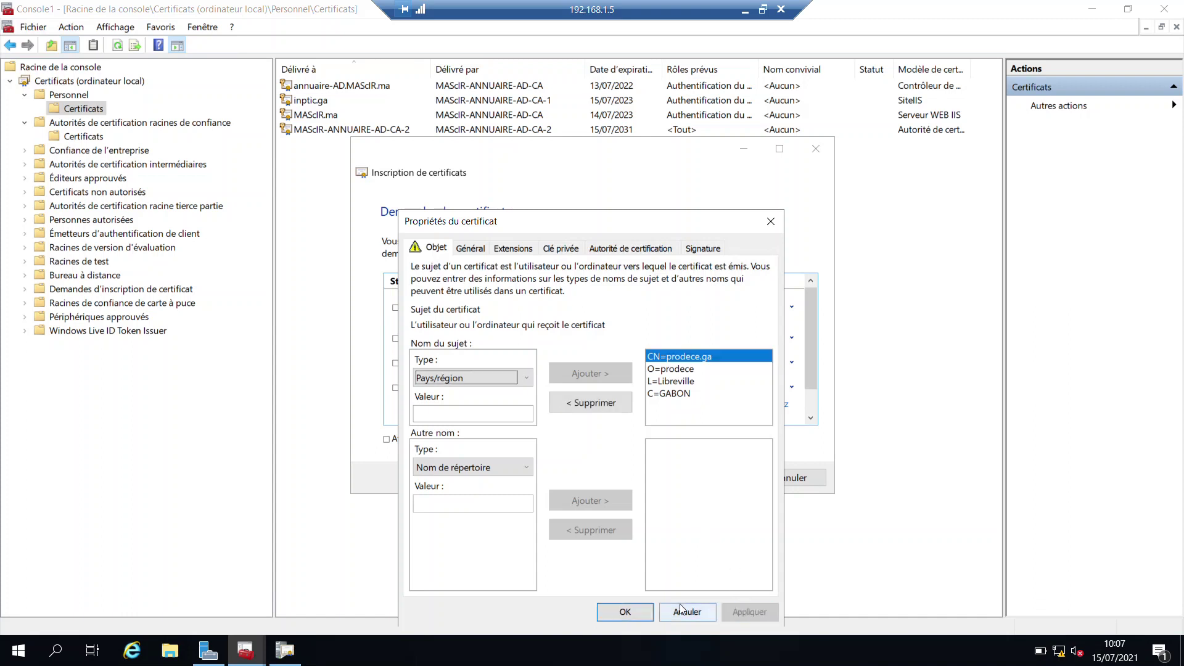
left_click(625, 611)
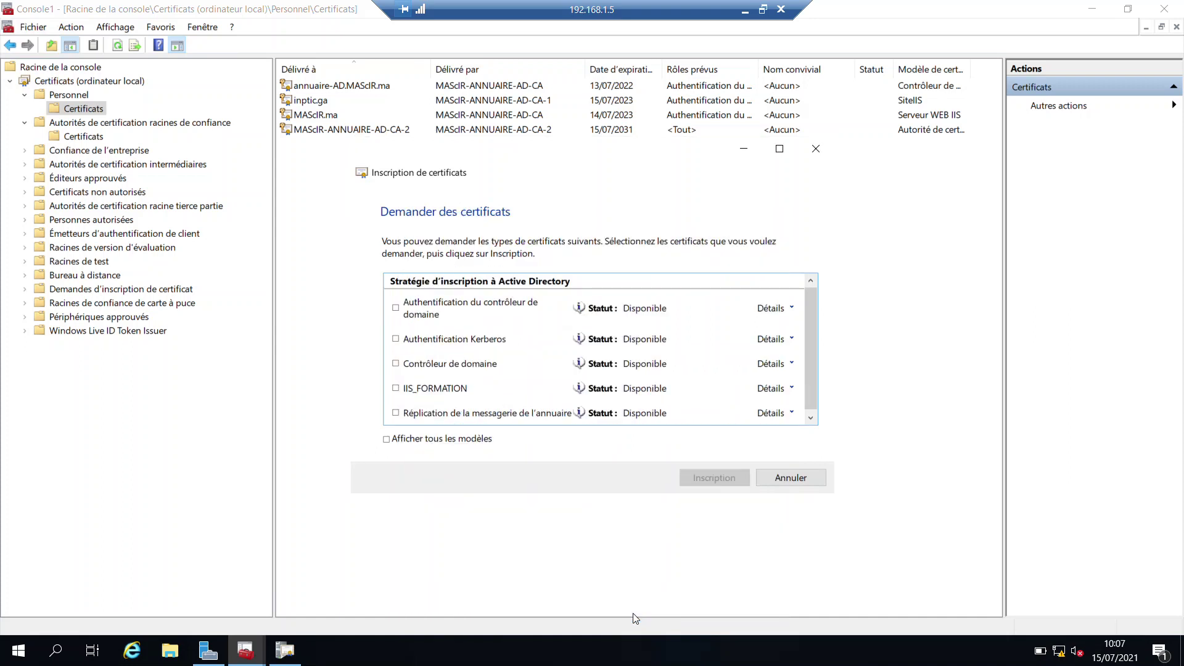
Try to enroll the IIS_FORMATION certificate and close the enrollment wizard.
left_click(396, 389)
left_click(711, 481)
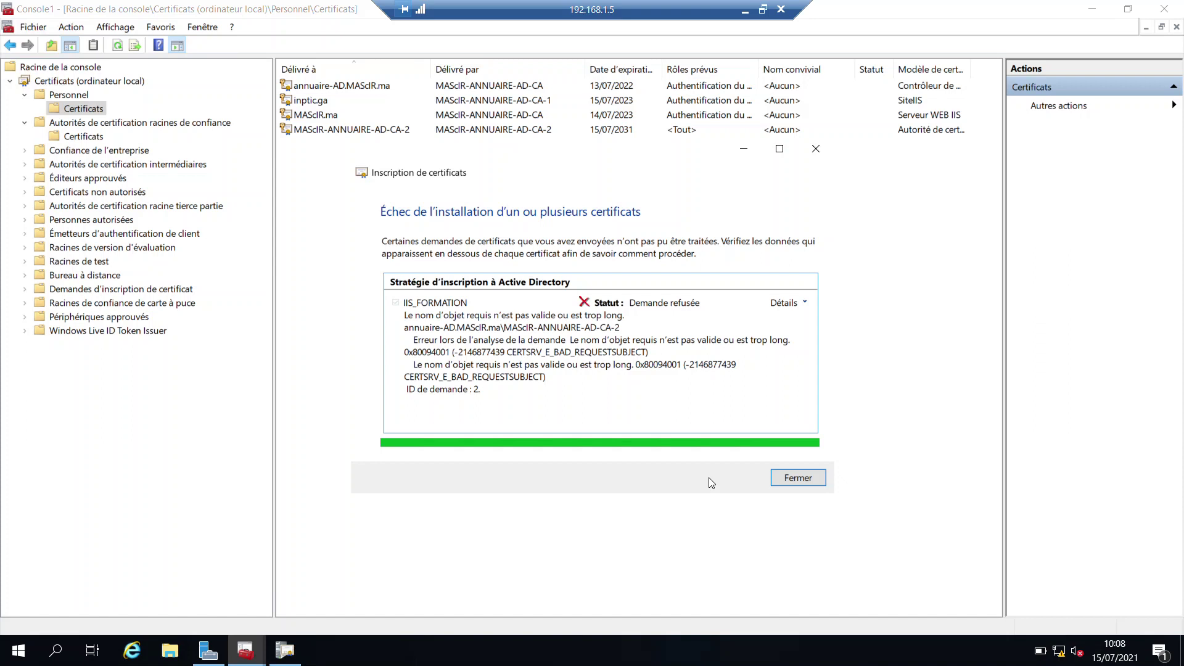
left_click(780, 477)
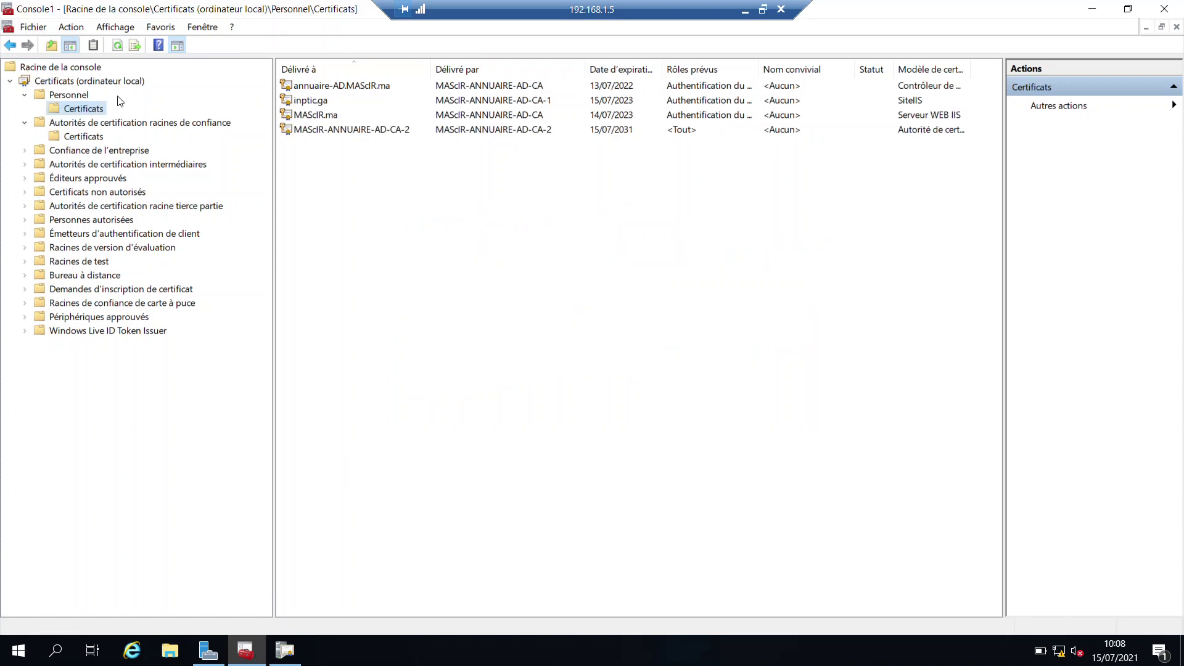
Request a new certificate in the Personnel store using the Active Directory enrollment policy and open the IIS_FORMATION certificate's properties.
right_click(86, 111)
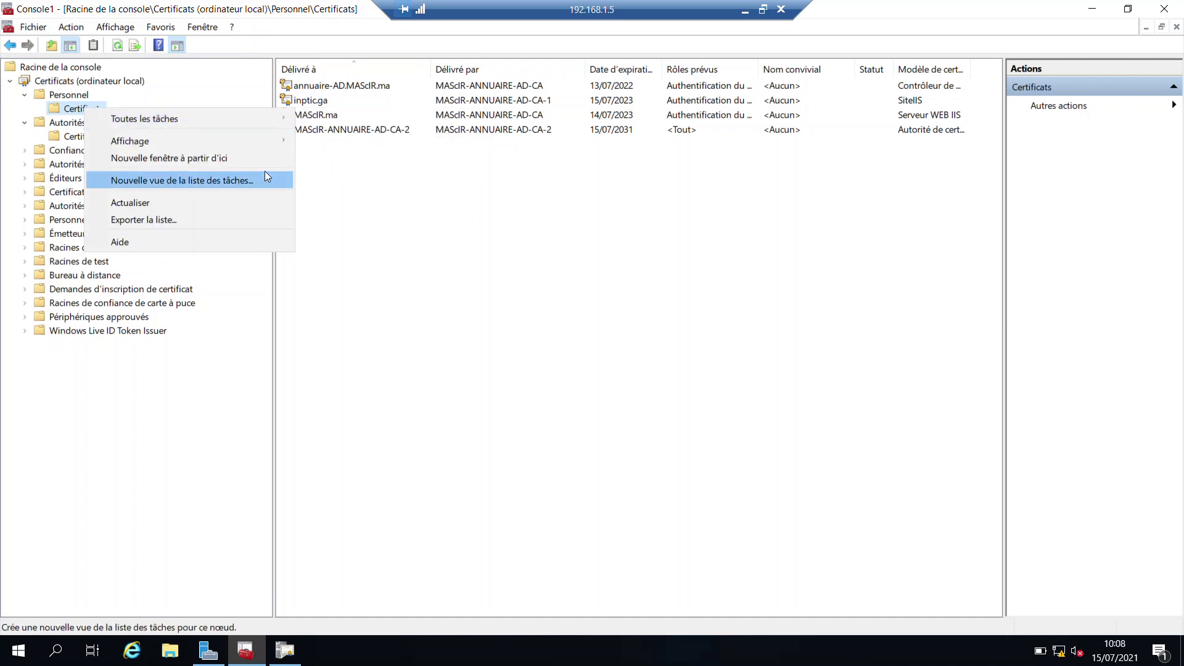
mouse_move(229, 120)
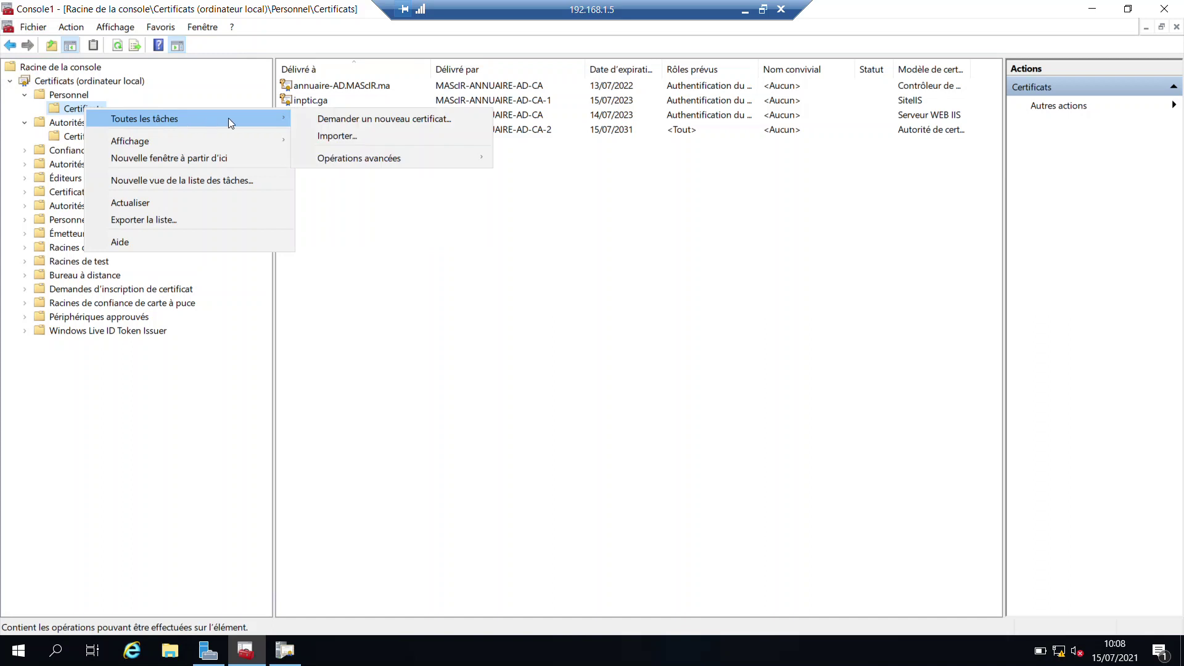
left_click(317, 118)
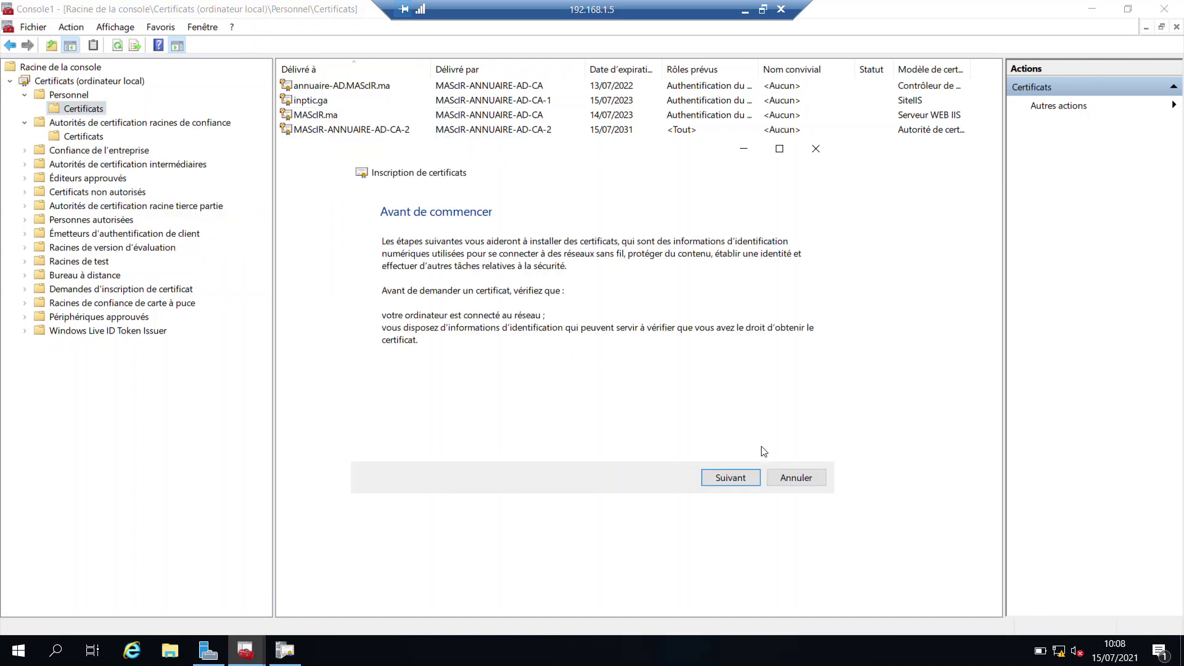
left_click(725, 480)
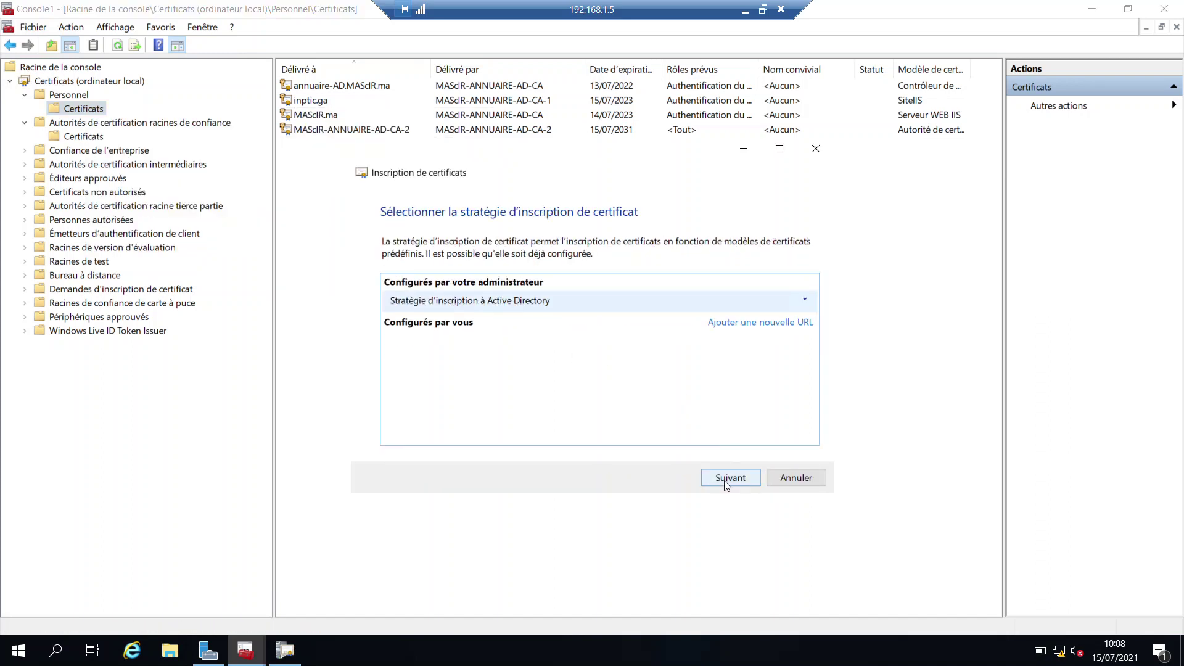
left_click(724, 482)
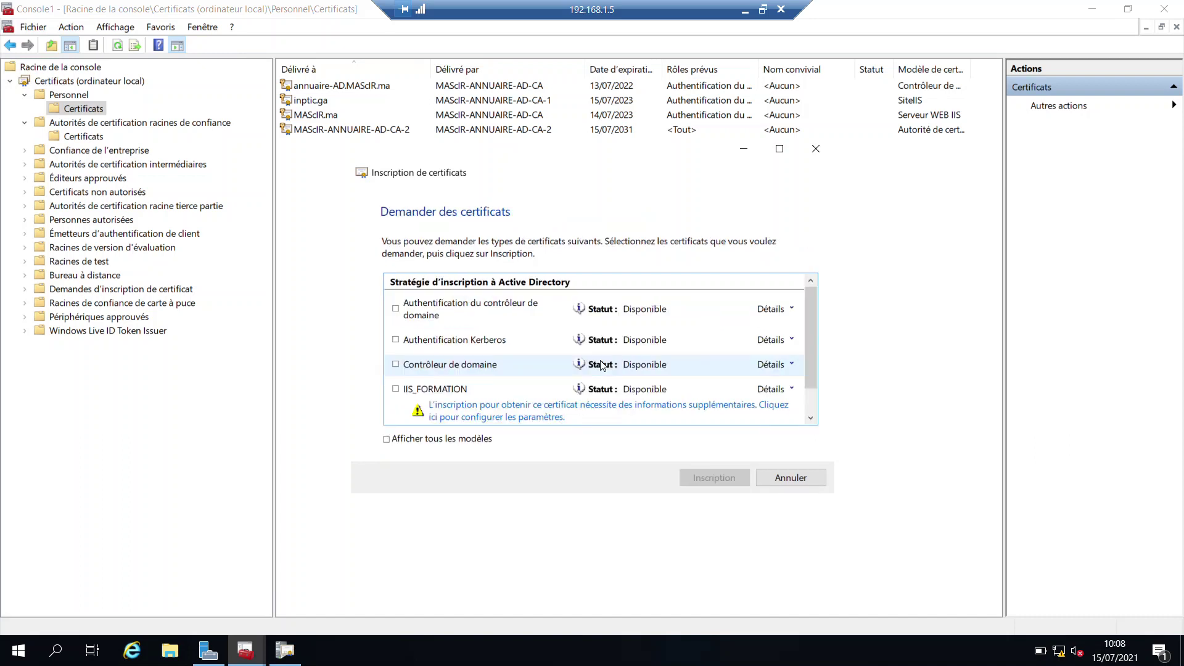
left_click(541, 414)
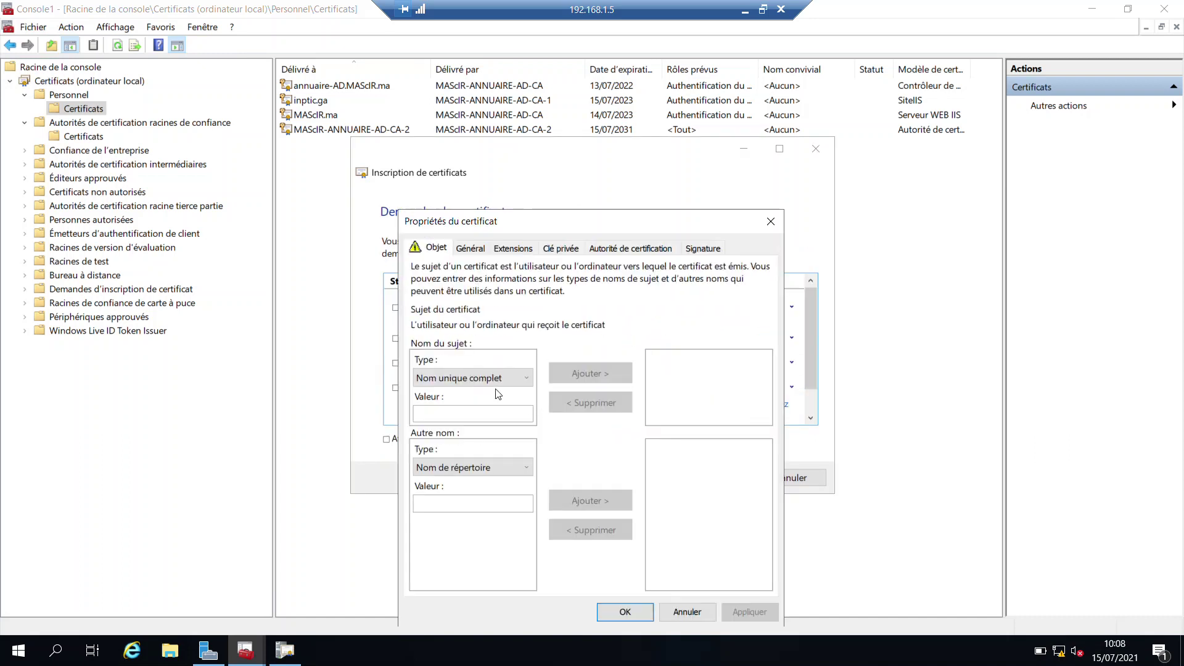
Add the Nom commun attribute with the value prodece.ga to the certificate's subject name.
left_click(515, 376)
left_click(497, 409)
left_click(477, 410)
type("prode")
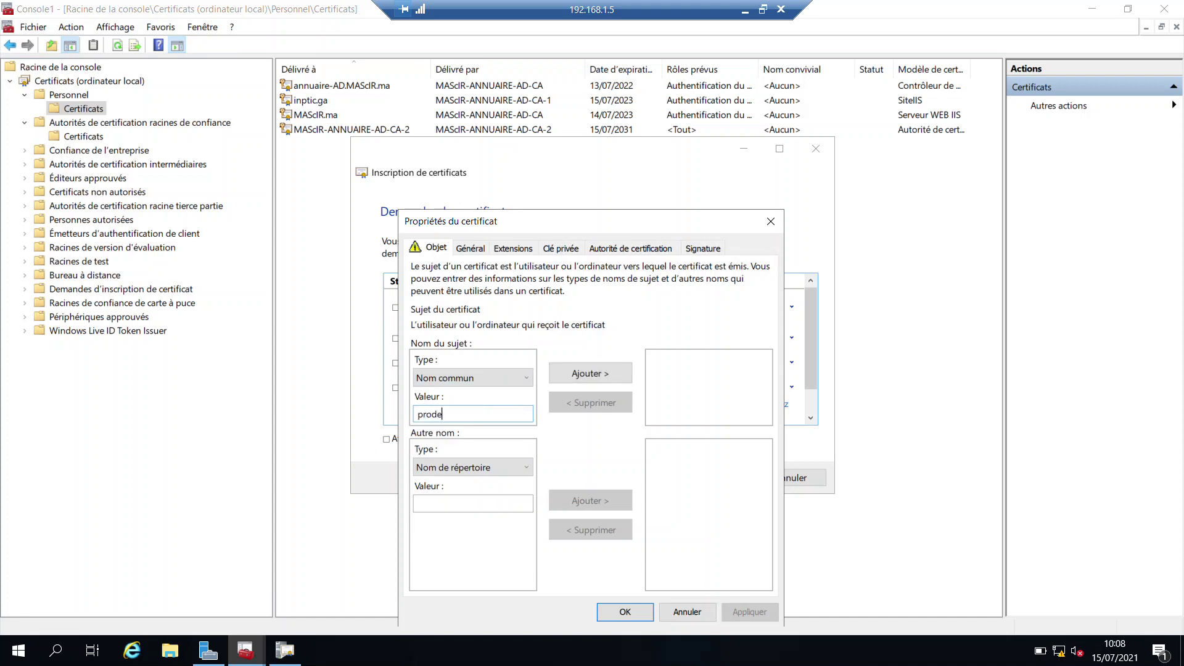
type("ce.ga")
left_click(591, 373)
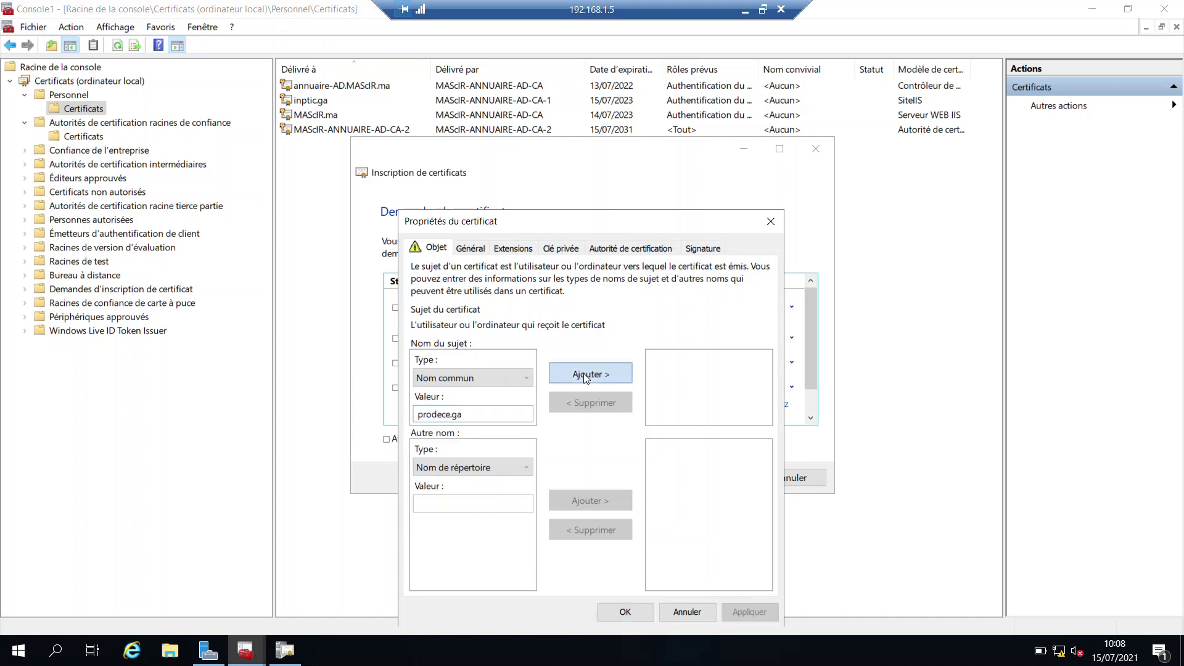
Add the Organisation attribute with the value prodece to the subject name, then apply and accept the certificate properties.
left_click(527, 377)
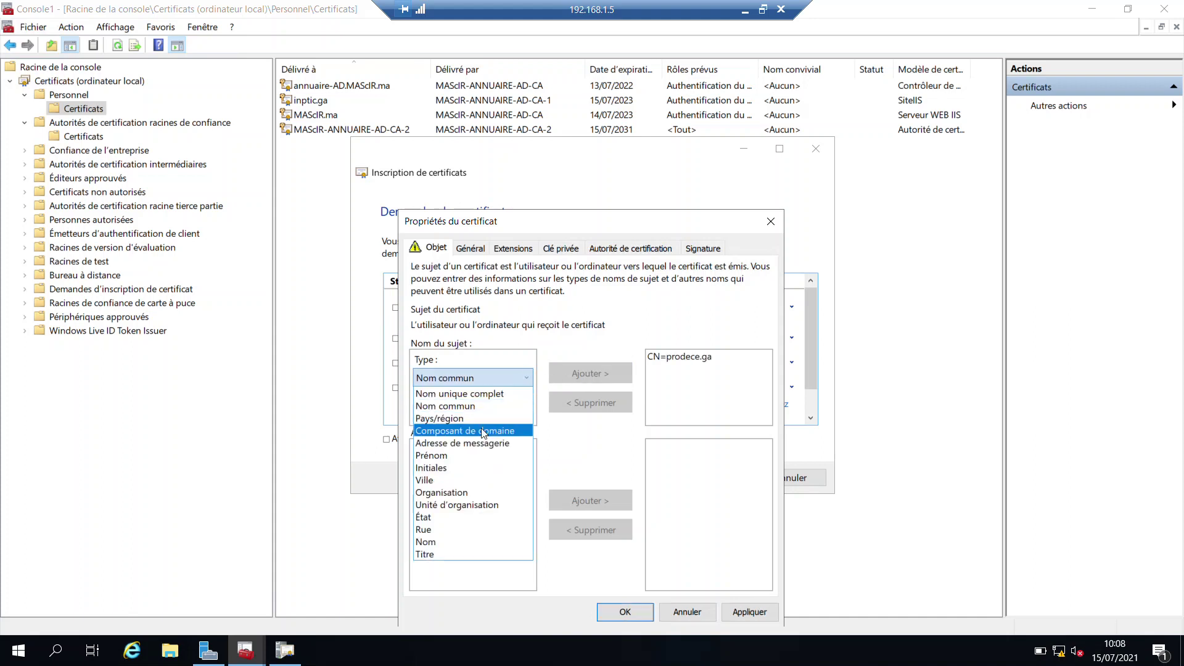
left_click(457, 492)
left_click(470, 413)
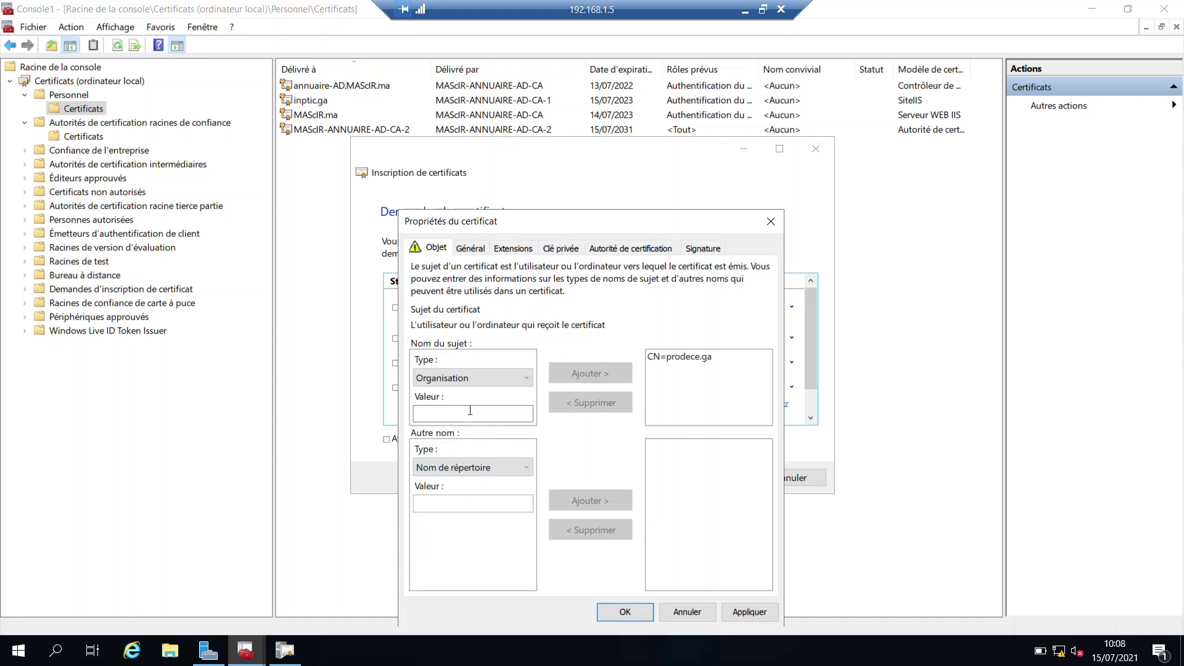
type("prodece")
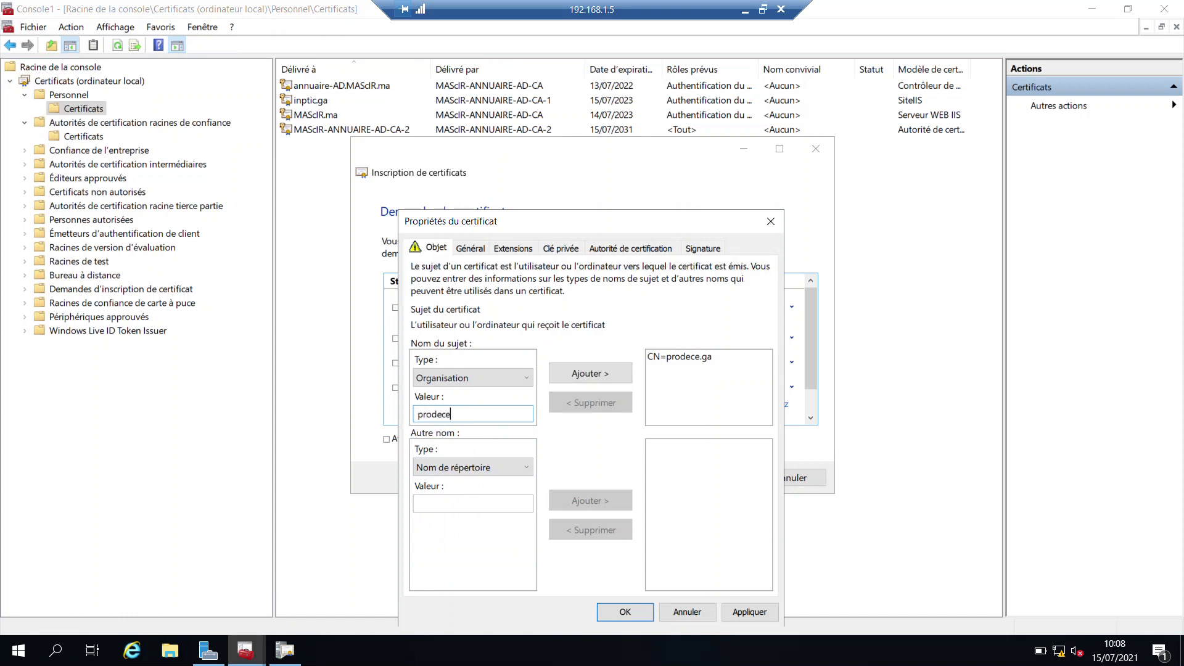
left_click(565, 374)
left_click(749, 612)
left_click(641, 612)
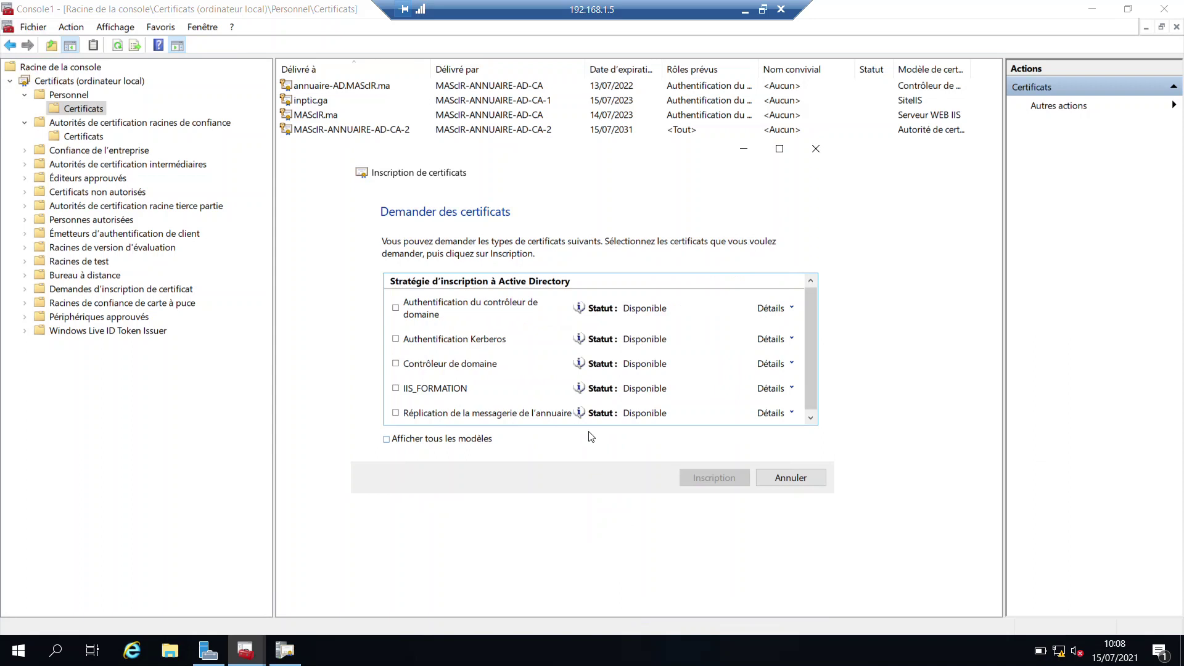
Enroll the IIS_FORMATION certificate and finish the enrollment wizard.
left_click(395, 389)
left_click(717, 478)
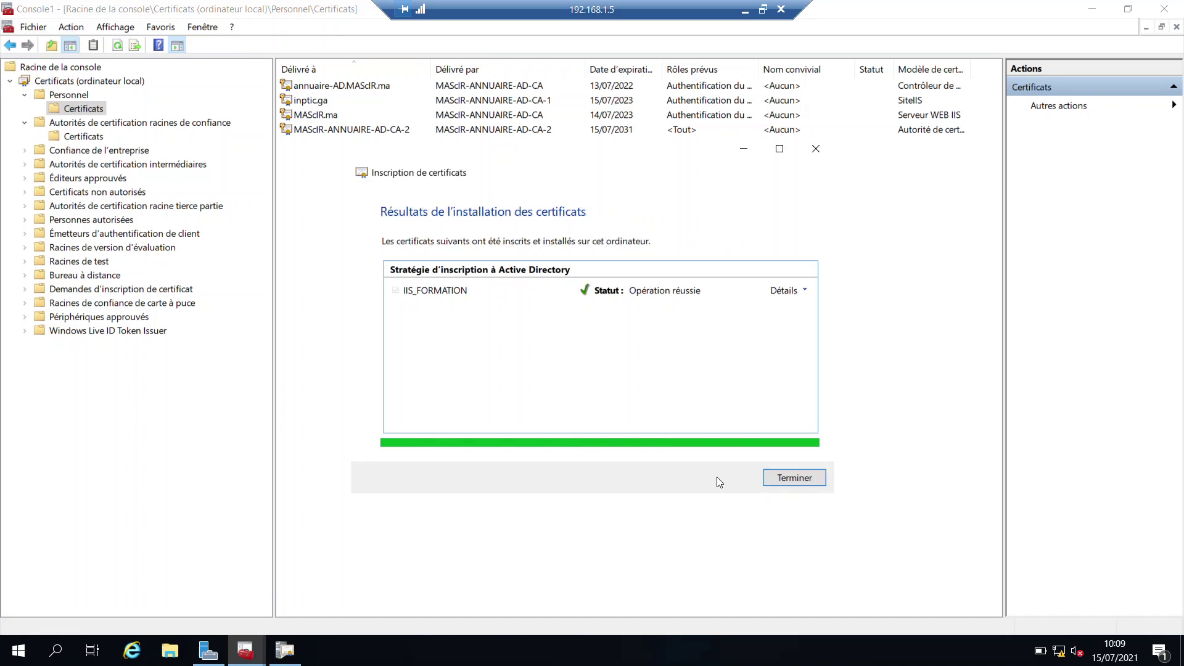
left_click(789, 478)
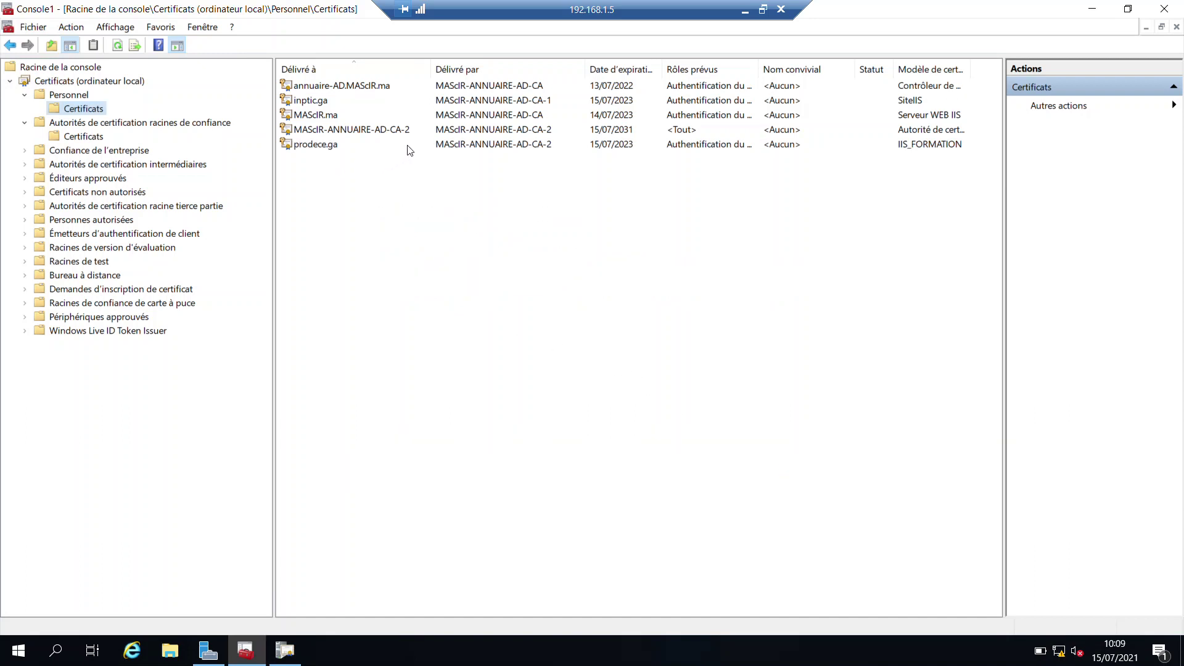
Examine the prodece.ga certificate in the Personnel store, its available tasks, and the trusted root authorities' certificates.
left_click(355, 148)
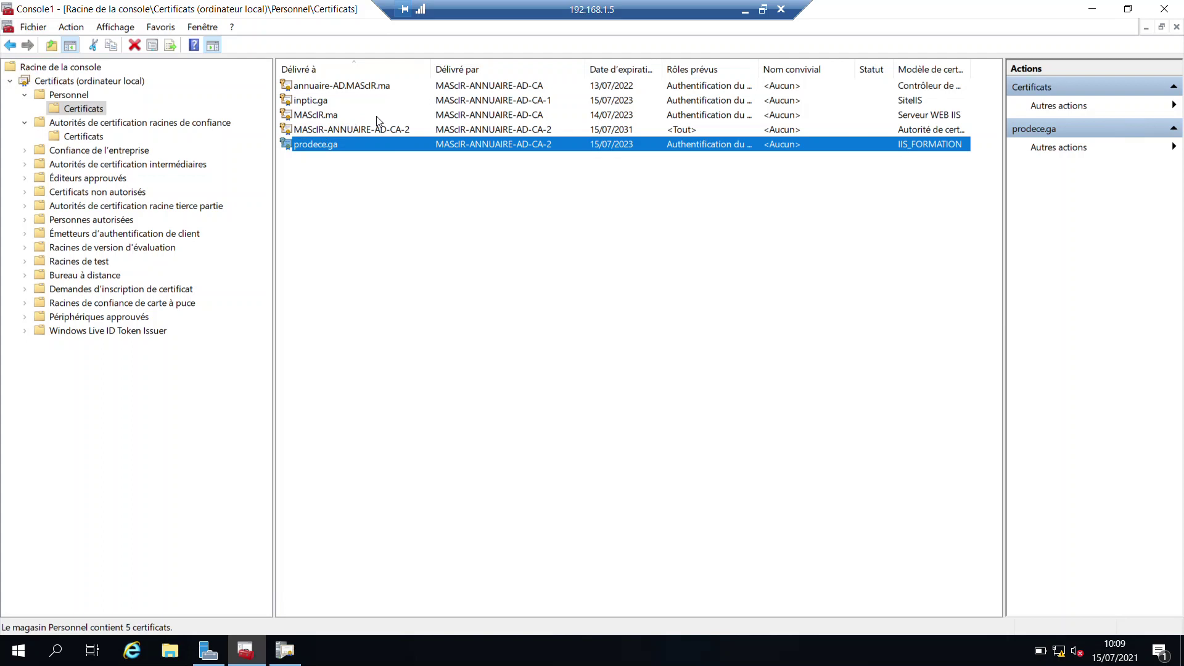
left_click(102, 140)
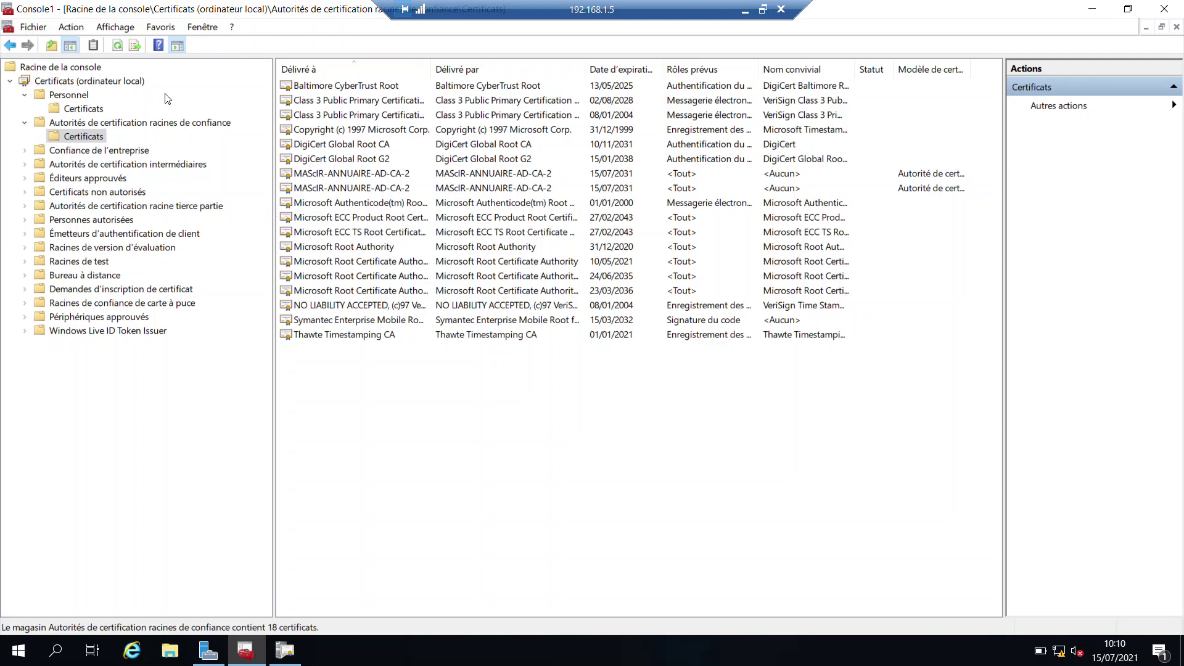
left_click(84, 110)
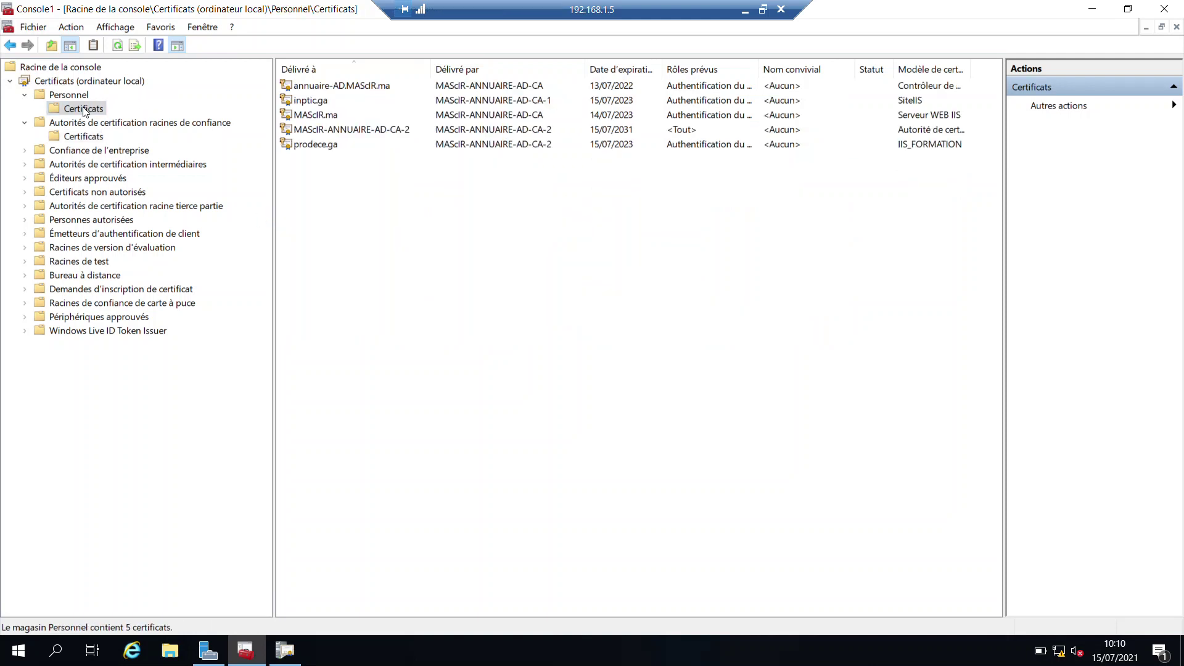
left_click(333, 148)
right_click(335, 152)
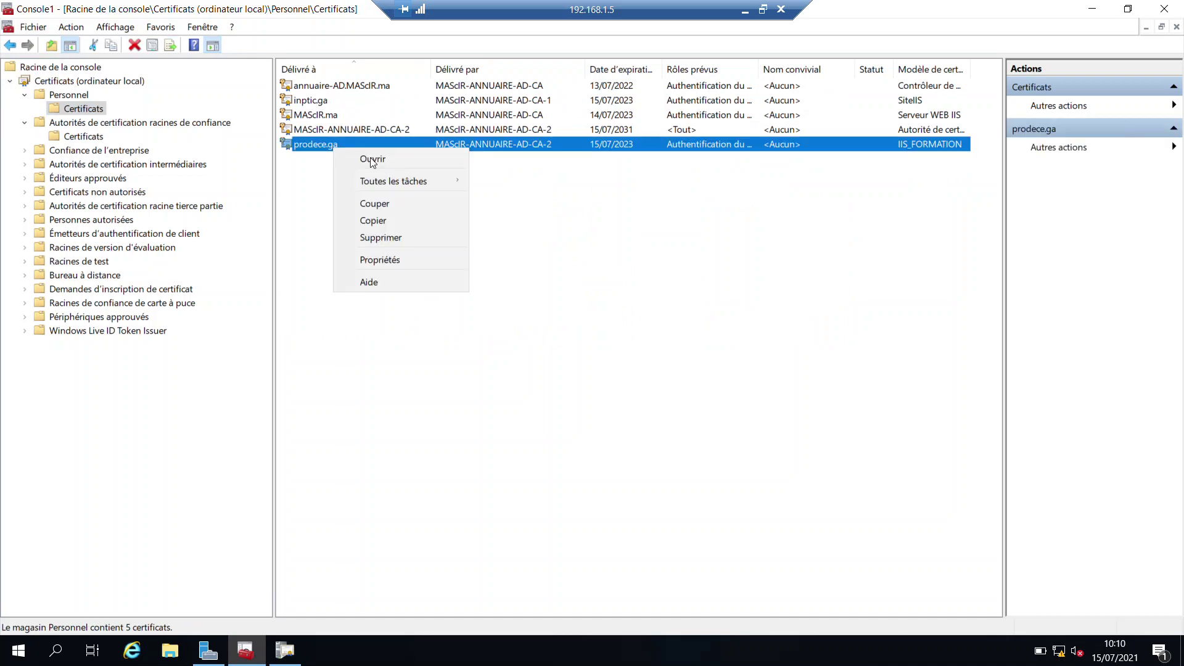
mouse_move(396, 183)
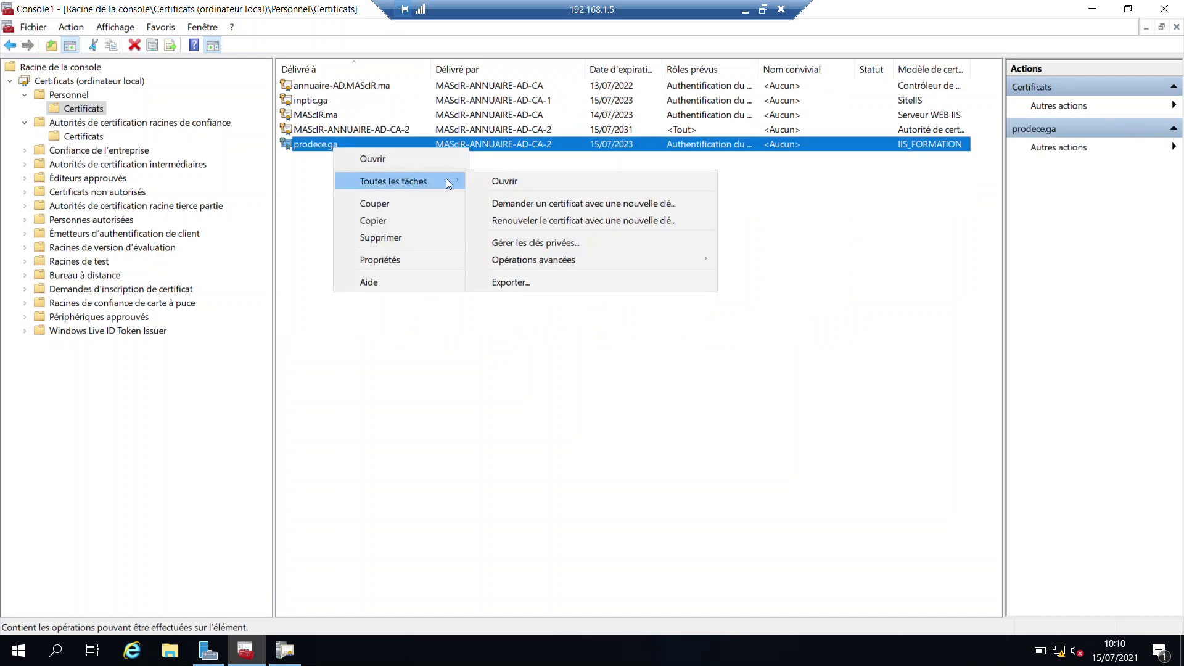
left_click(81, 99)
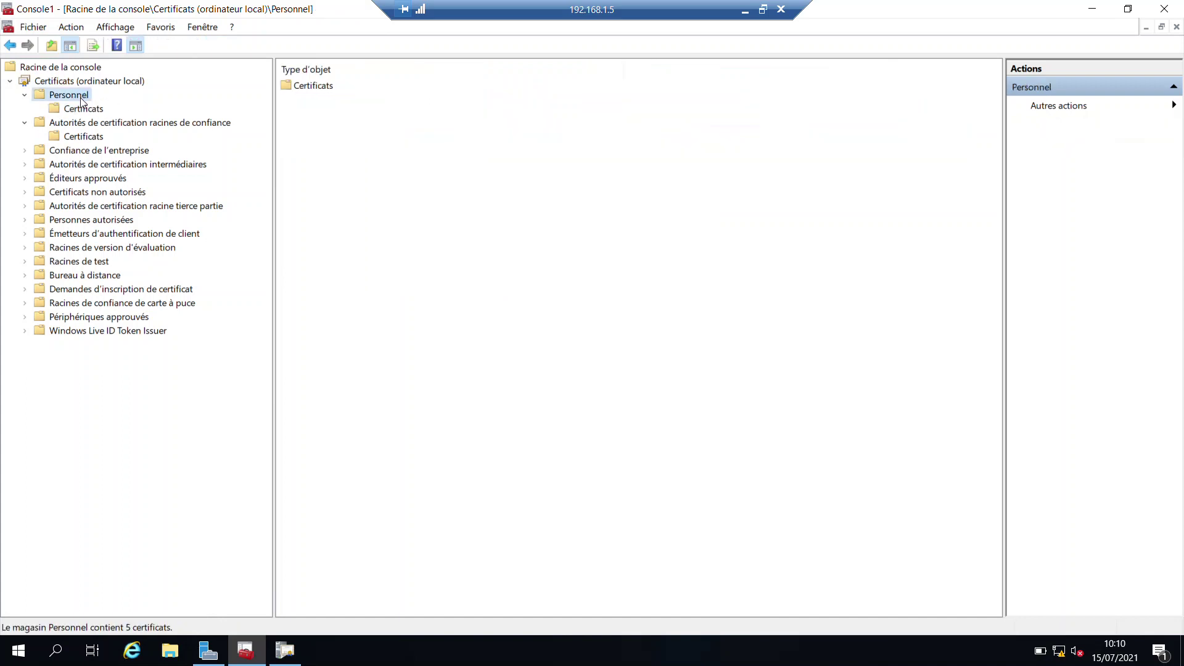
left_click(85, 110)
right_click(87, 109)
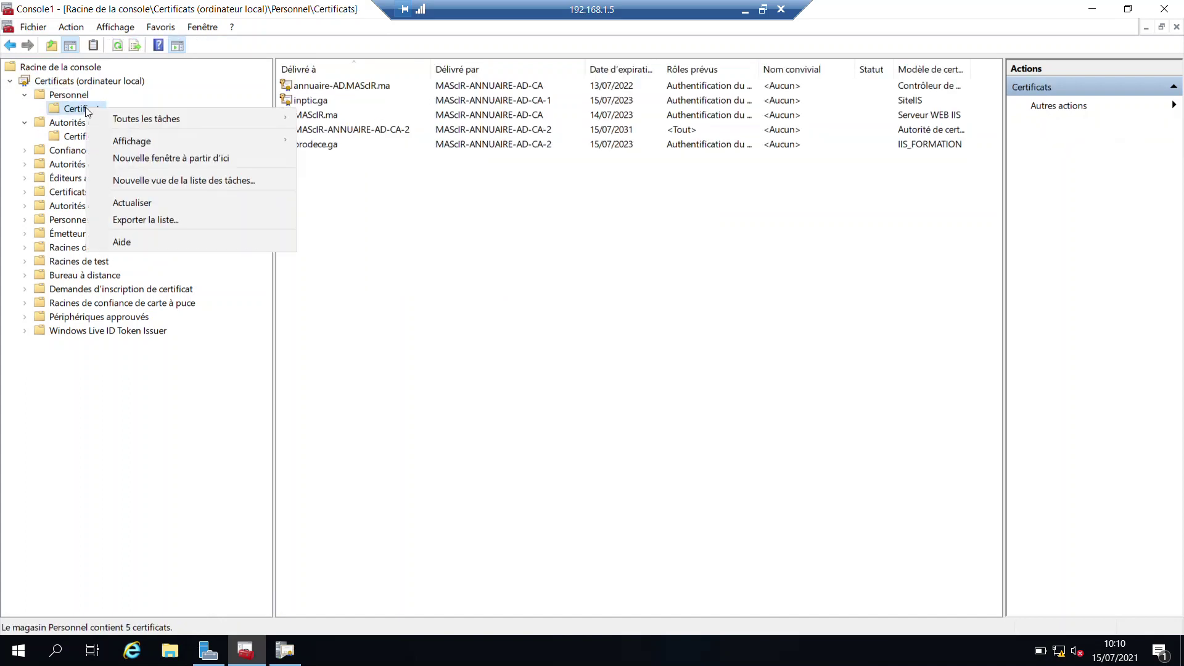
mouse_move(178, 120)
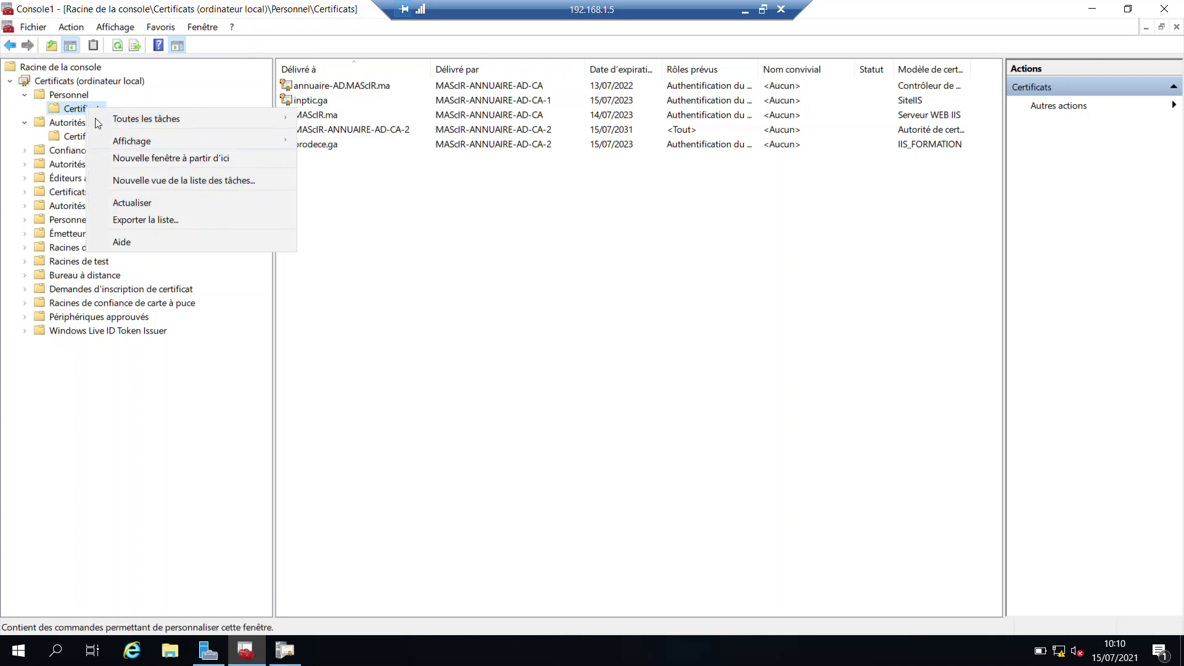
left_click(326, 121)
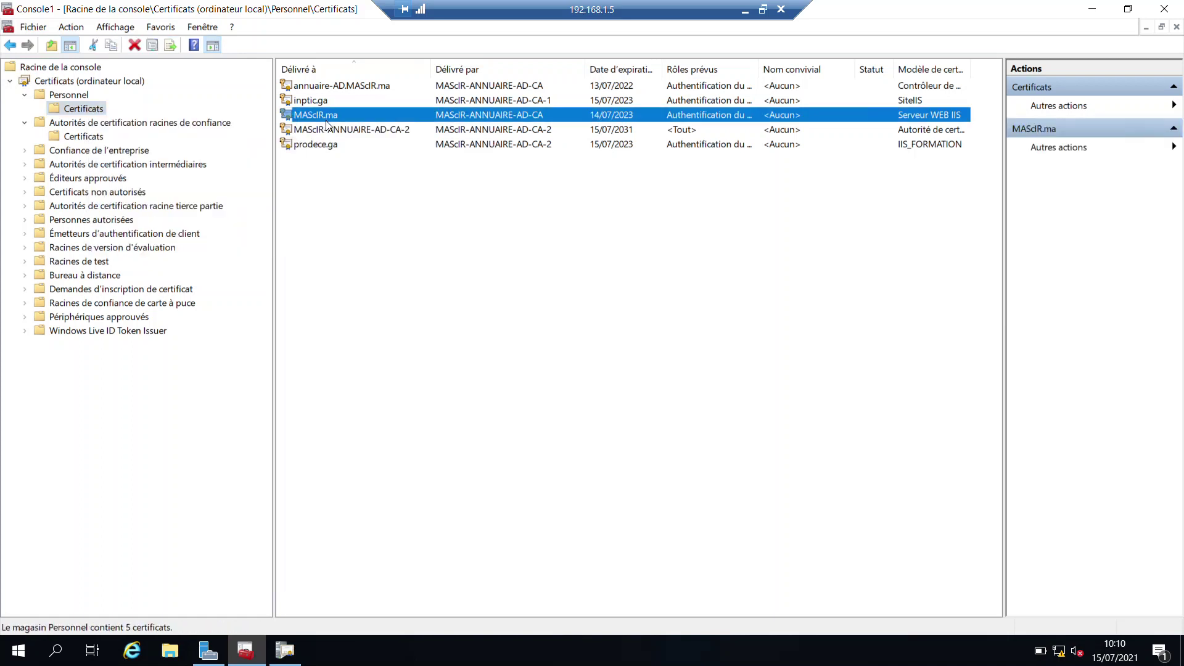
Start exporting the prodece.ga certificate without its private key, in the X.509 binaire encodé DER (*.cer) format.
right_click(317, 144)
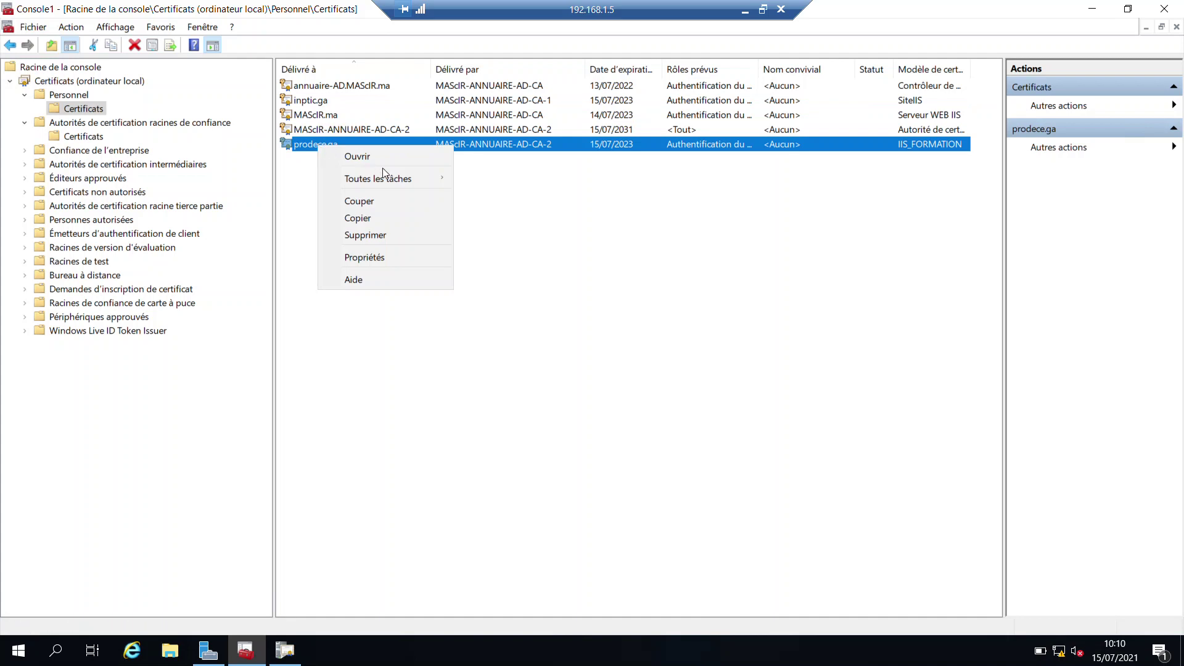
mouse_move(423, 176)
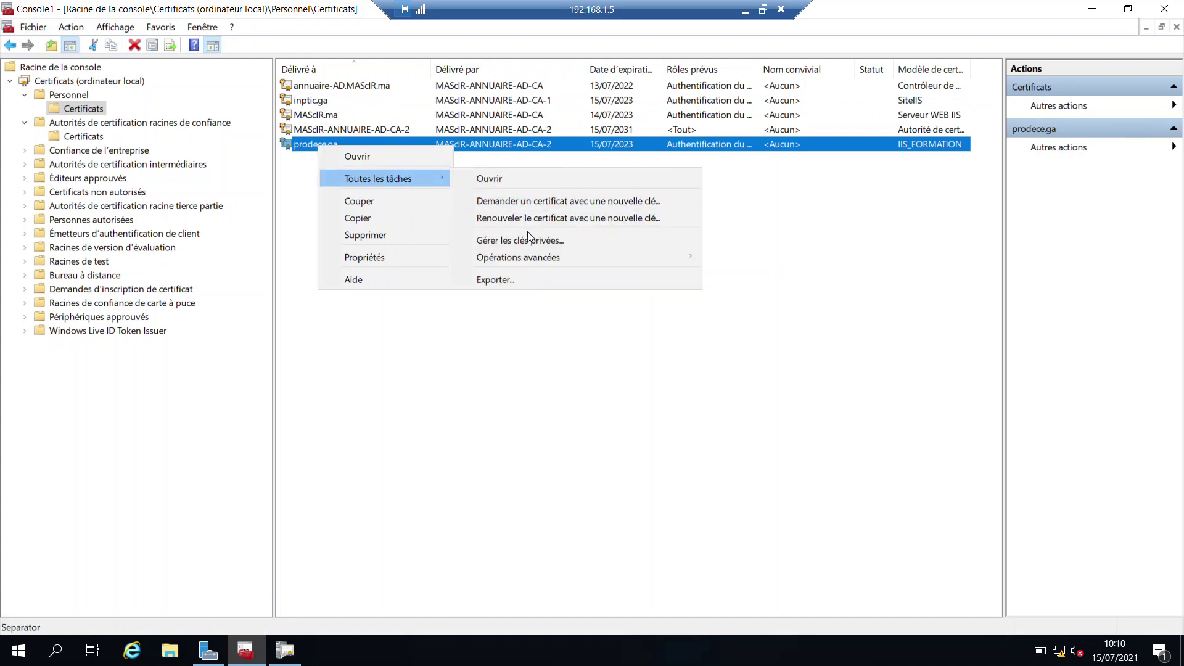
left_click(515, 279)
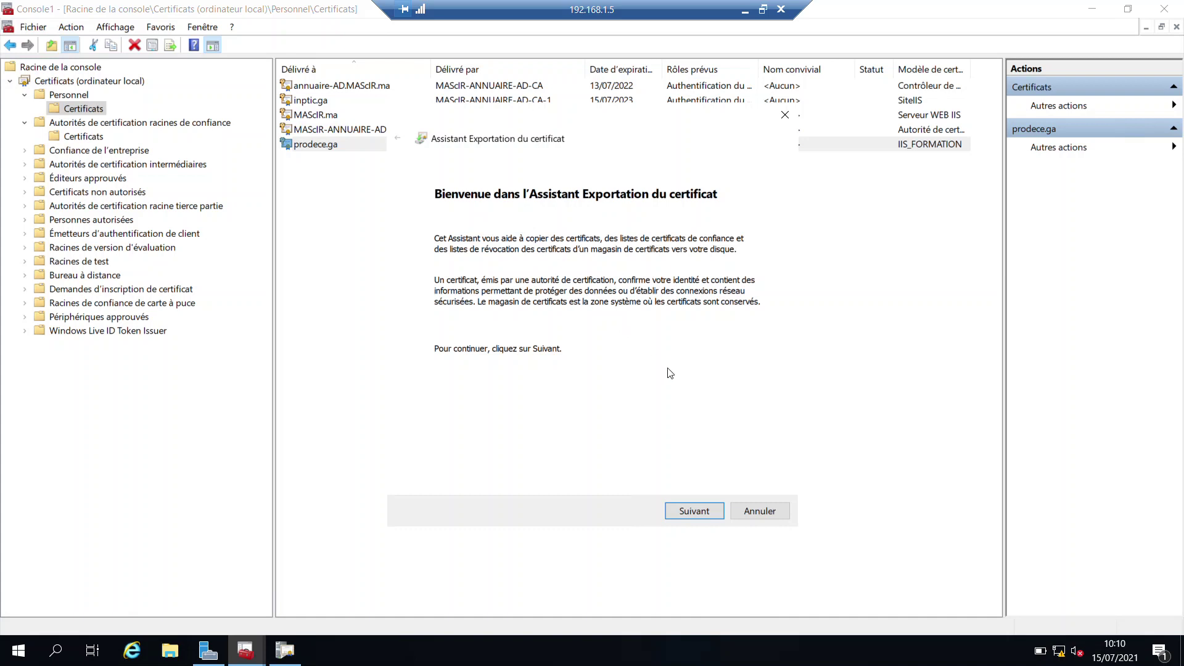
left_click(691, 508)
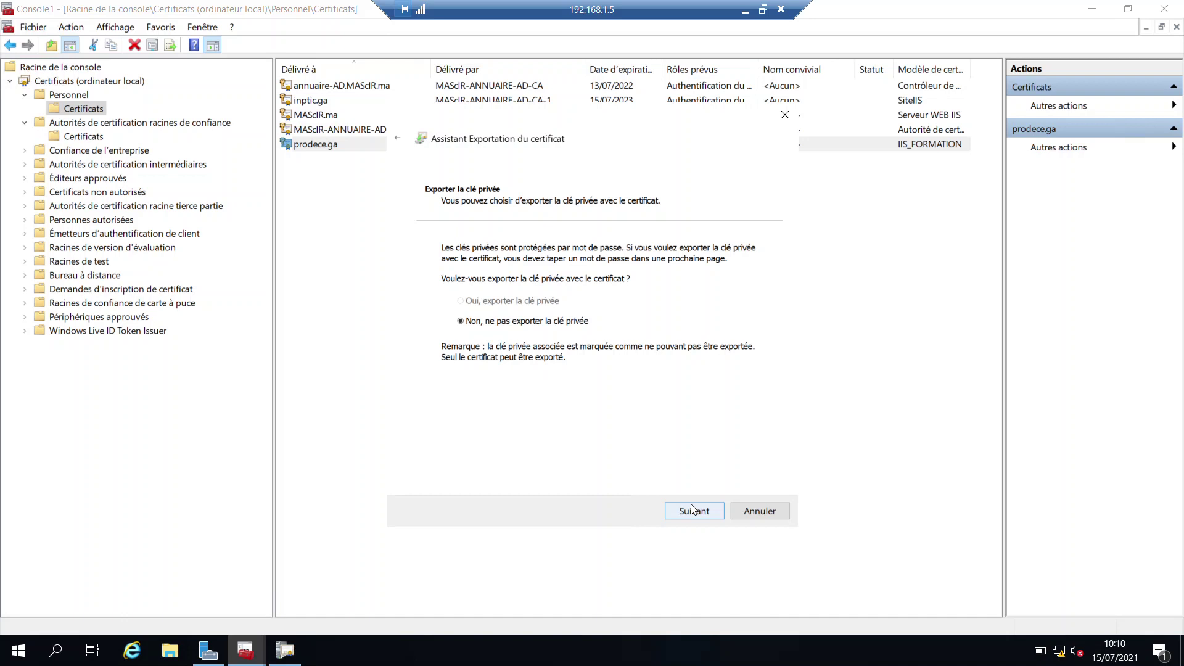
left_click(691, 510)
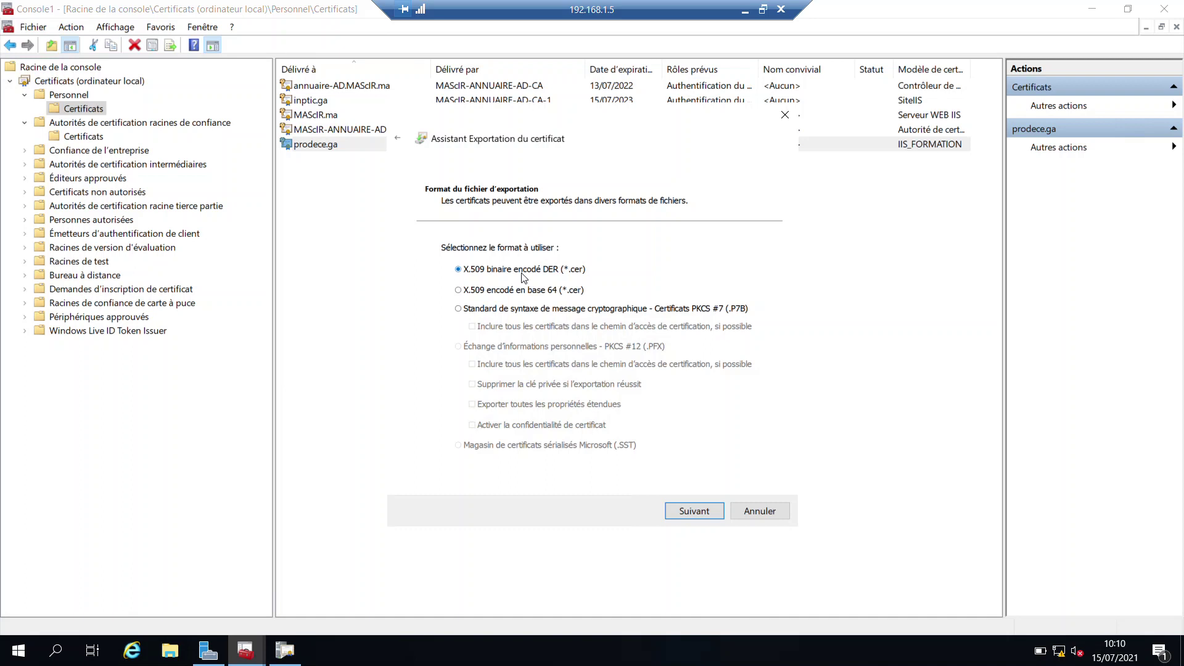
left_click(694, 511)
Set the export file to iis.cer in the Documents folder and continue to the export summary.
left_click(708, 266)
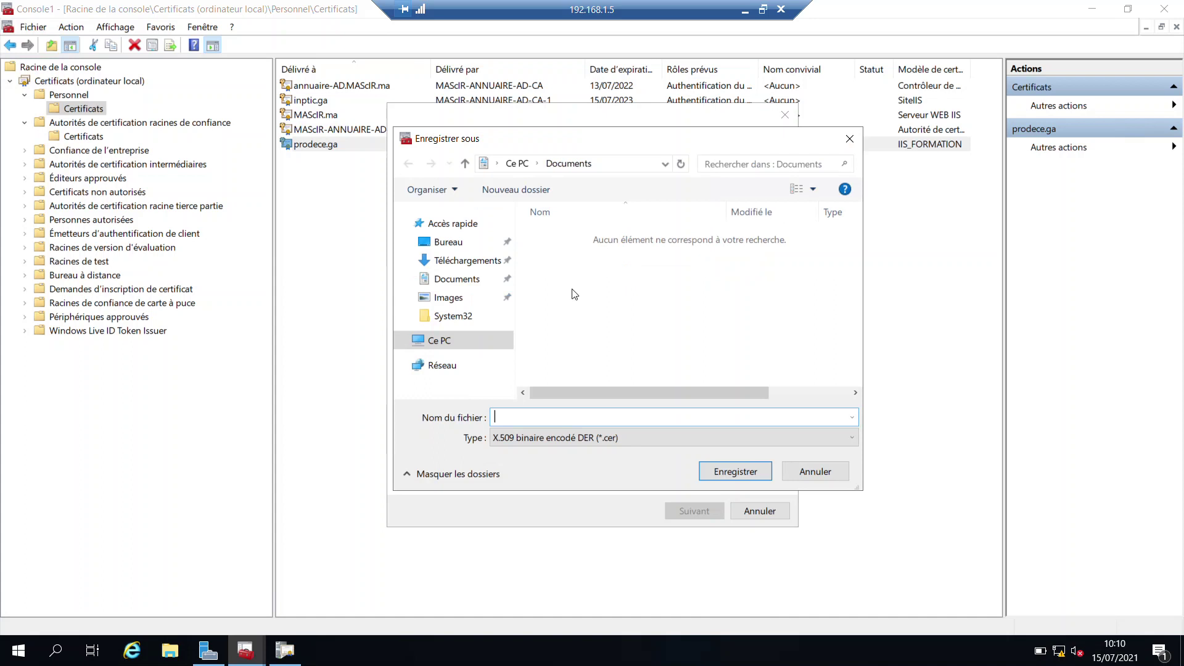
left_click(461, 277)
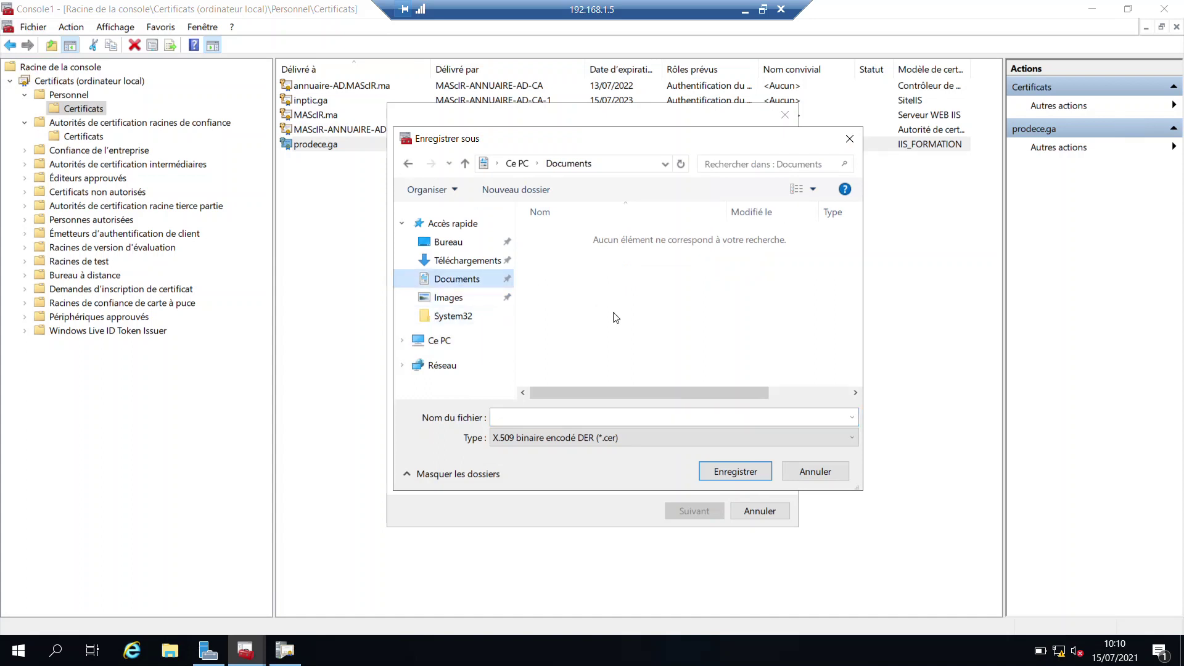
left_click(577, 414)
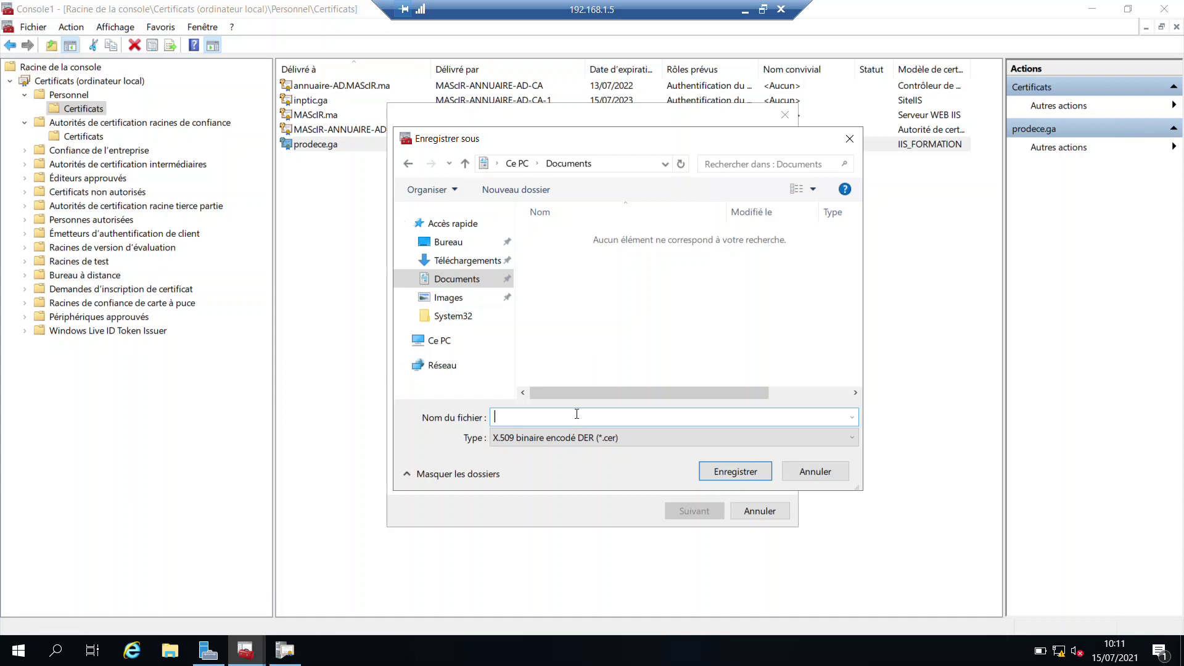
type("is")
key("BackSpace")
type("is")
left_click(732, 470)
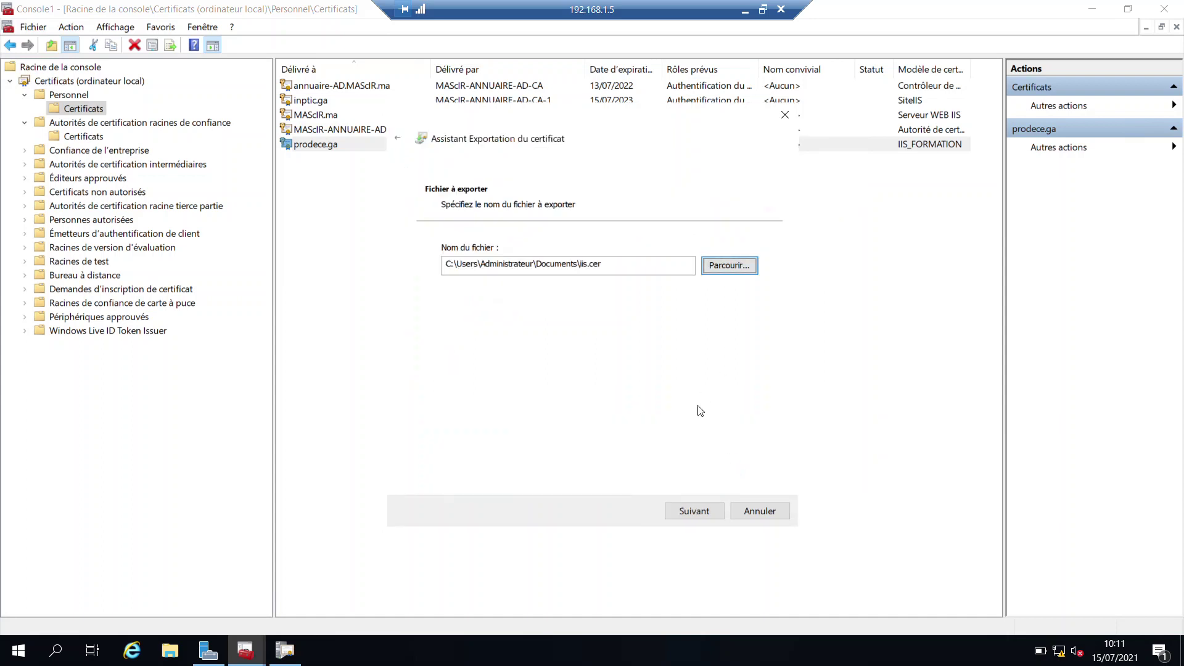
left_click(694, 511)
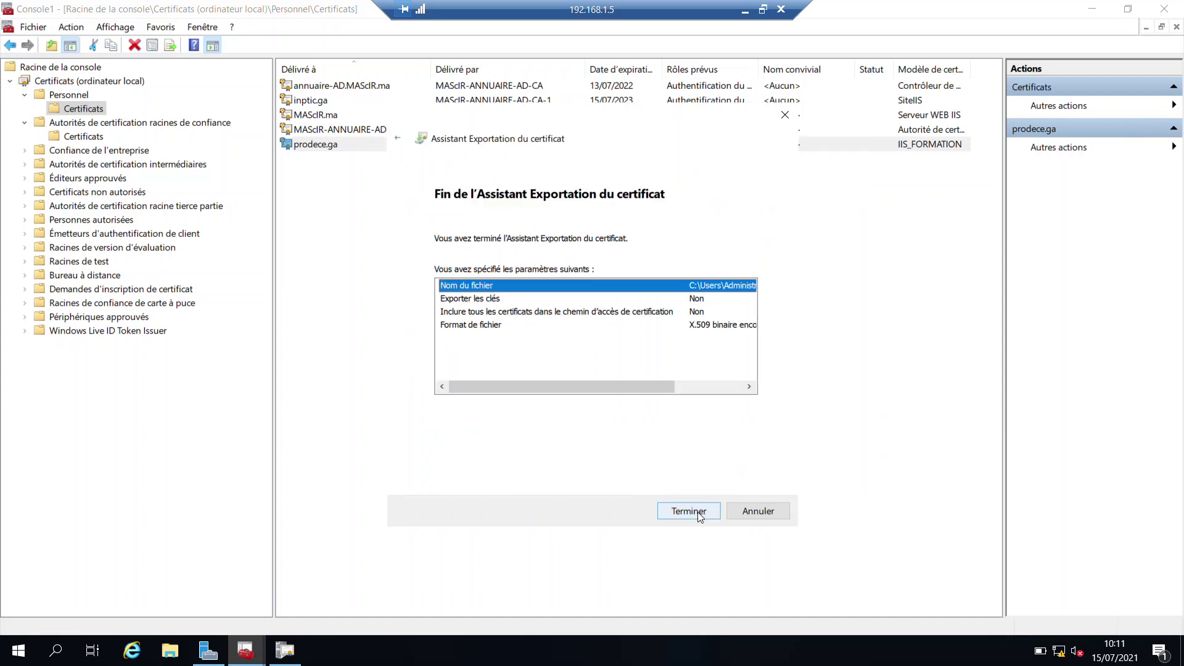
Review the export settings, complete the certificate export and dismiss the completion message.
mouse_move(623, 387)
left_mouse_down()
mouse_move(672, 390)
mouse_move(613, 387)
left_mouse_up()
left_click(694, 510)
left_click(654, 427)
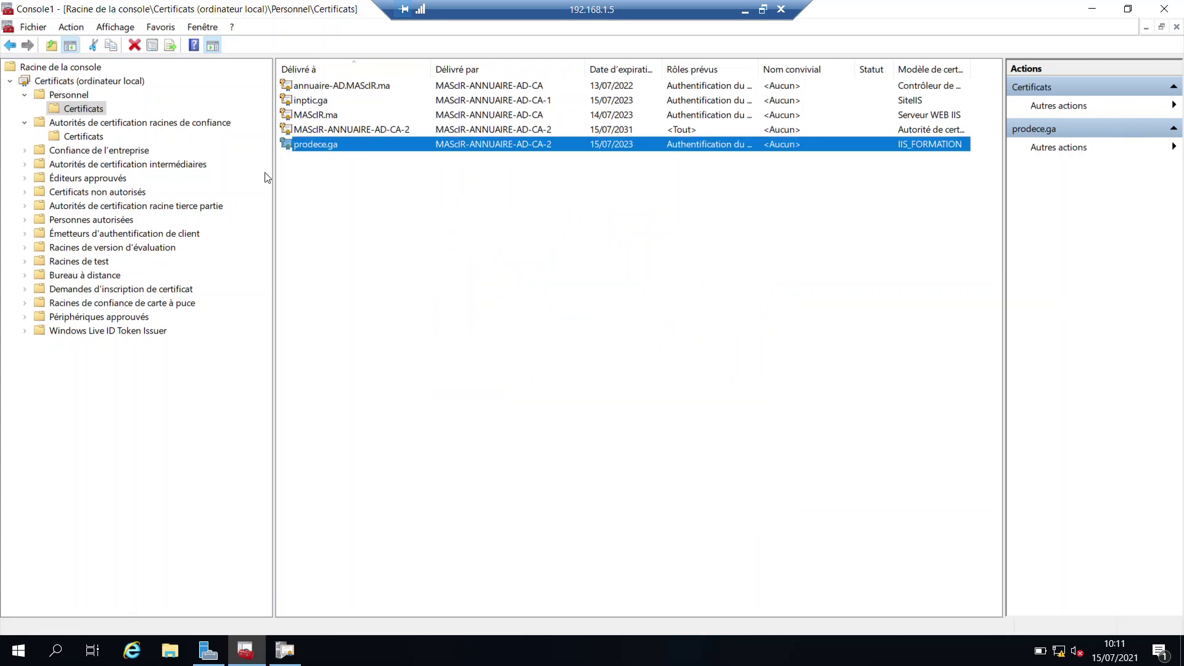
Start a certificate import into the trusted root authorities' Certificats store and choose iis.cer from the Documents folder.
left_click(93, 139)
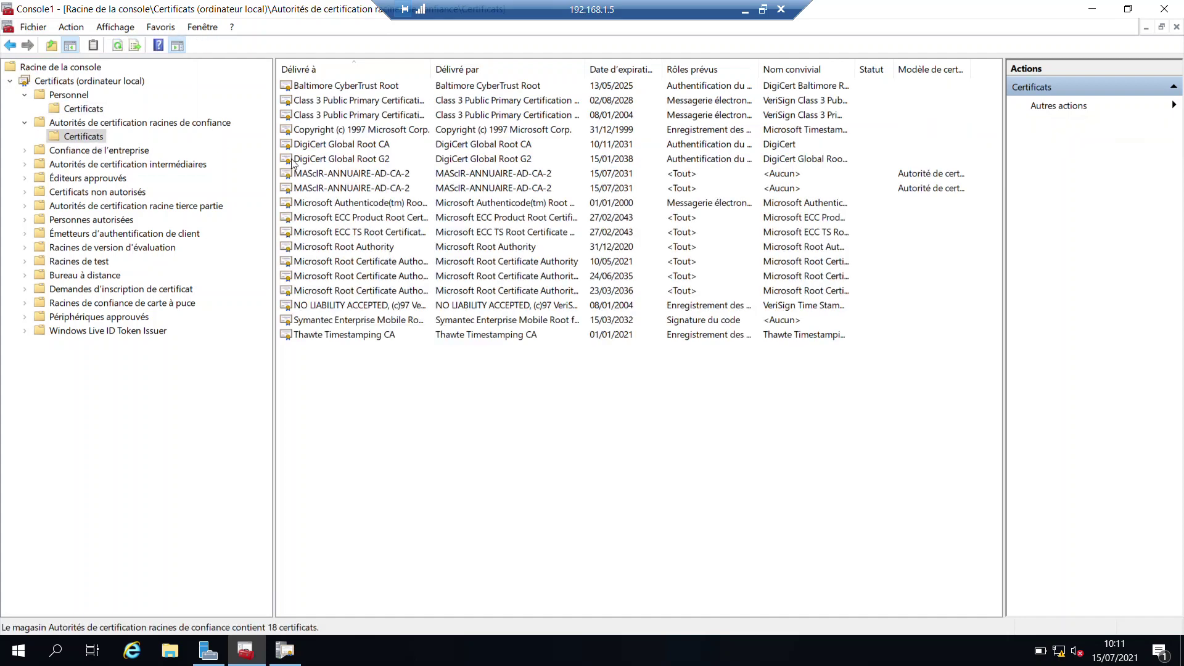
right_click(102, 138)
mouse_move(169, 147)
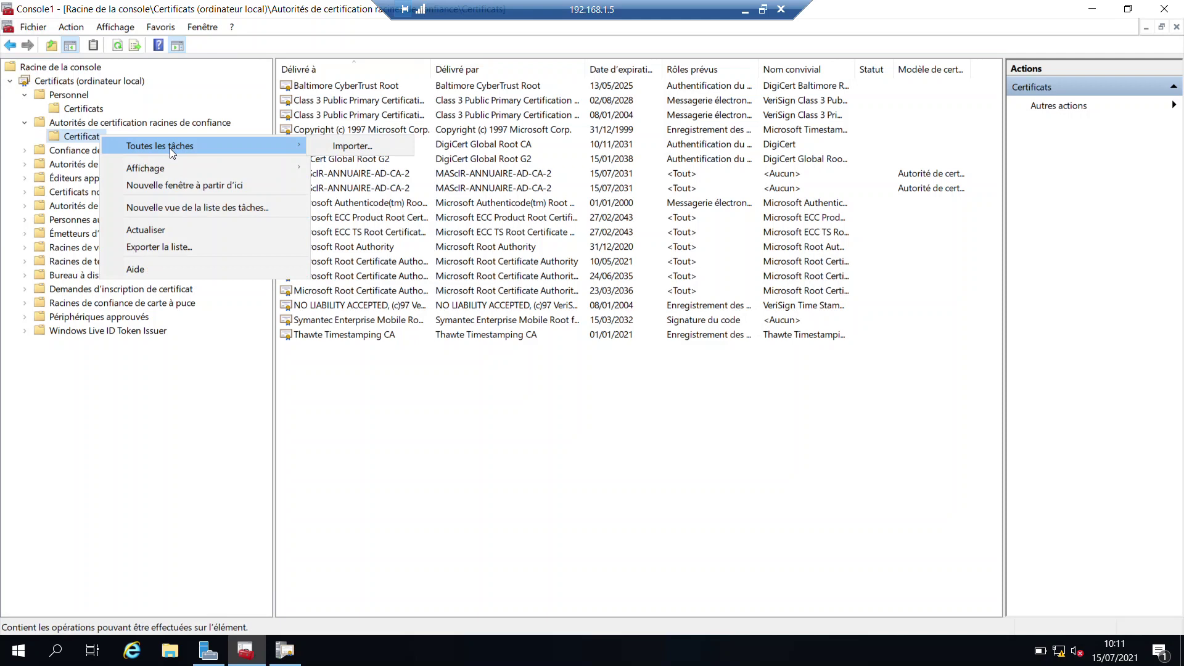
left_click(348, 146)
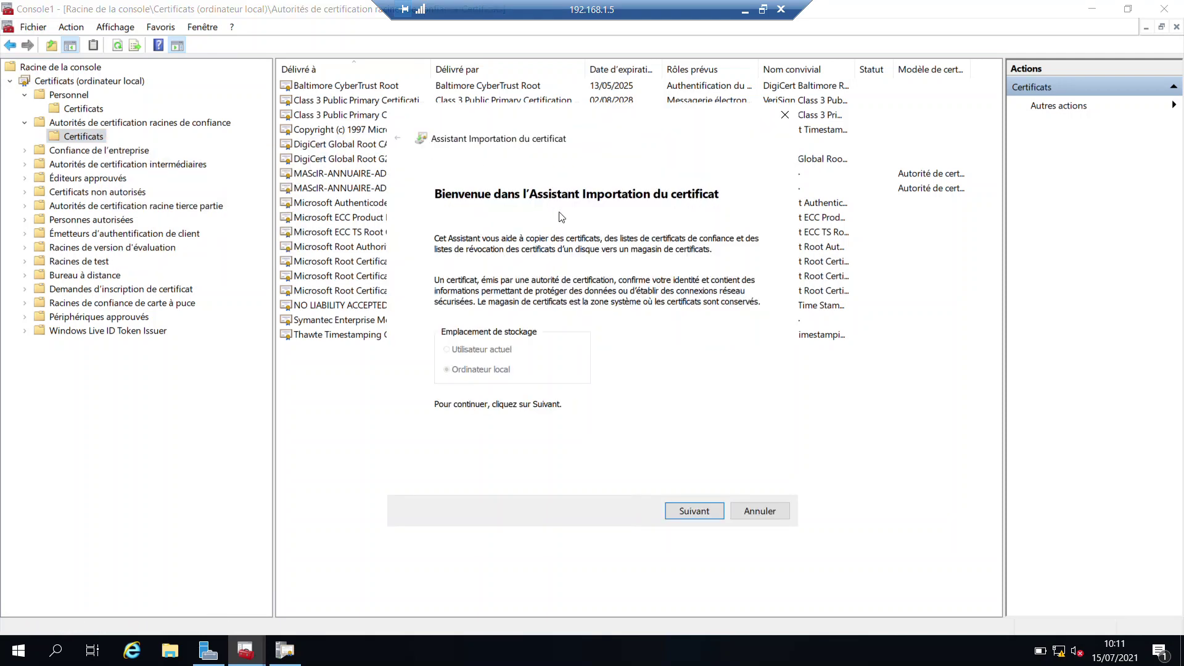
left_click(696, 512)
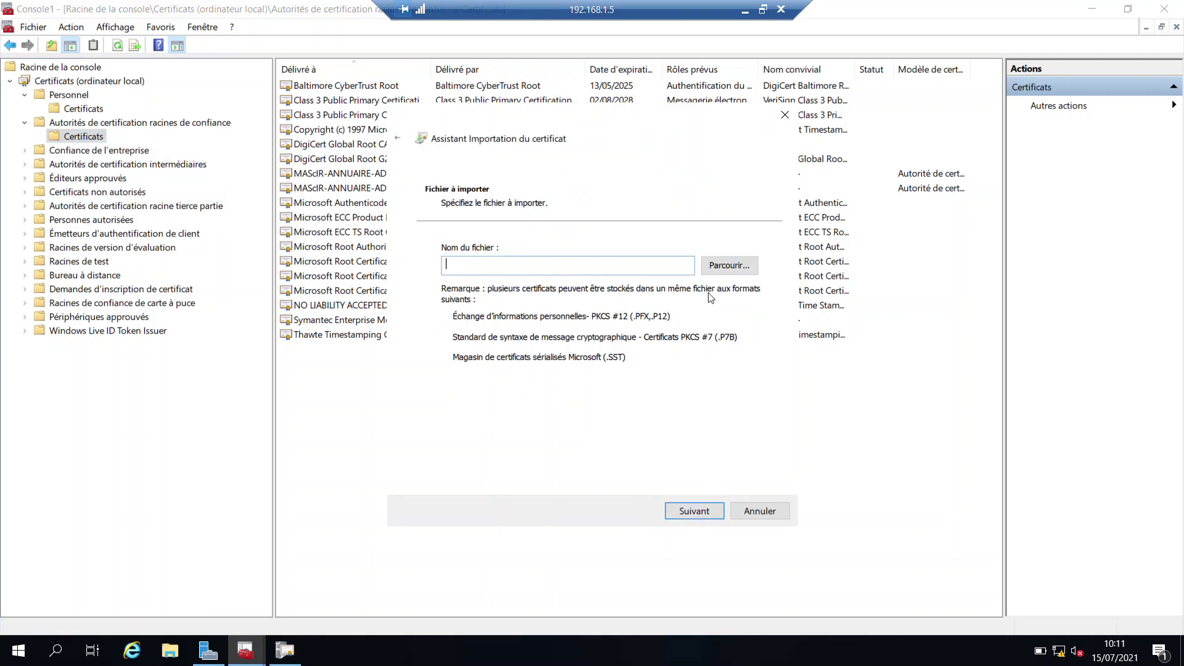
left_click(722, 276)
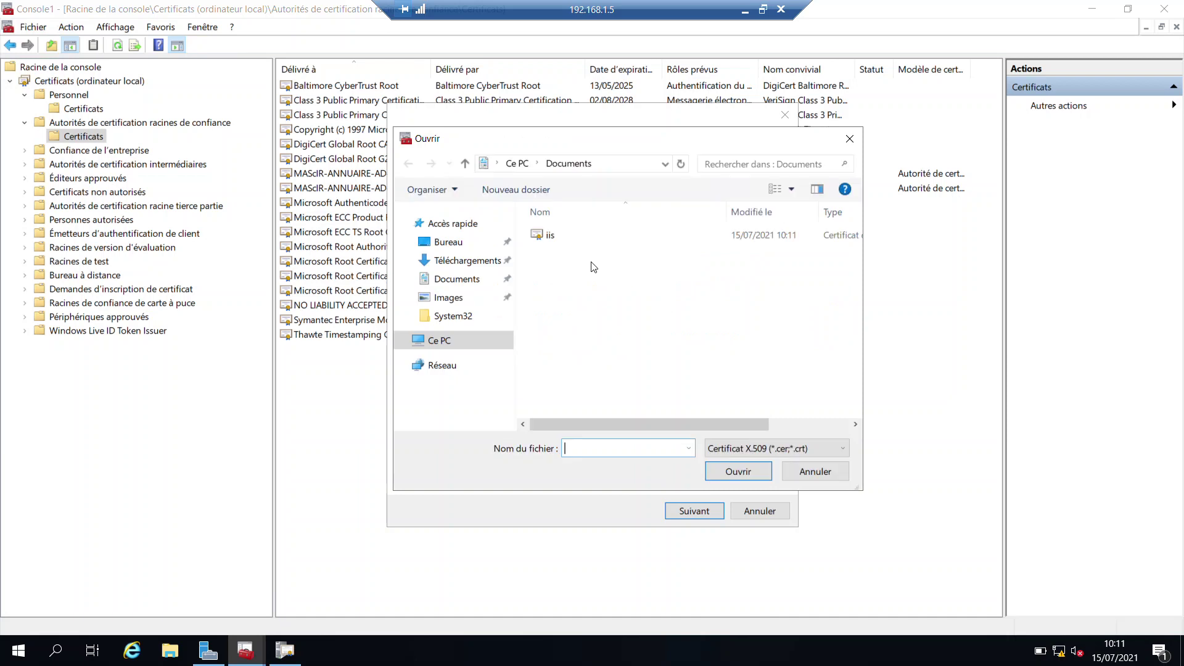
left_click(562, 239)
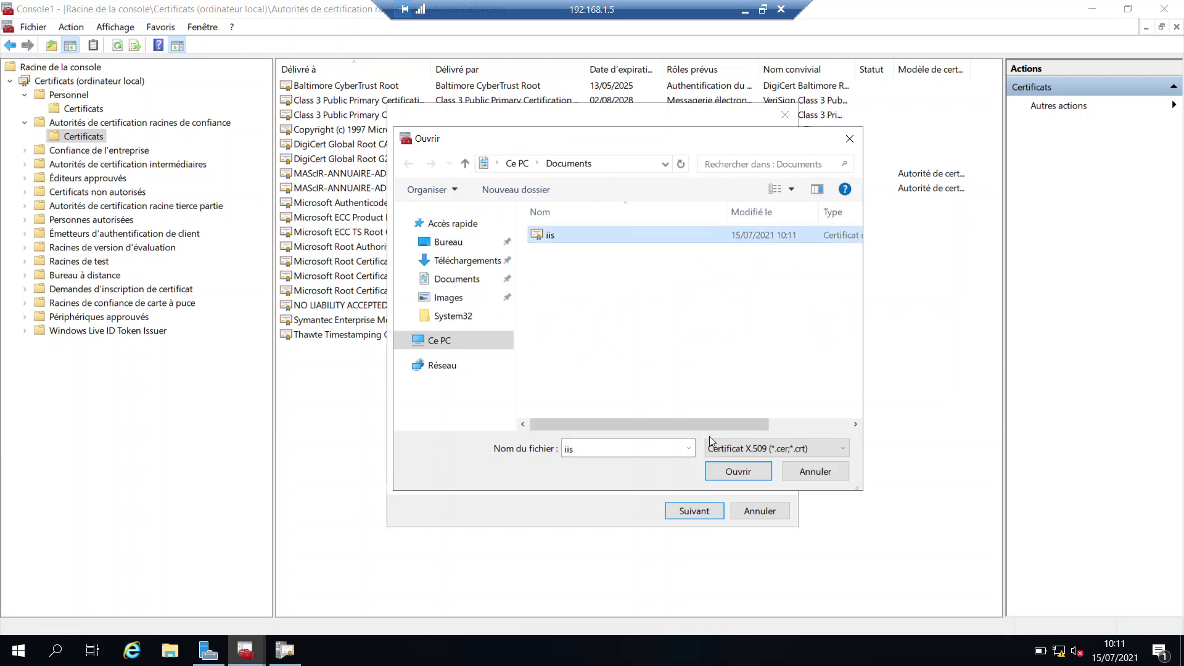
left_click(733, 471)
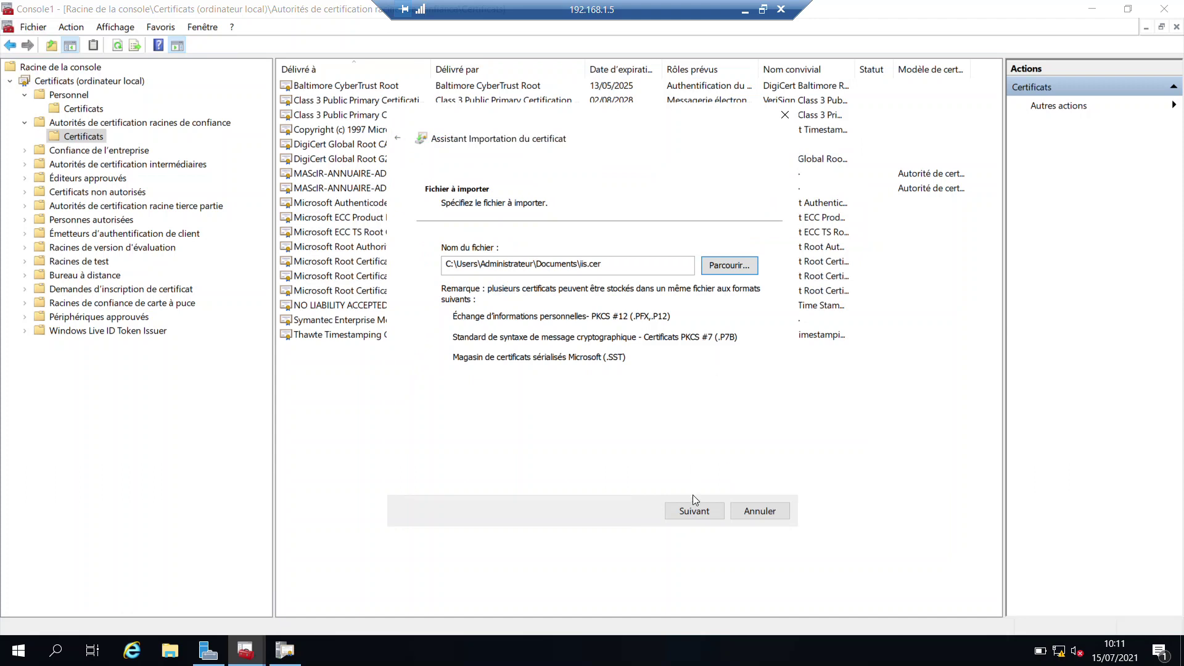
Import the certificate into the Autorités de certification racines de confiance store, dismiss the completion message and select the imported prodece.ga certificate.
left_click(693, 511)
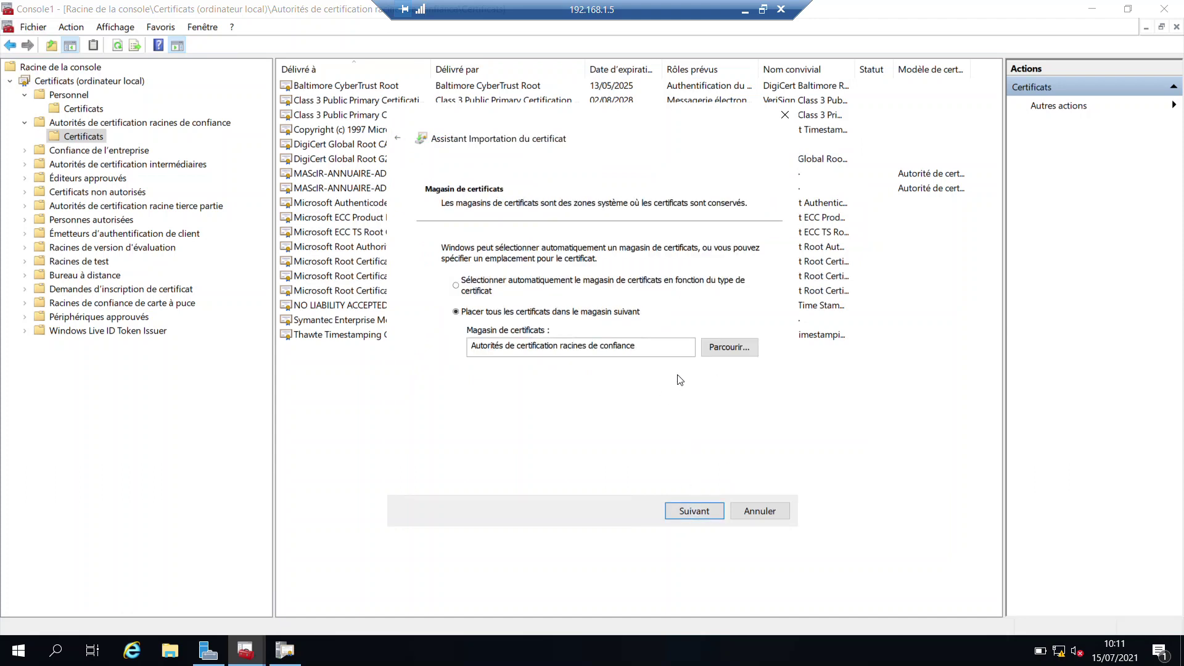
left_click(695, 505)
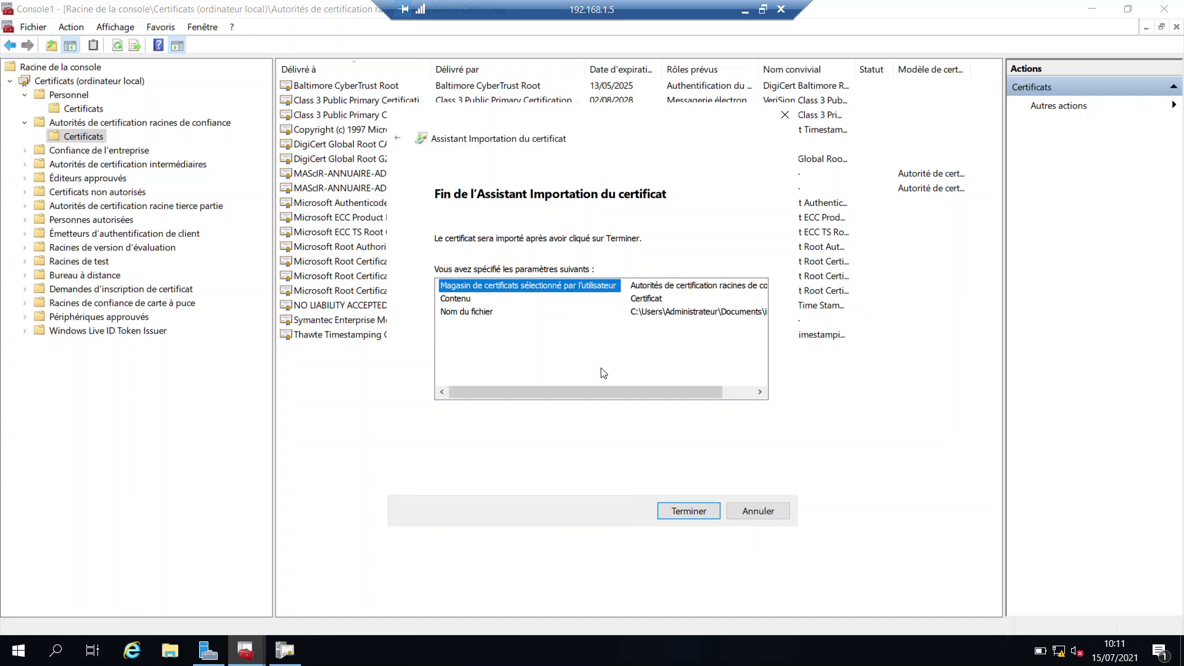
left_click_drag(601, 388, 569, 389)
left_click(686, 511)
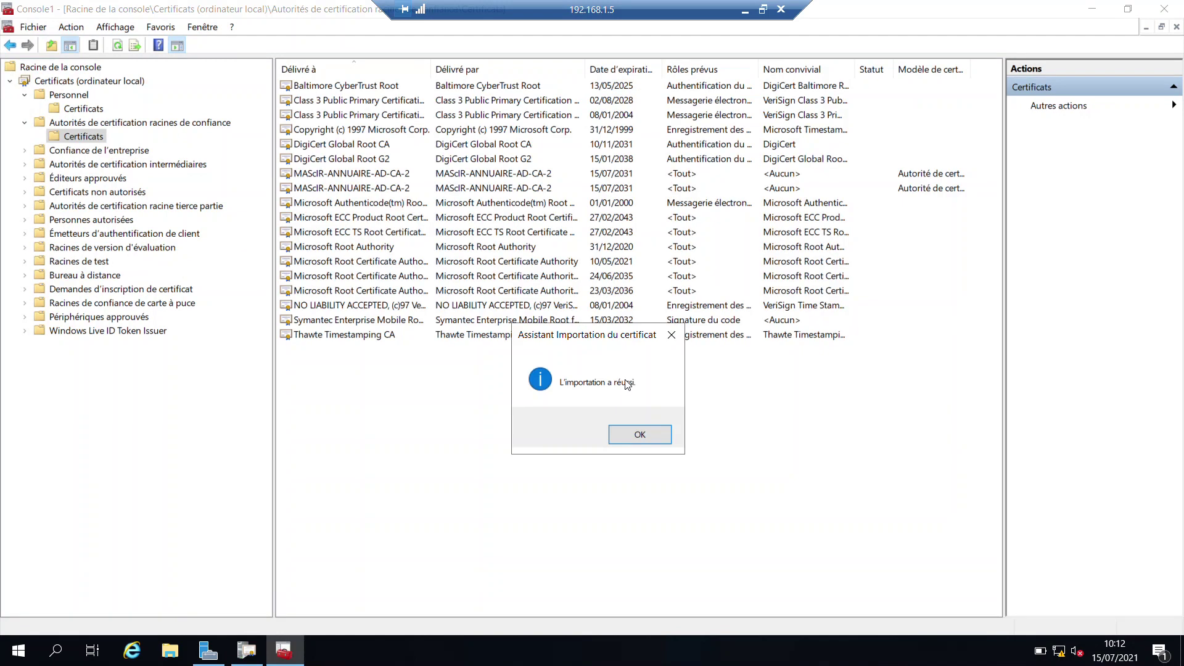
left_click(645, 435)
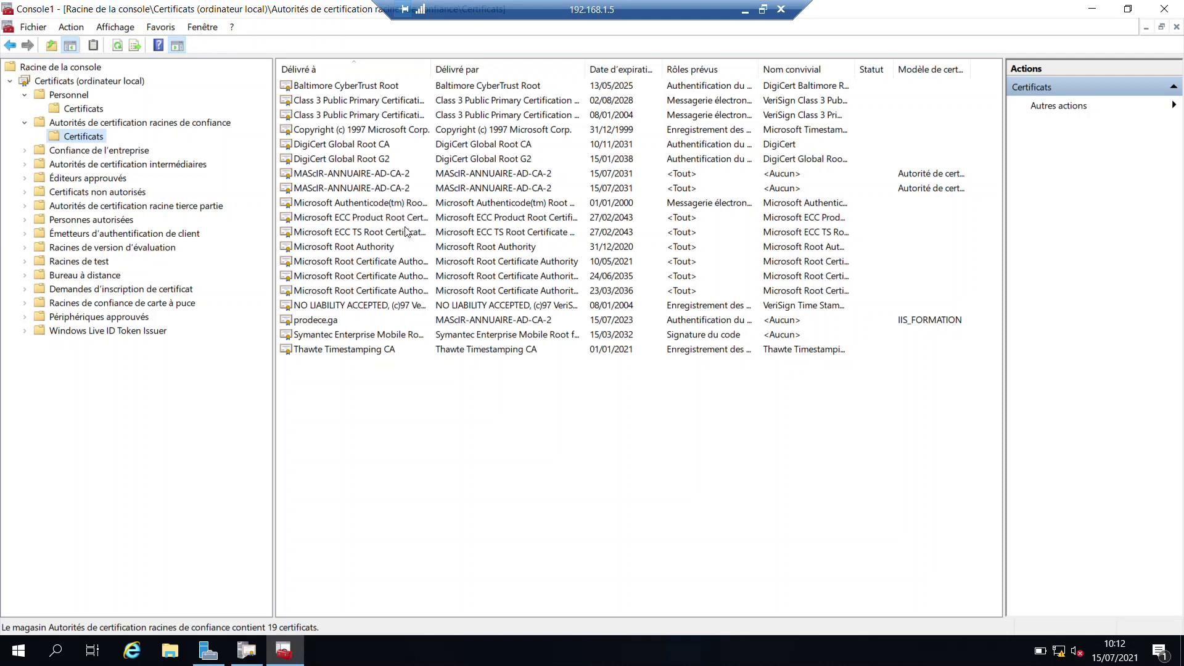
left_click(334, 322)
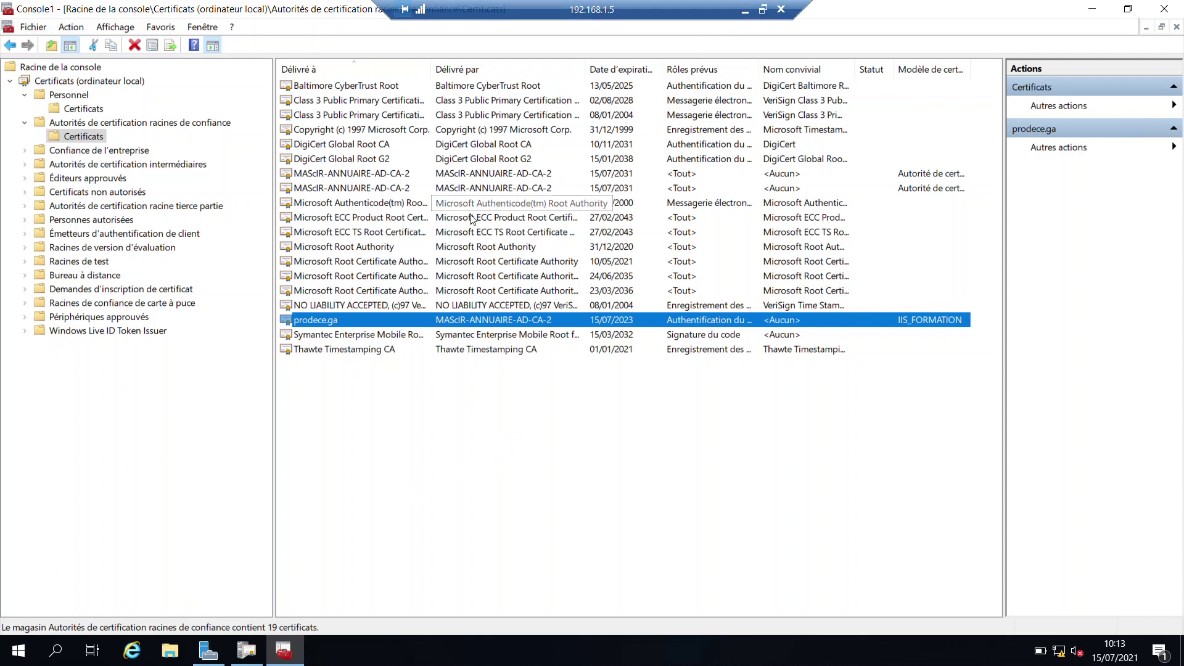
left_click(452, 237)
left_click(388, 250)
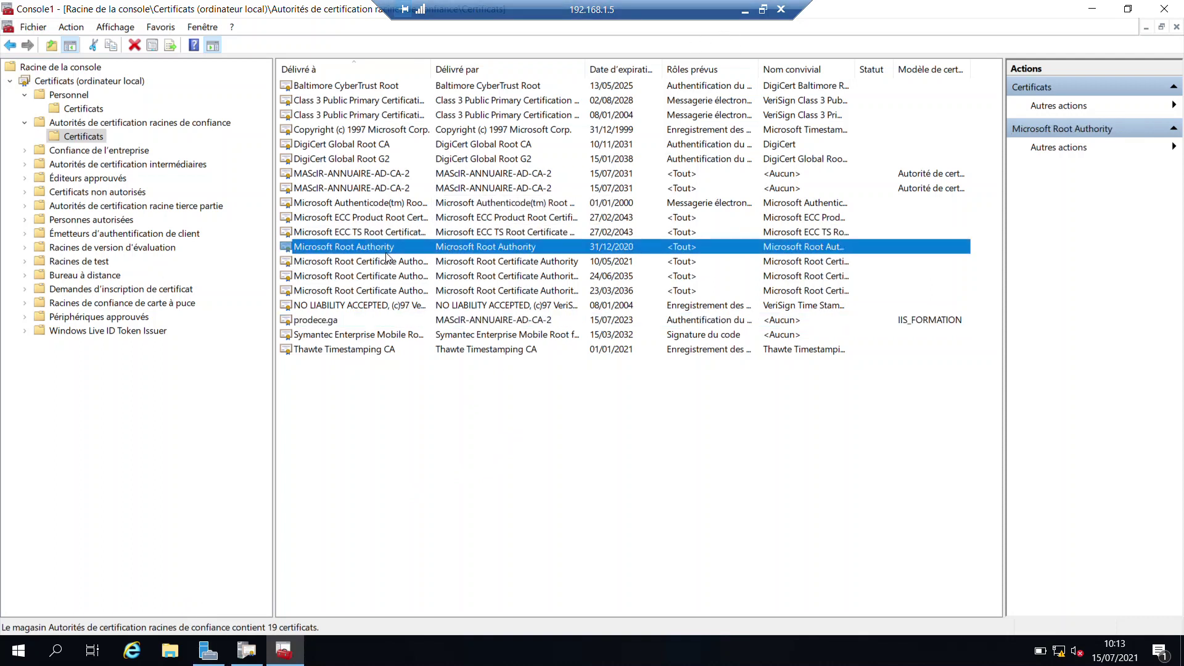
left_click(462, 264)
left_click(435, 278)
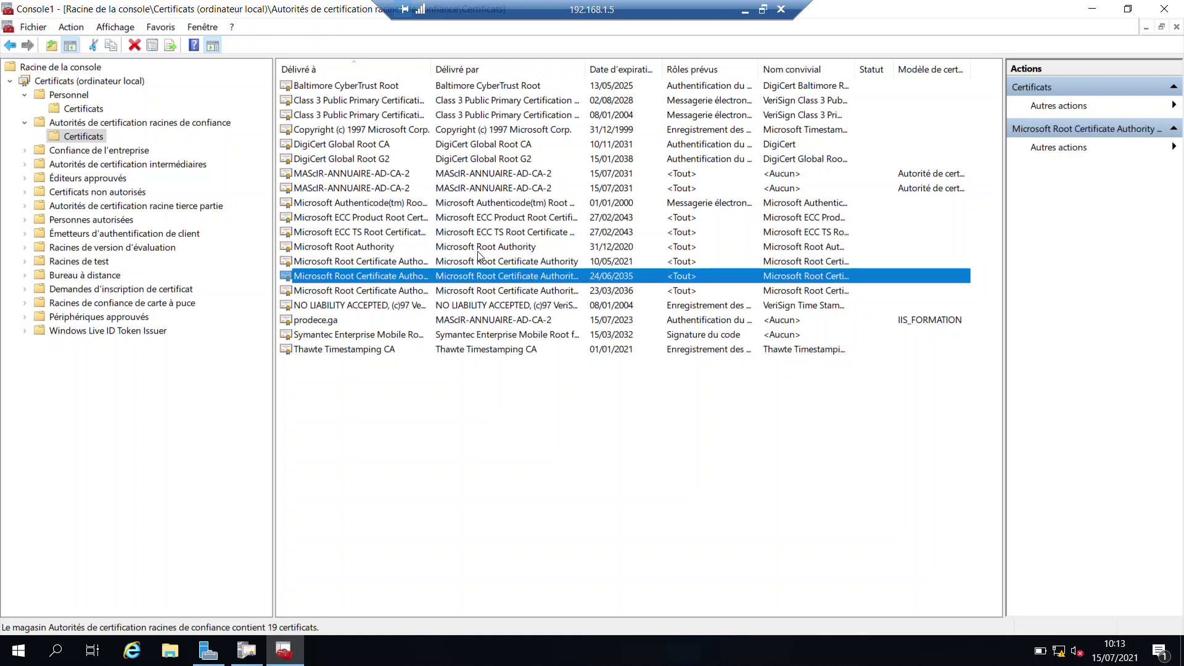
left_click(470, 259)
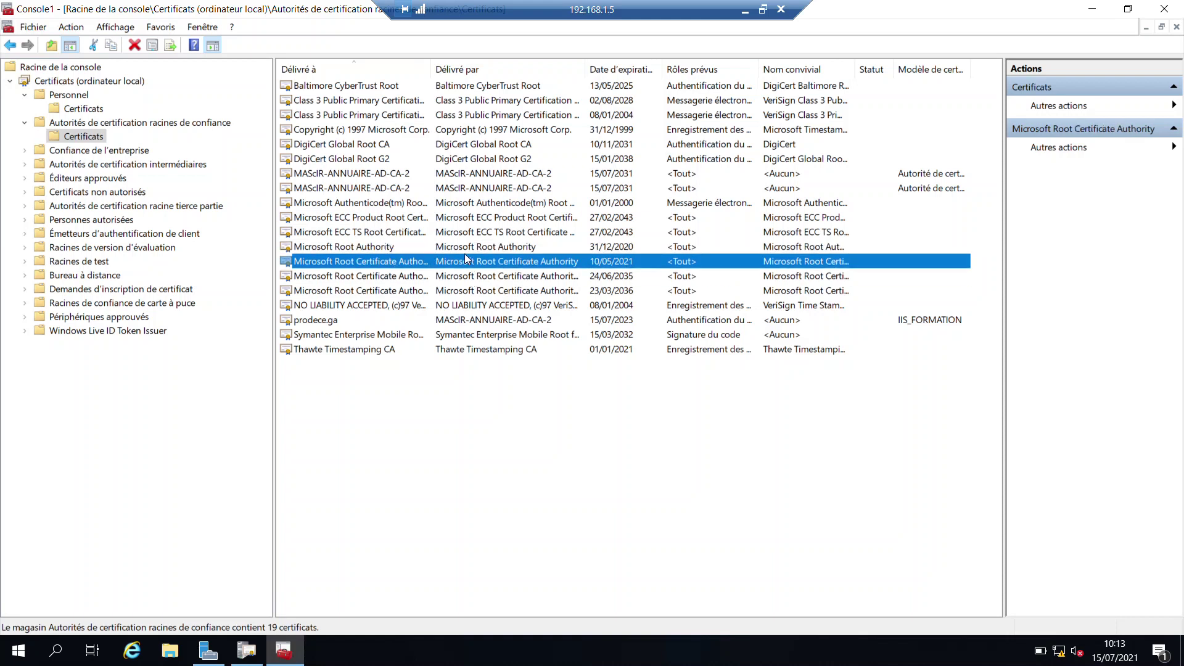
left_click(454, 246)
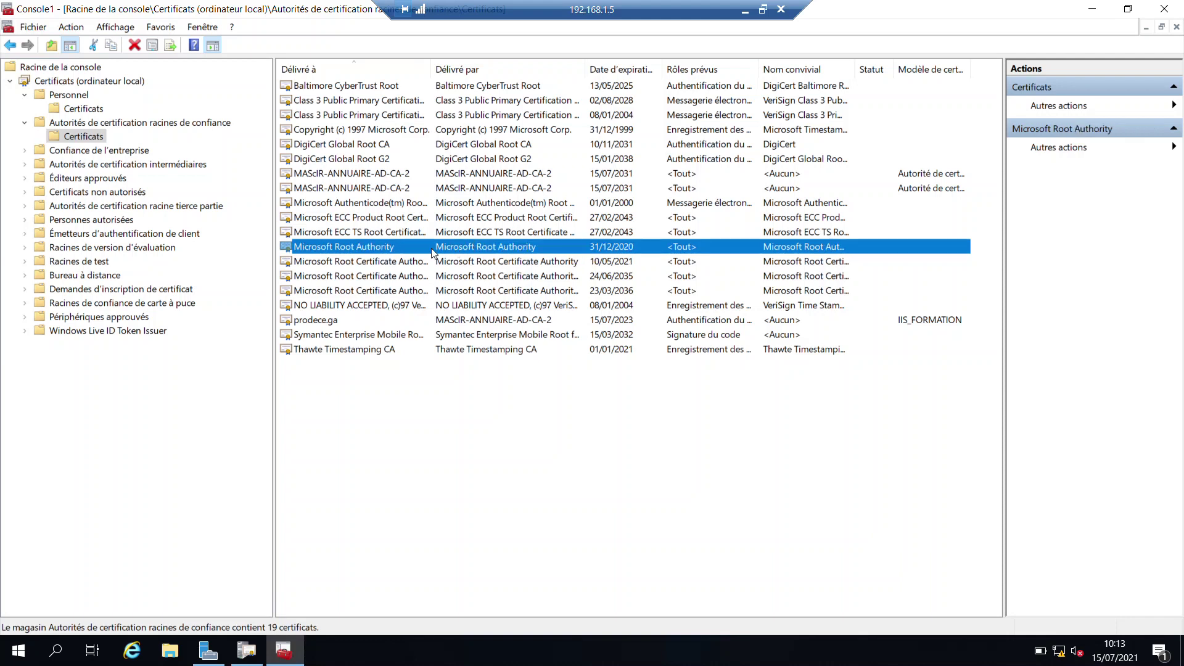
left_click(437, 264)
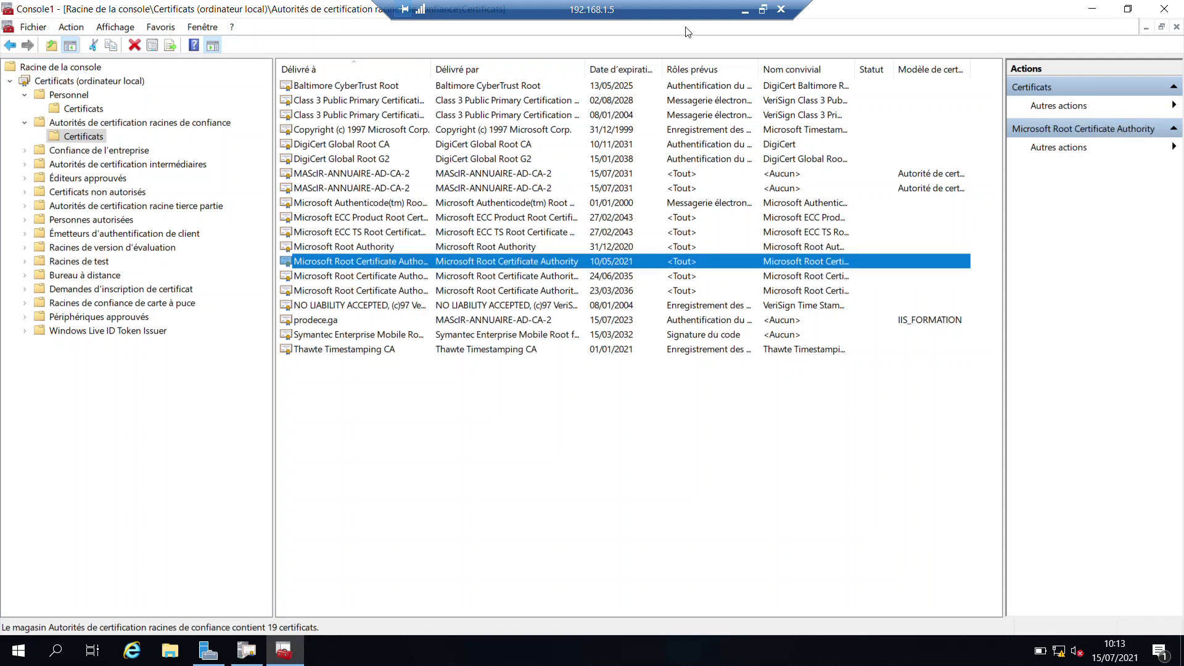
Minimize the remote session, switch to the ADCS presentation in PowerPoint and show slide 6, followed by the conclusion on slide 7.
left_click(742, 9)
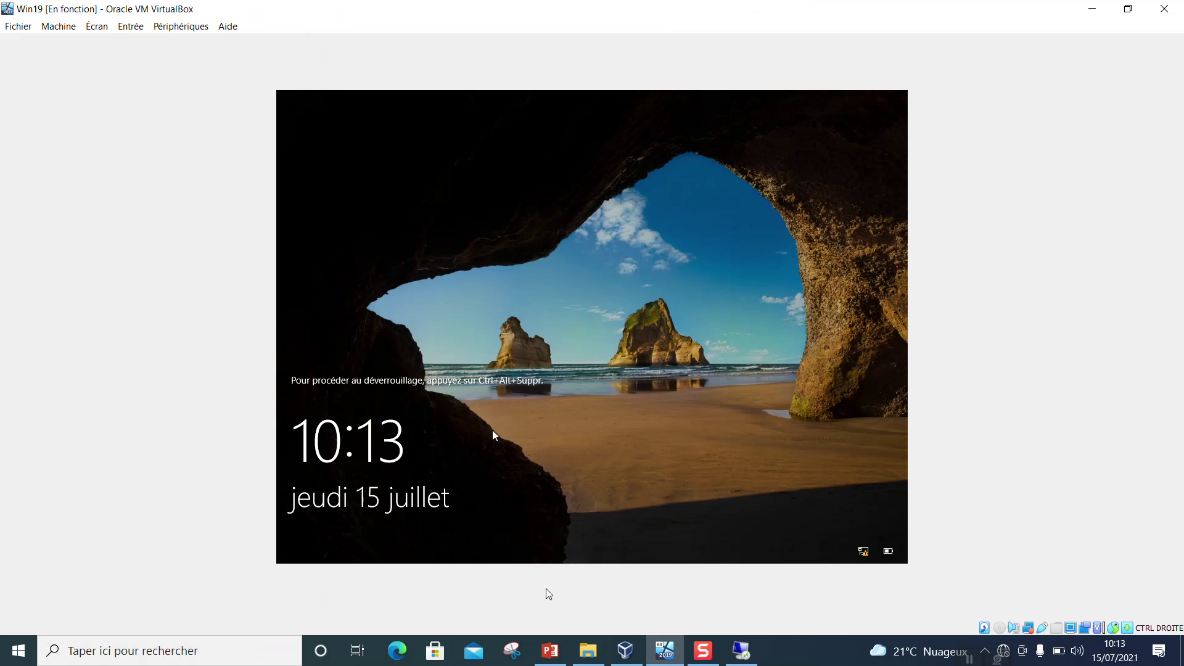
left_click(549, 651)
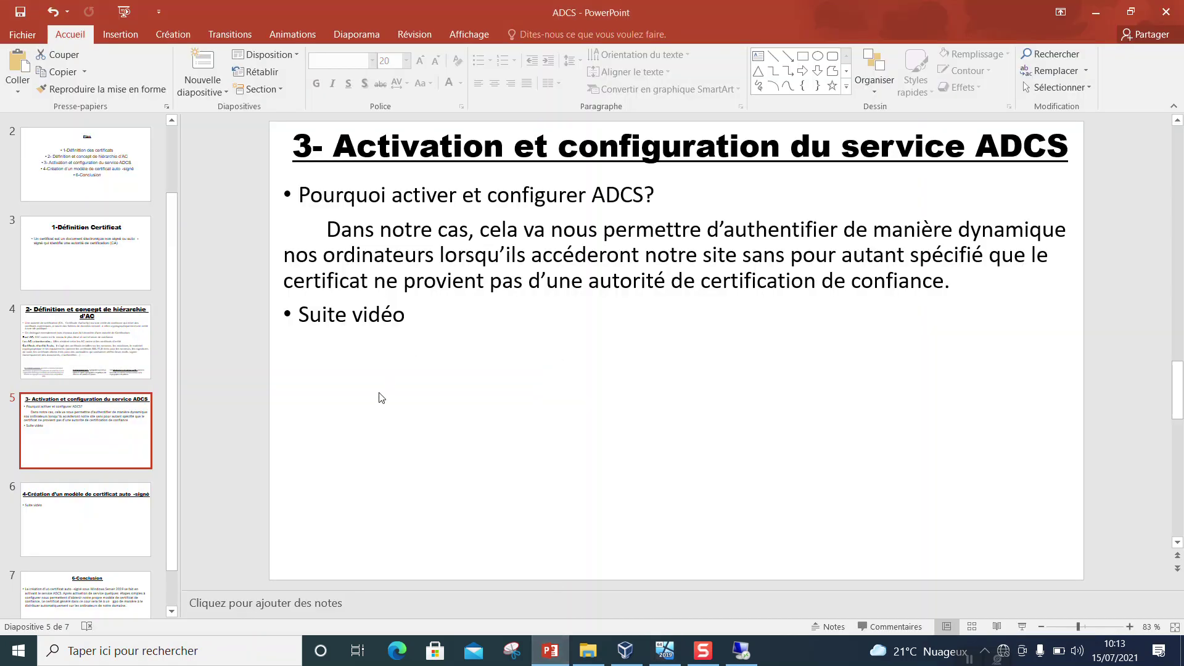
left_click(114, 514)
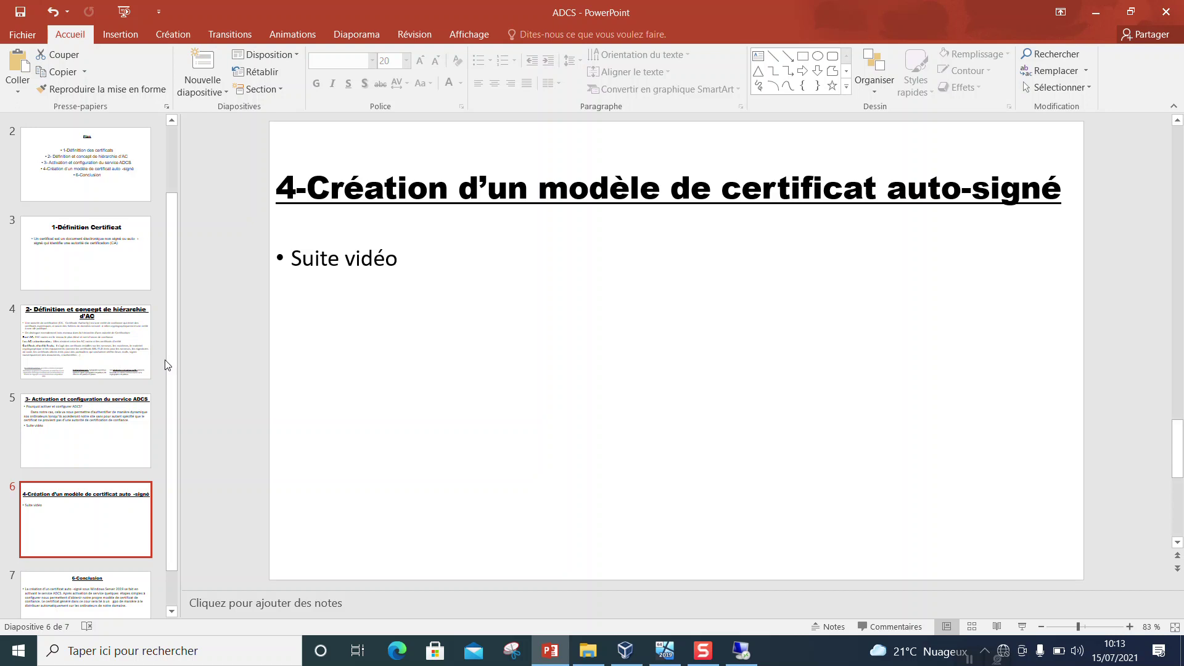
scroll(174, 401, "down", 1)
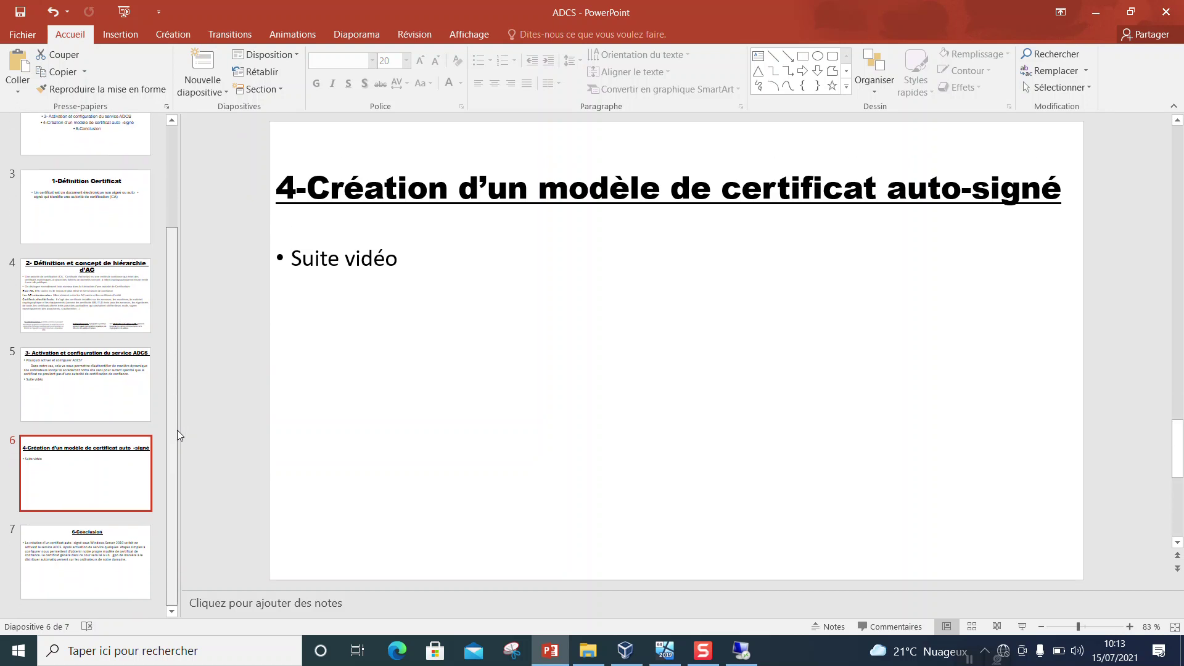
left_click(105, 552)
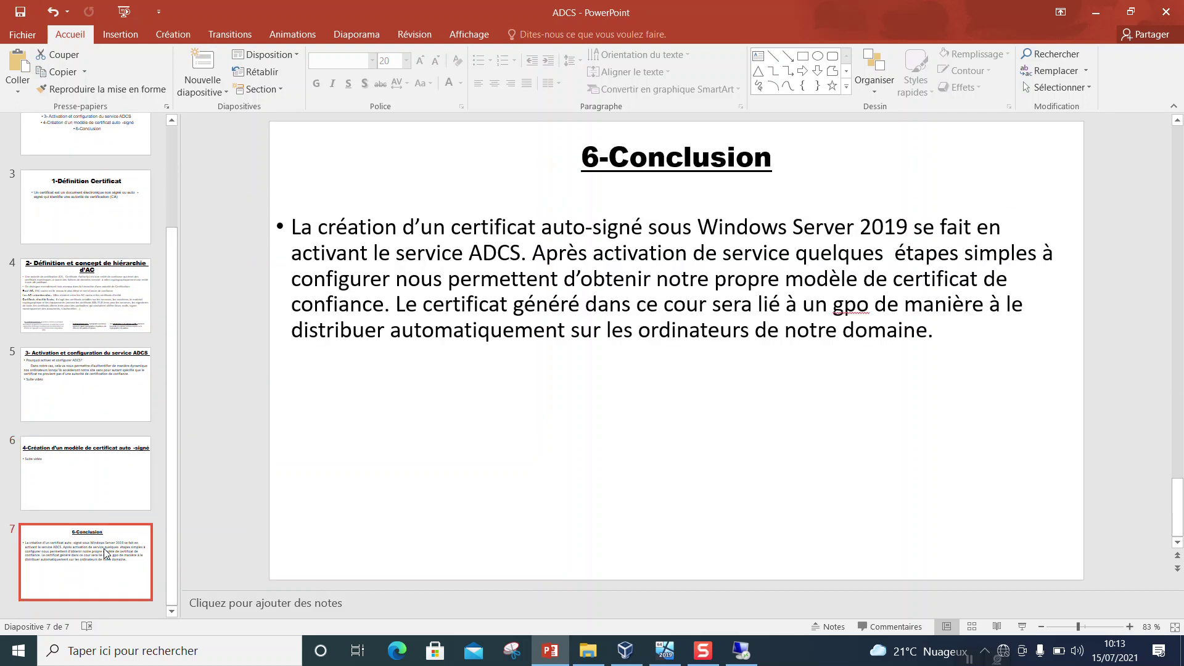